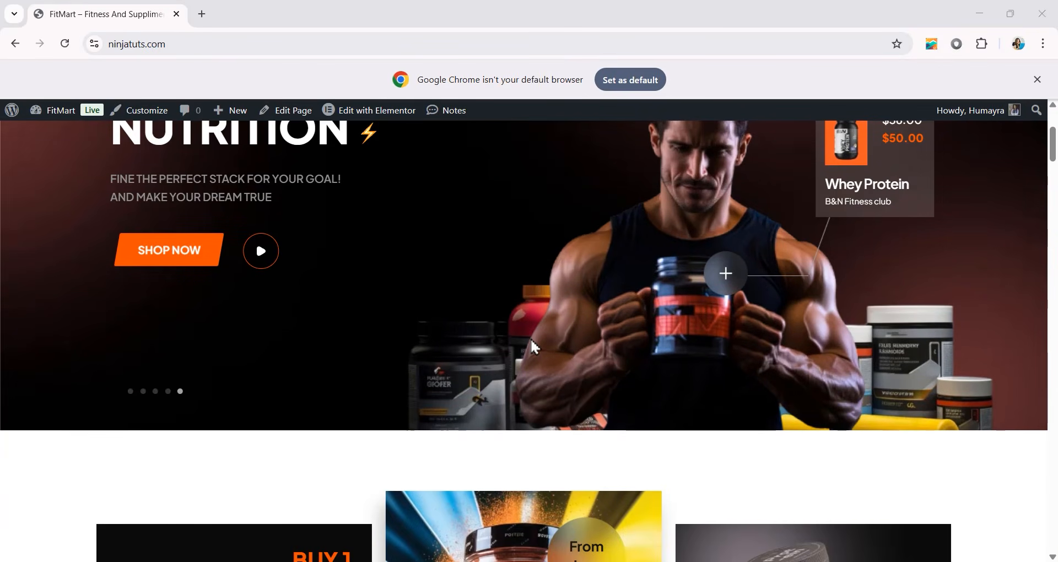
Look over the FitMart homepage's upper sections and the kitninja.com catalogue of ready-to-import eCommerce templates.
scroll(531, 339, down, 3)
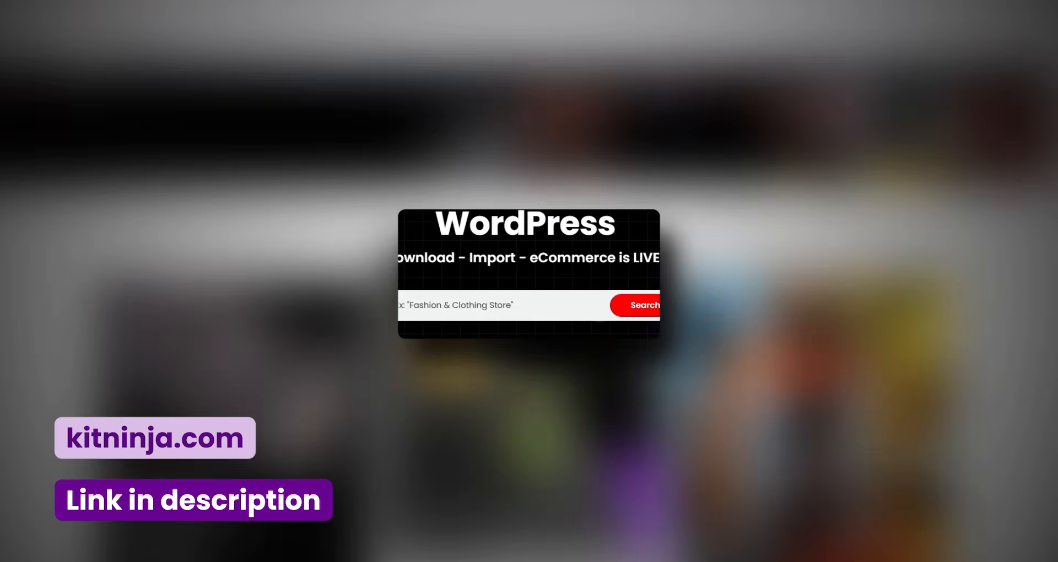
scroll(880, 323, down, 3)
scroll(883, 330, down, 7)
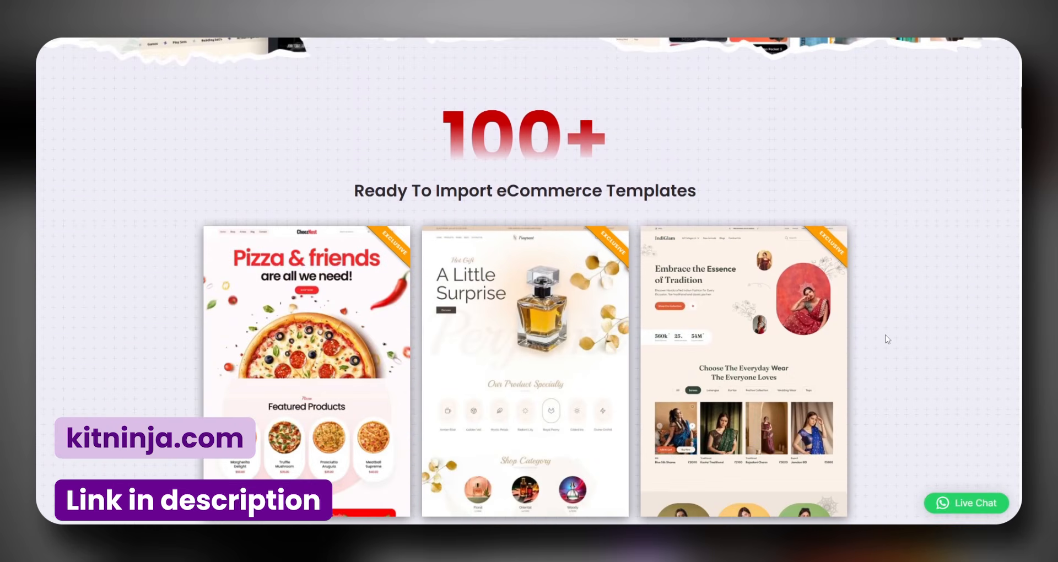
scroll(892, 344, down, 10)
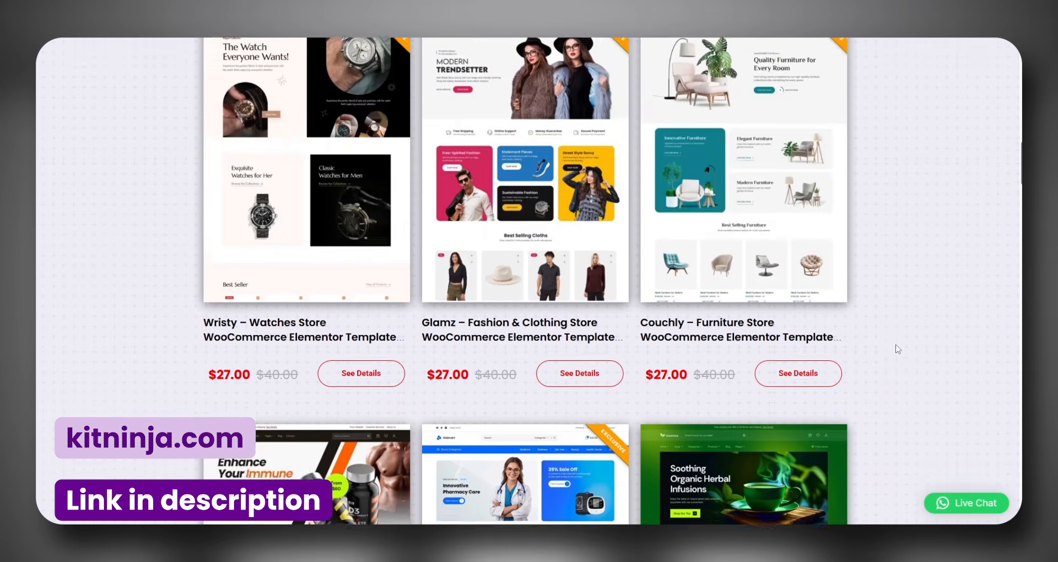
scroll(896, 349, down, 10)
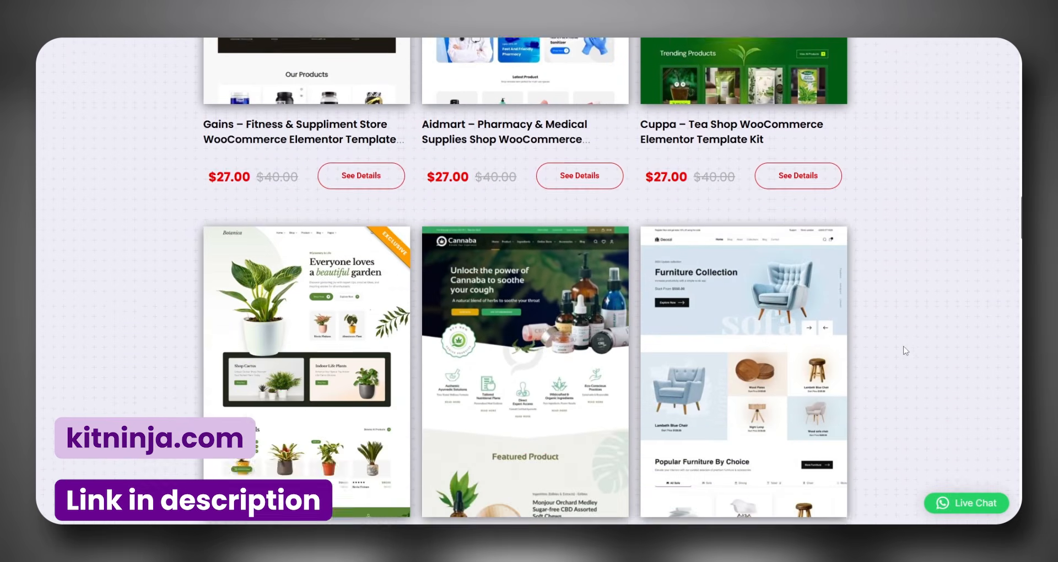
scroll(907, 346, down, 17)
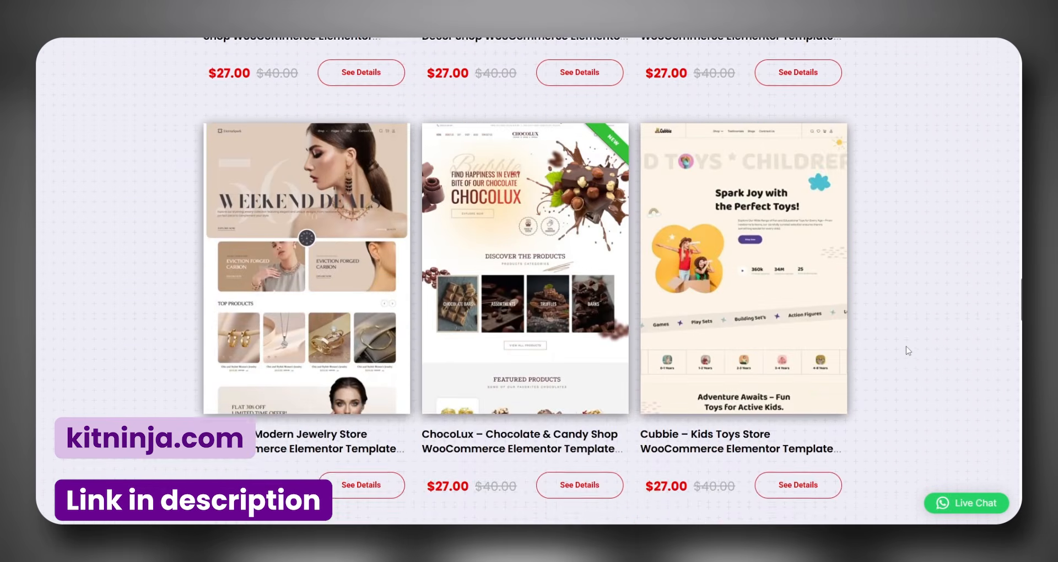
scroll(908, 350, down, 16)
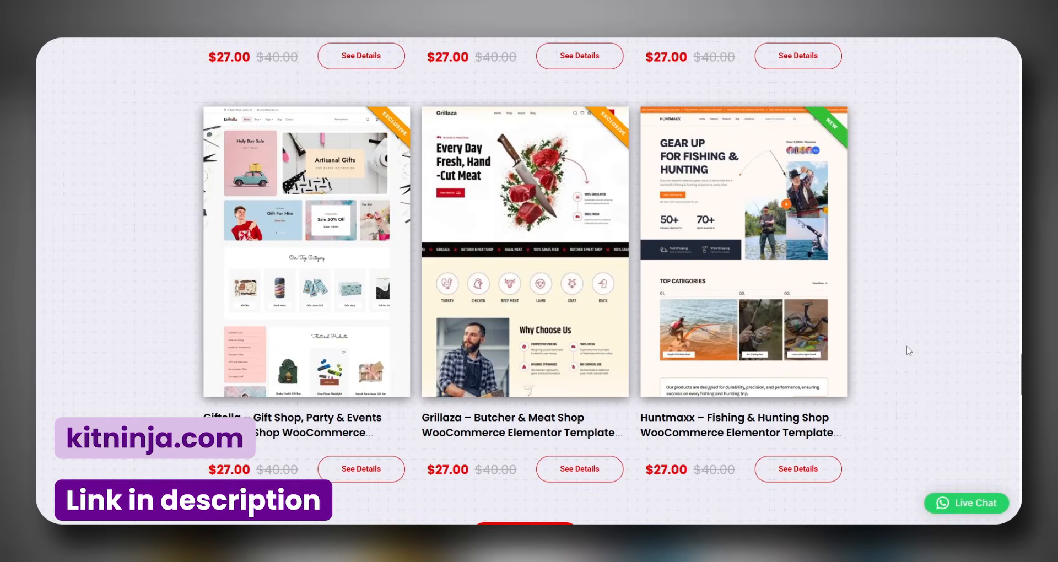
scroll(907, 350, down, 5)
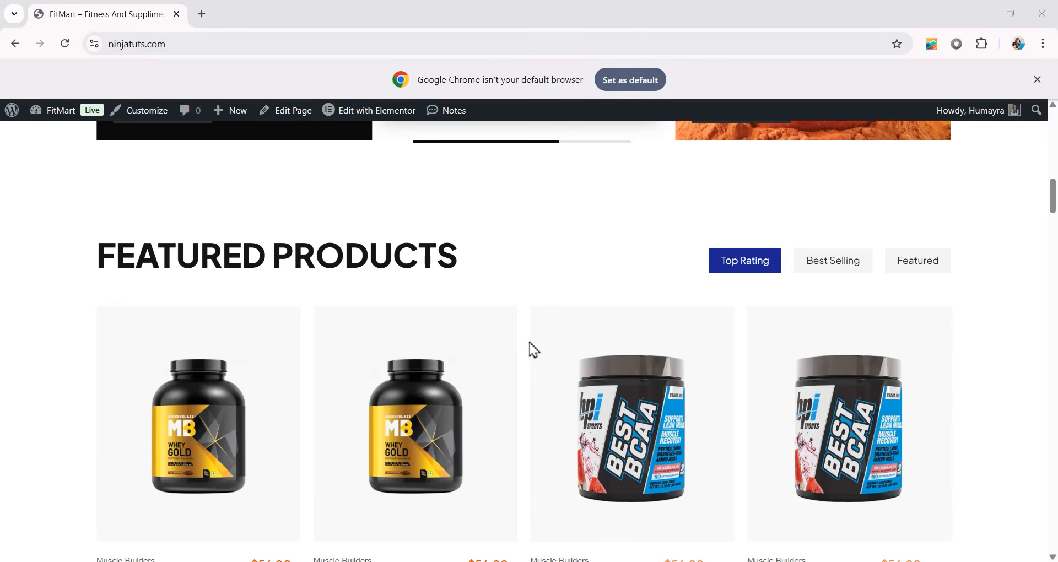
Examine the homepage's Featured Products grid and the Protein Powder countdown banner below it.
scroll(533, 349, down, 3)
scroll(533, 350, down, 4)
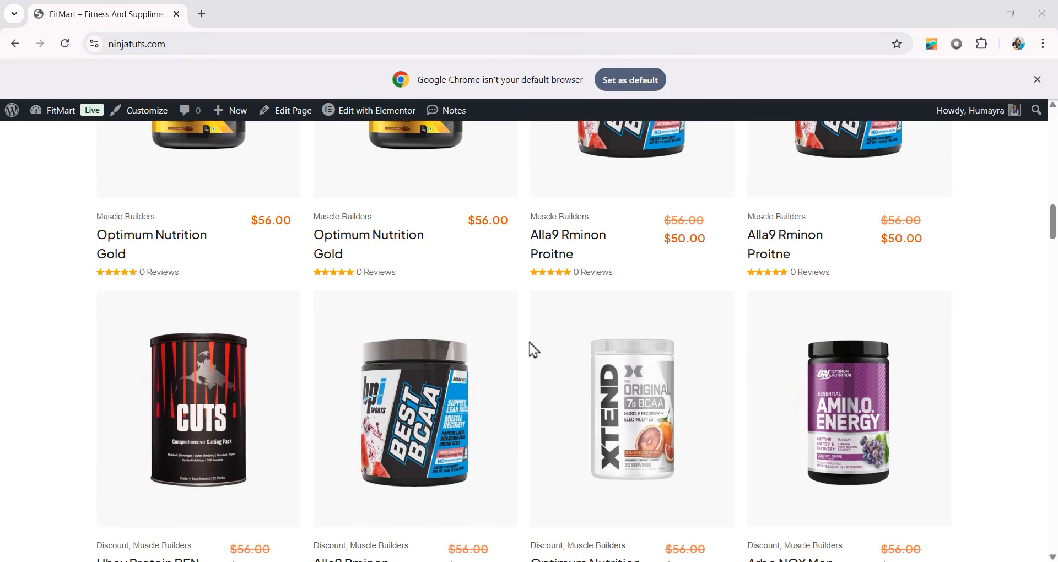
scroll(533, 350, down, 5)
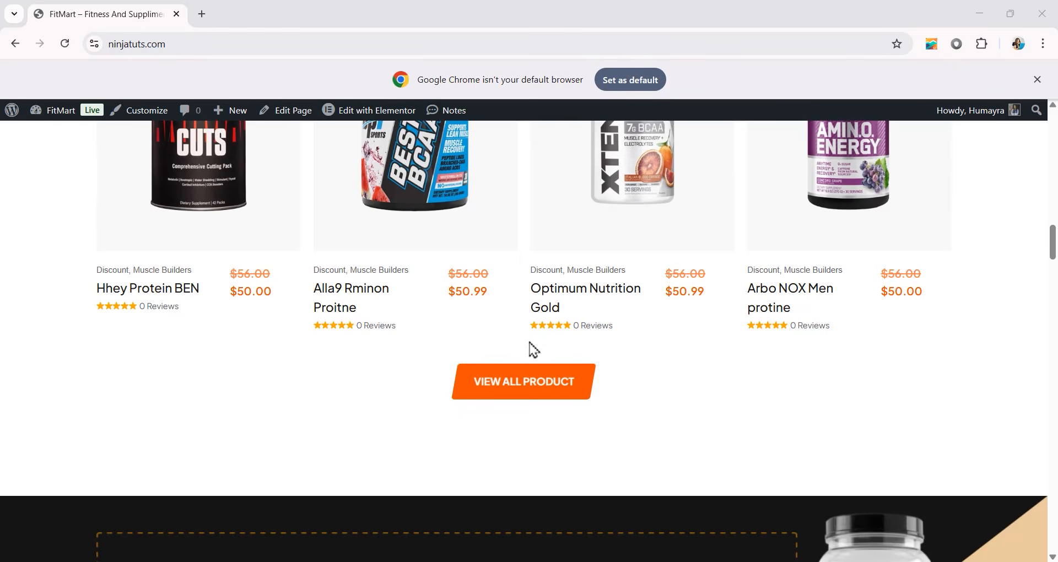
scroll(533, 350, down, 4)
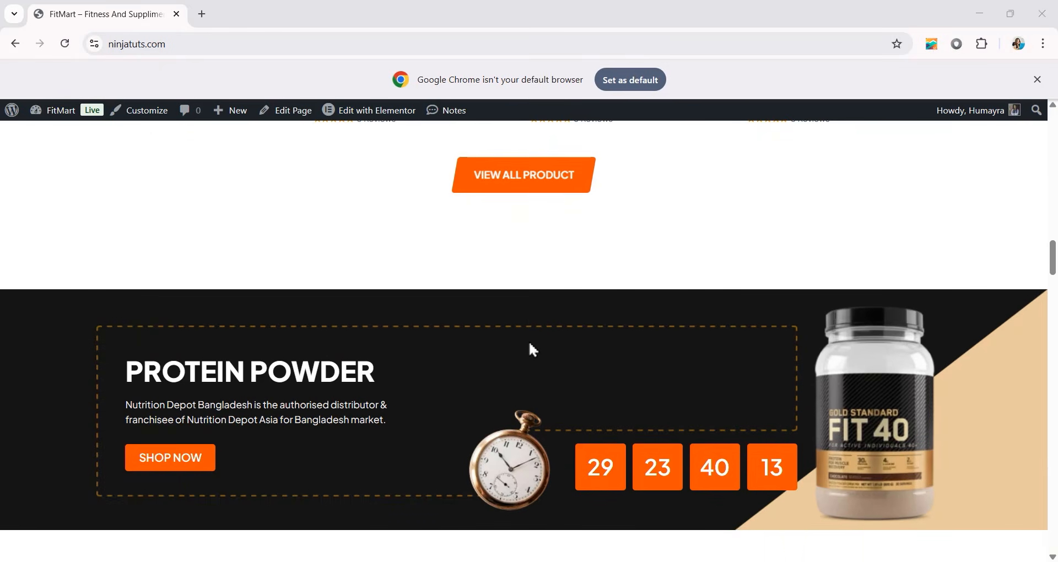
scroll(529, 344, down, 3)
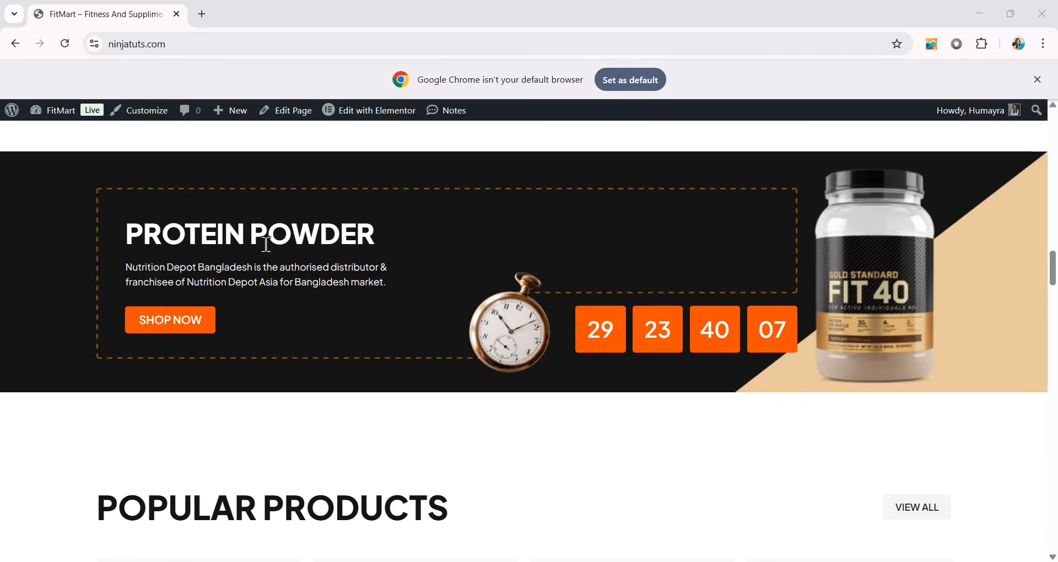
Copy the store's web address, search for "pagespeed insights" separately and open the PageSpeed Insights site.
click(118, 44)
key(ctrl+c)
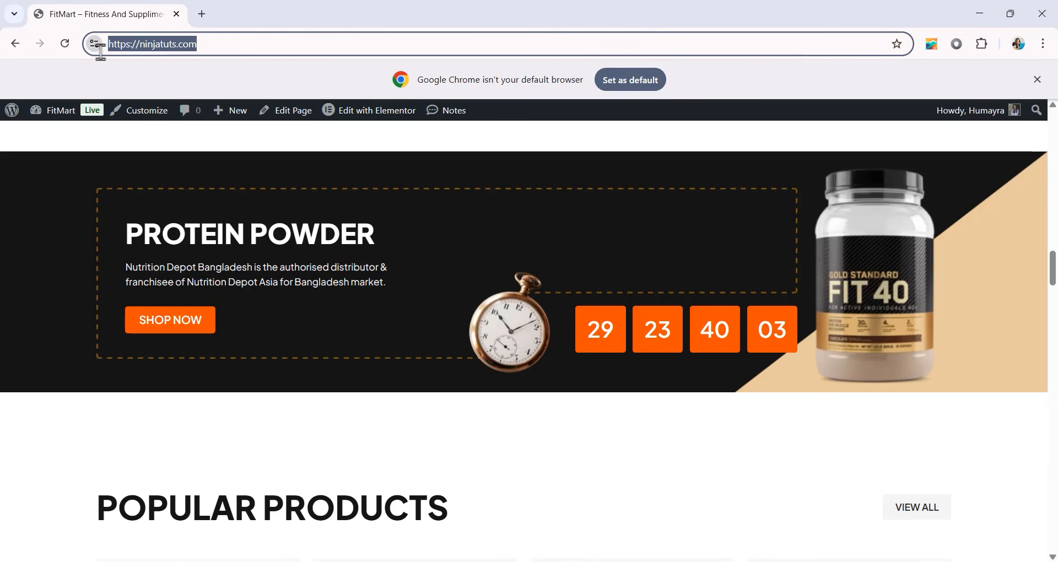
click(202, 15)
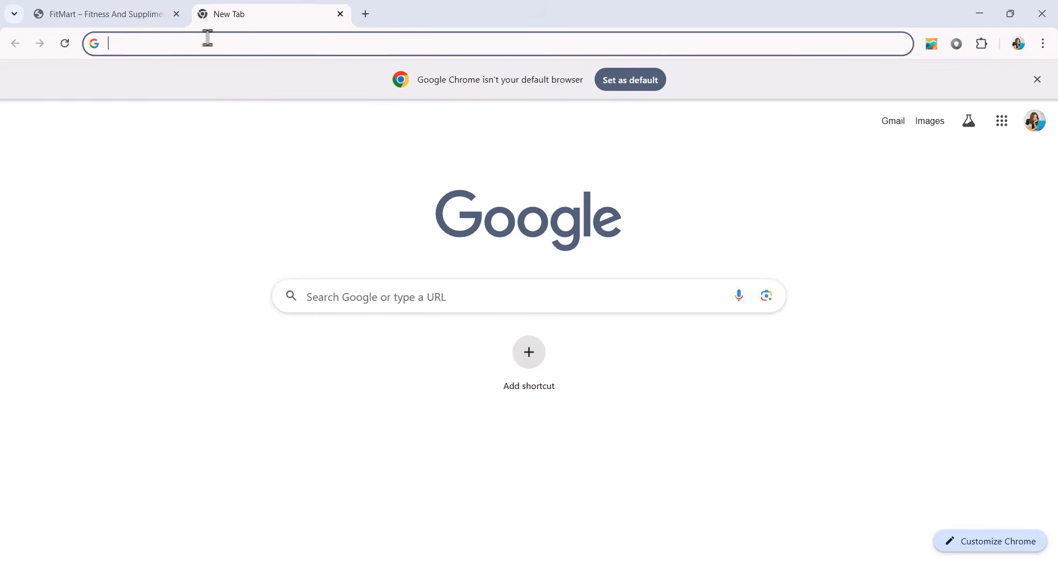
click(207, 44)
click(205, 99)
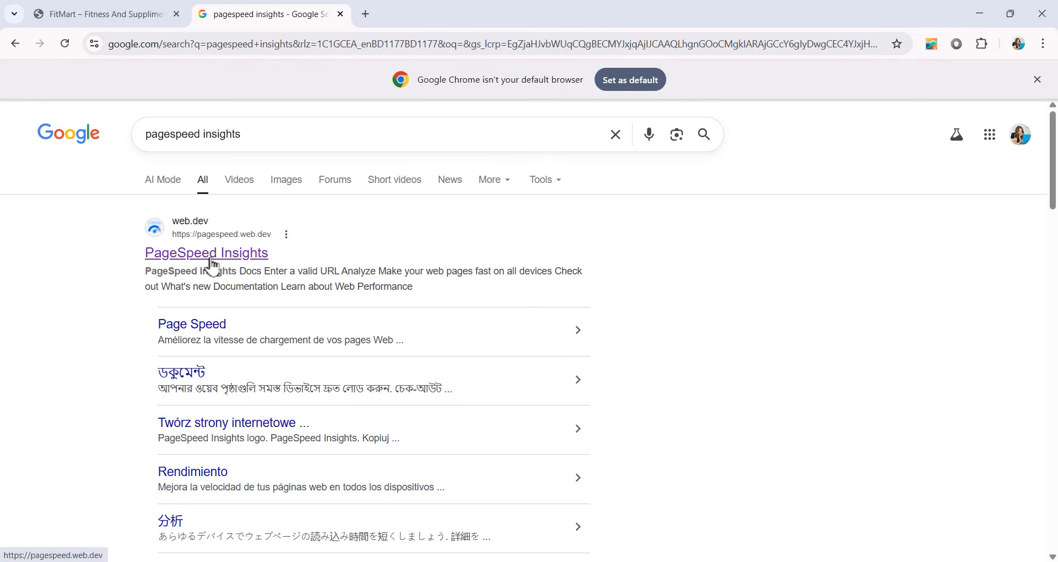
click(231, 258)
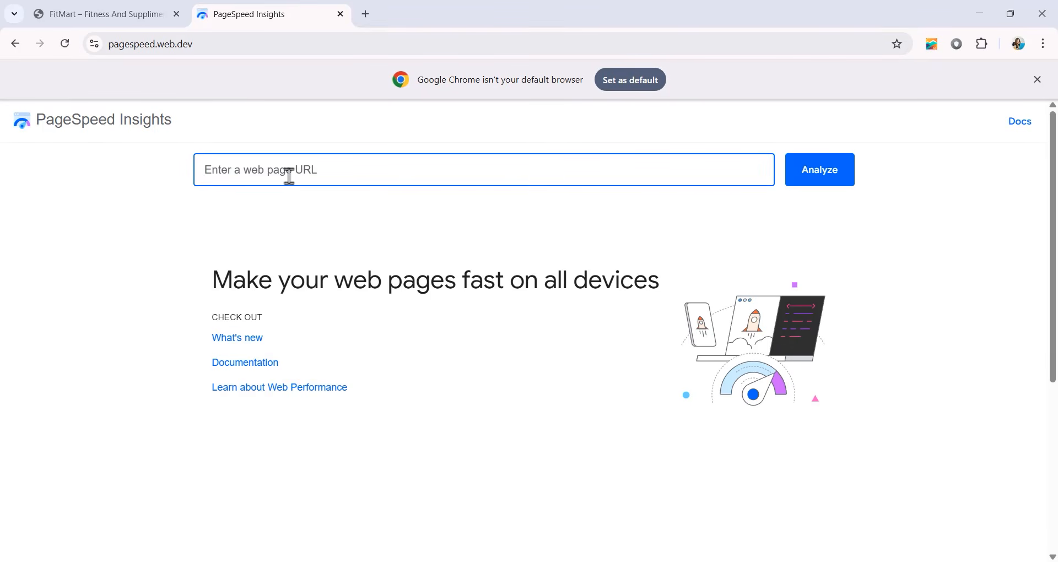
key(ctrl+v)
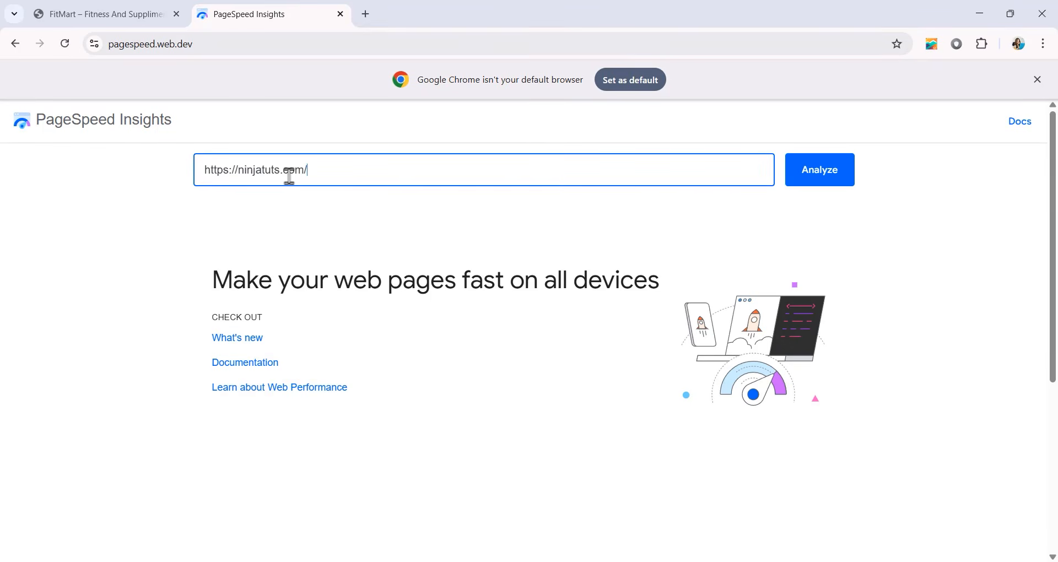
click(815, 189)
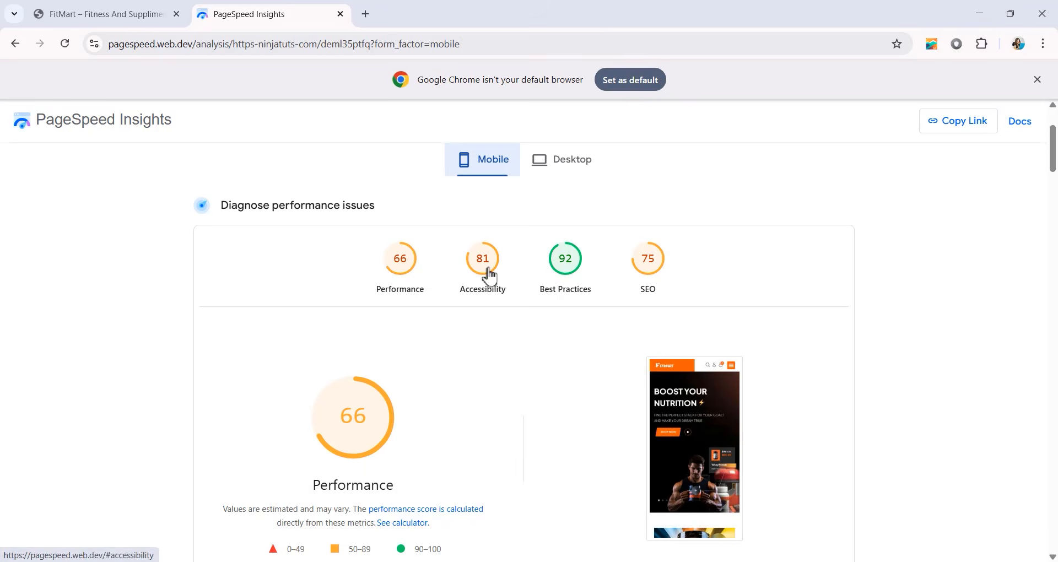
click(555, 169)
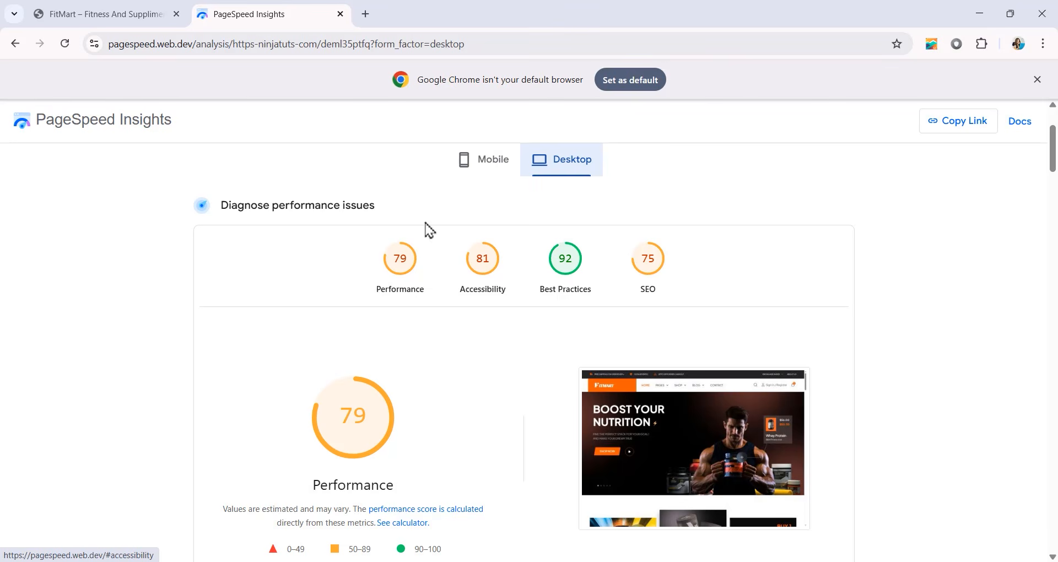
Switch back to the FitMart site and open the WordPress admin's Add Plugins page.
click(80, 17)
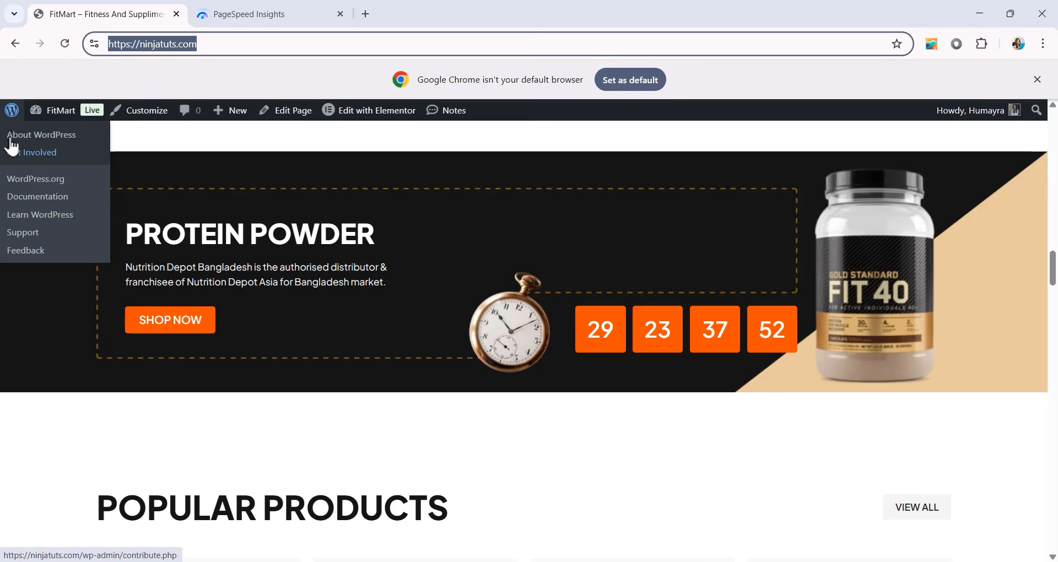
click(14, 132)
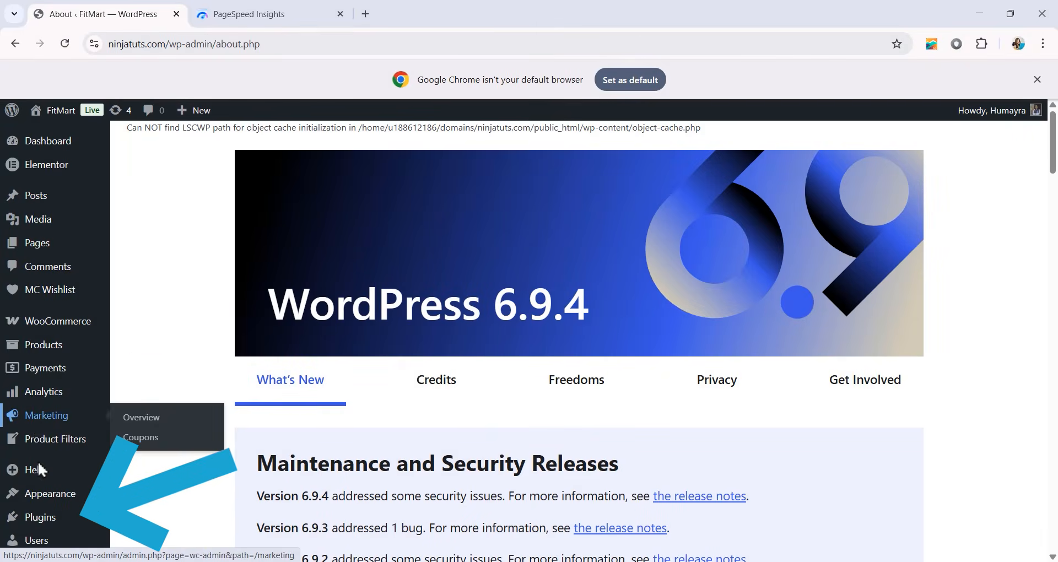
click(40, 517)
click(211, 158)
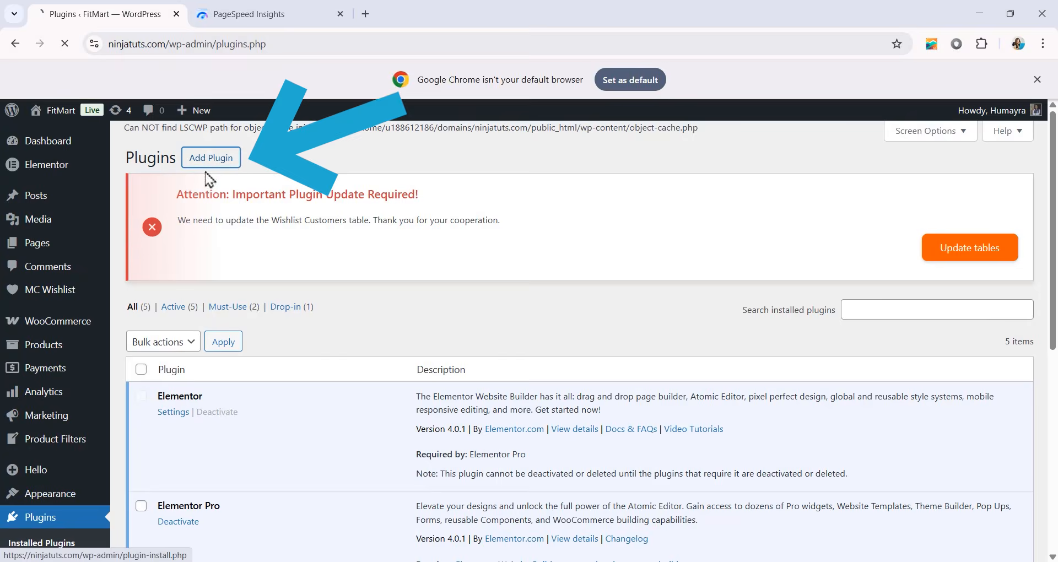
Search the plugin directory for "autoptimize", then install and activate the Autoptimize plugin.
click(812, 336)
text(a)
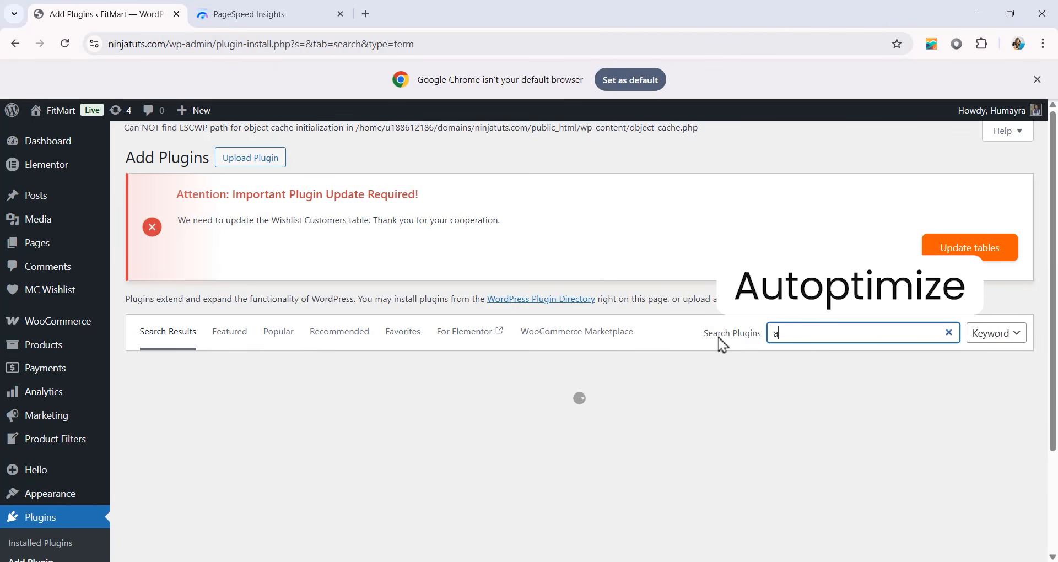
text(u)
text(toptimize)
click(524, 423)
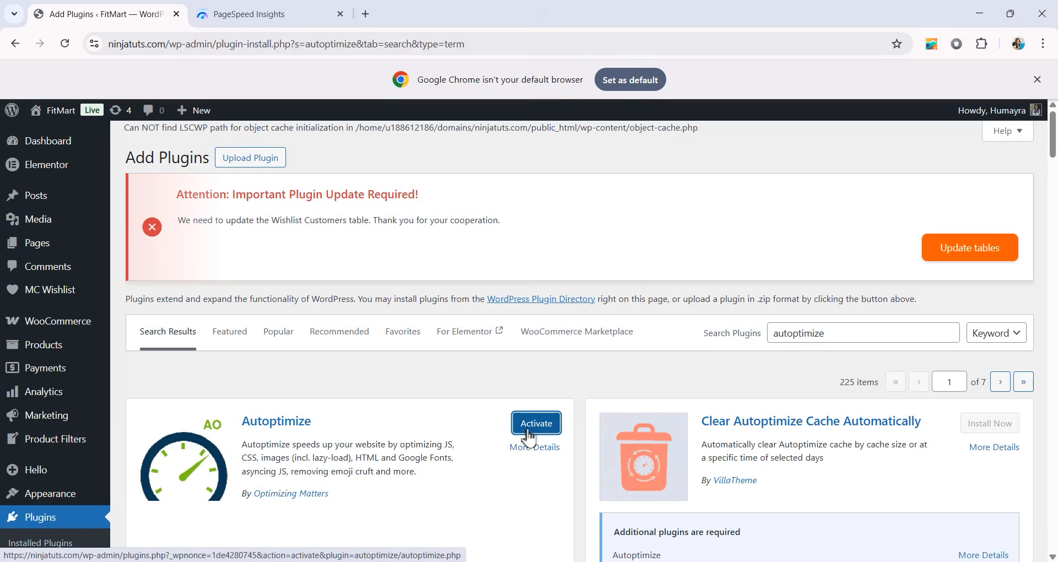
click(529, 427)
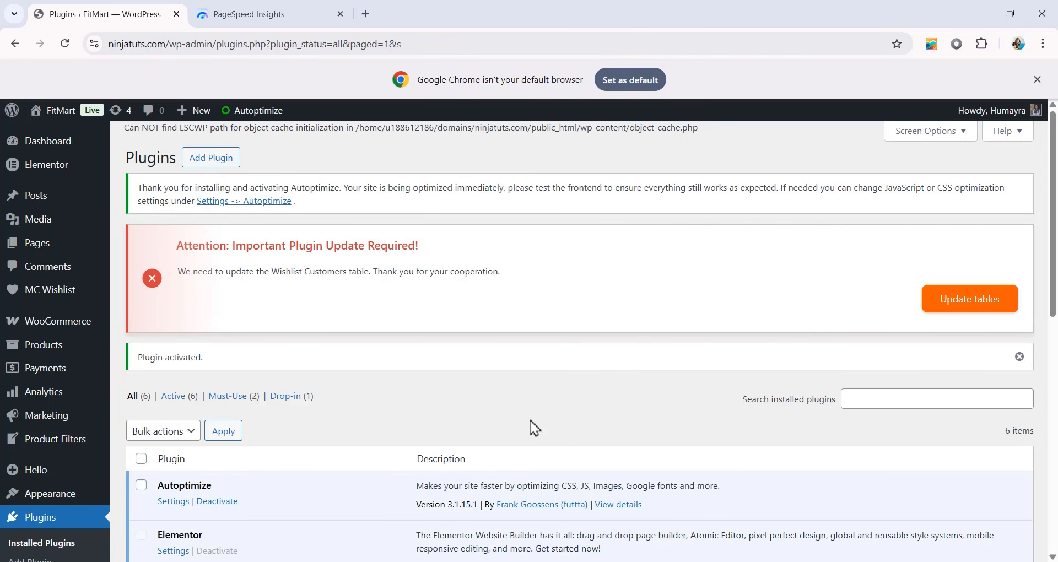
Find the LiteSpeed Cache plugin by searching for "litespeed cache", then install and activate it.
click(205, 163)
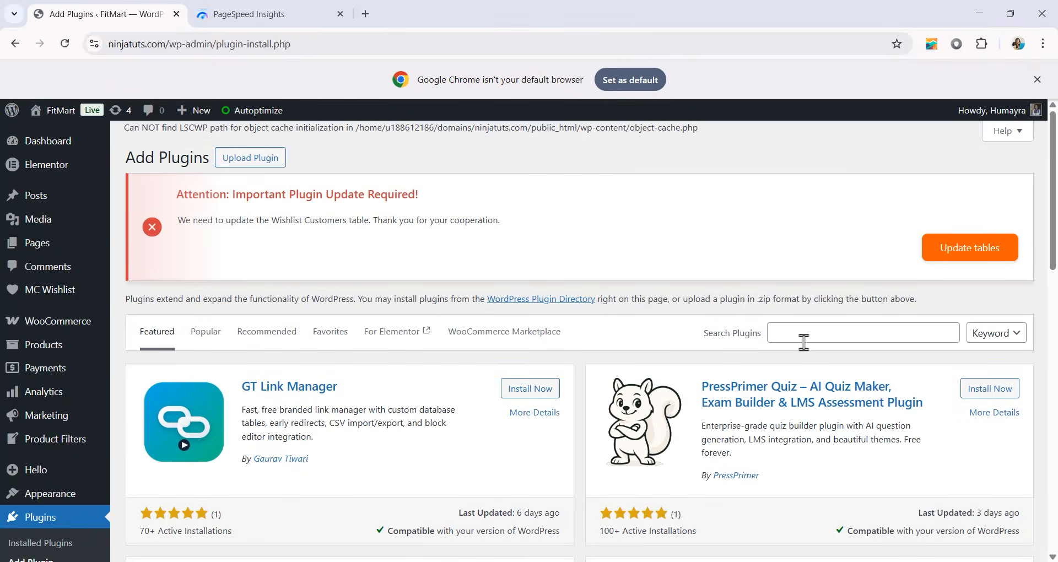
click(803, 342)
text(lites)
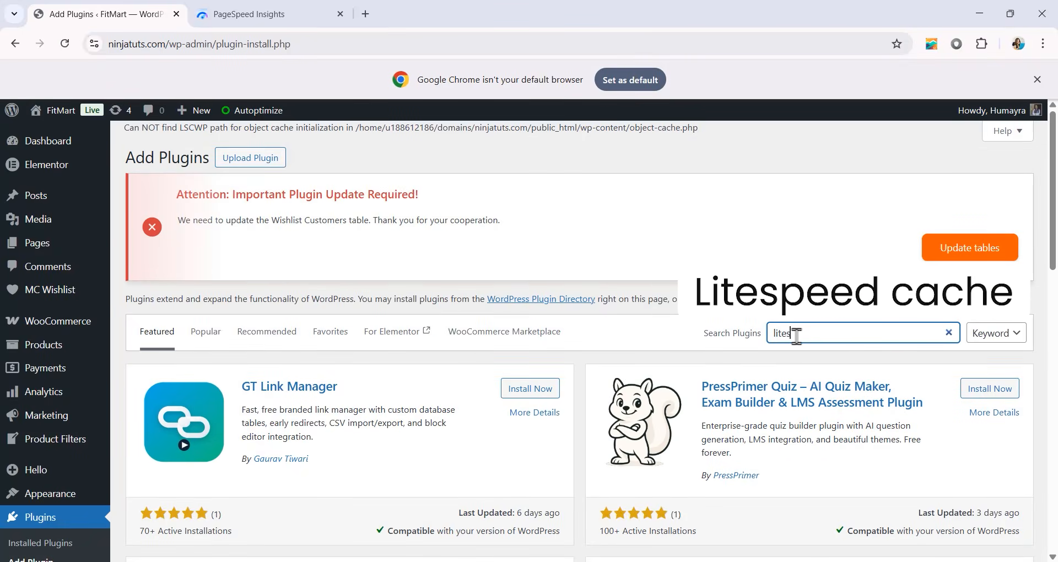
text(peed cache)
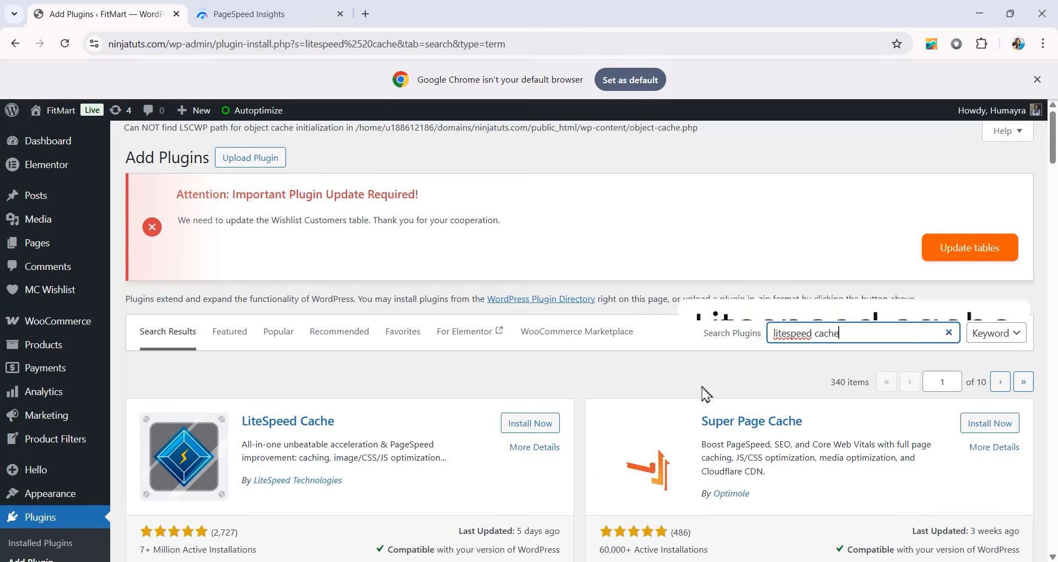
click(540, 428)
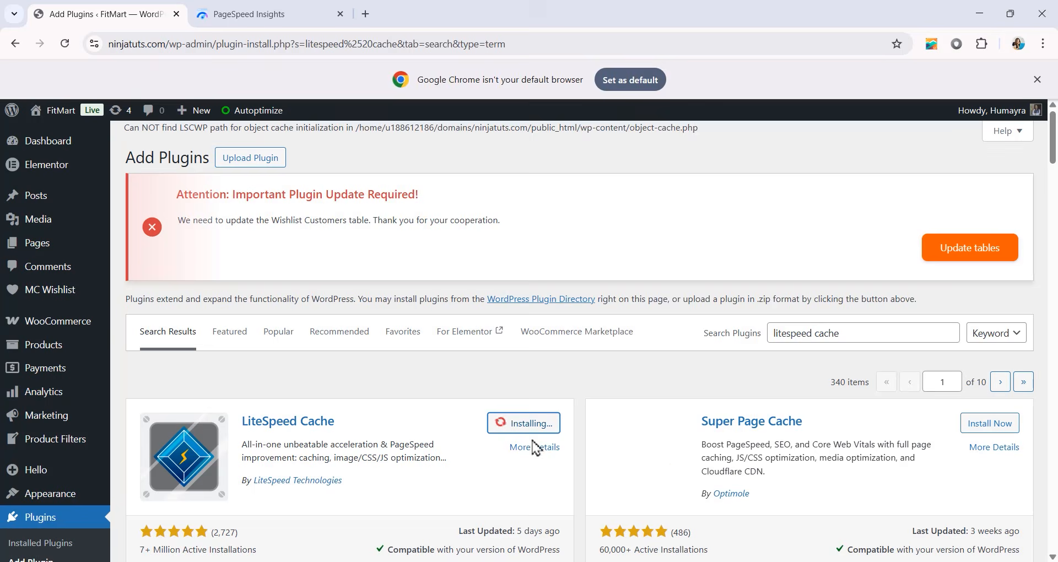
click(546, 432)
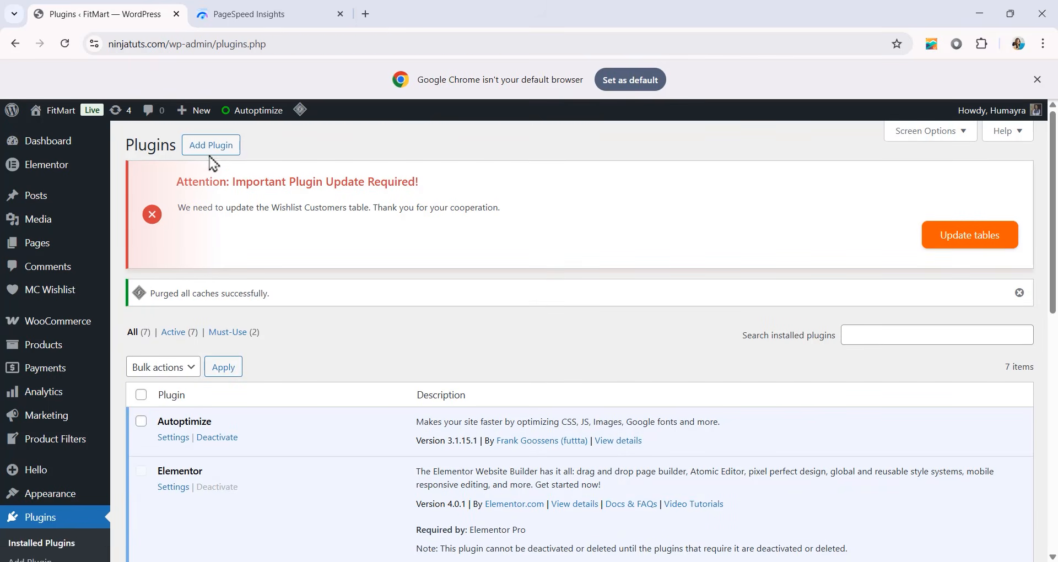
Add another plugin by searching for "WPspeed", then install and activate WPSpeed by JExtensions Store.
click(210, 154)
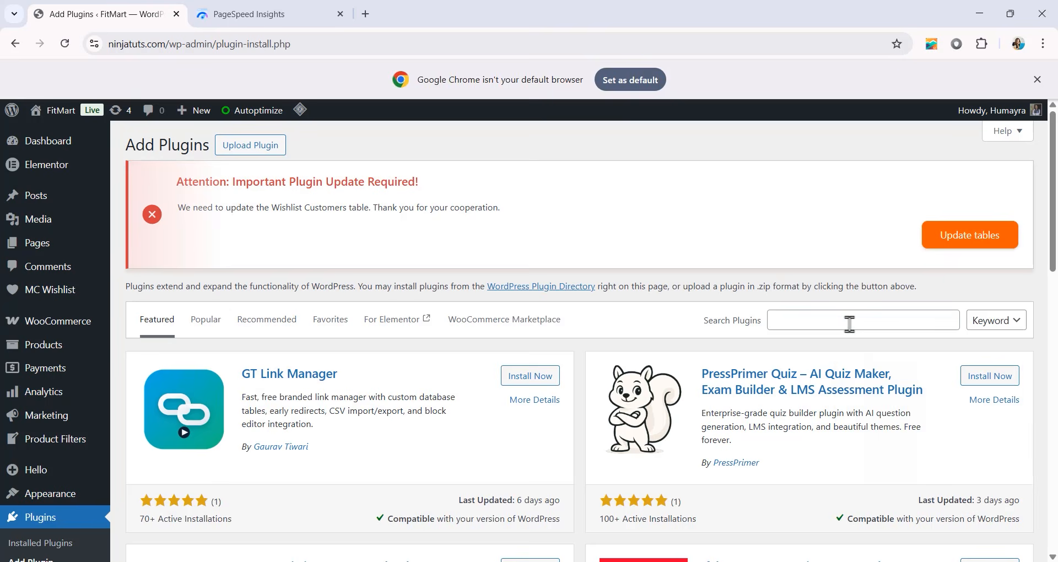
click(845, 324)
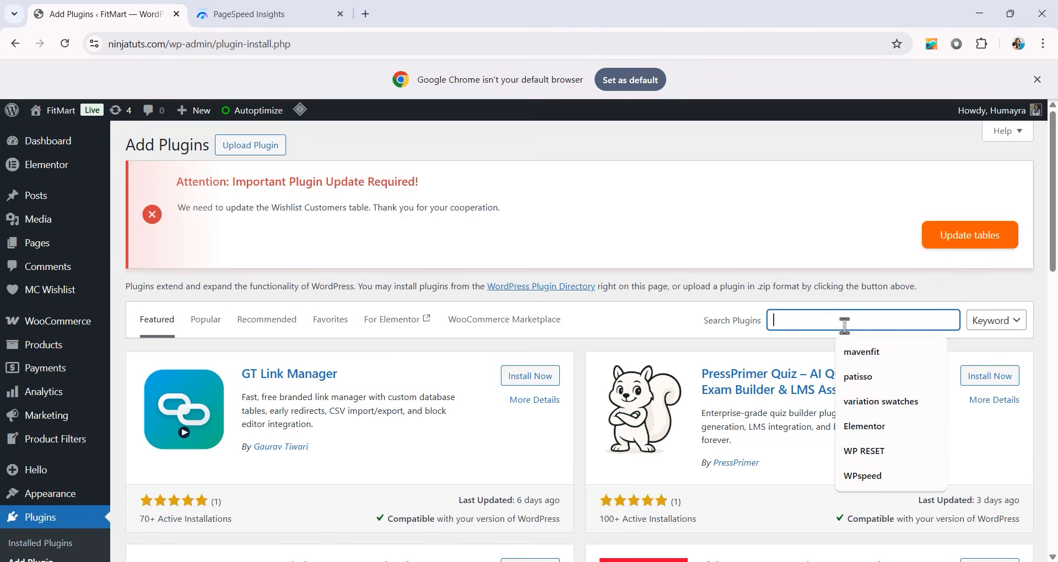
text(WPs)
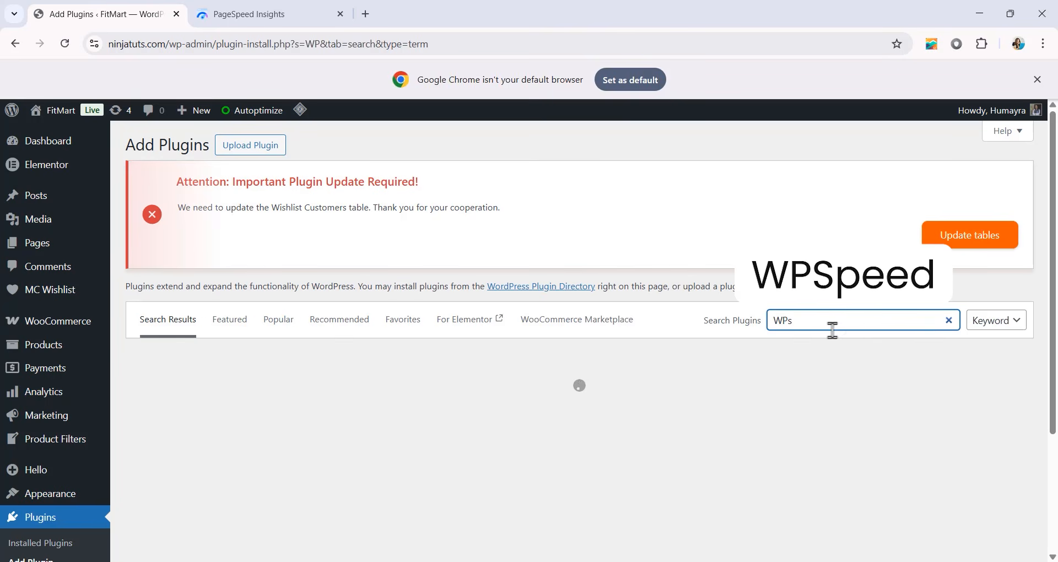
text(peed)
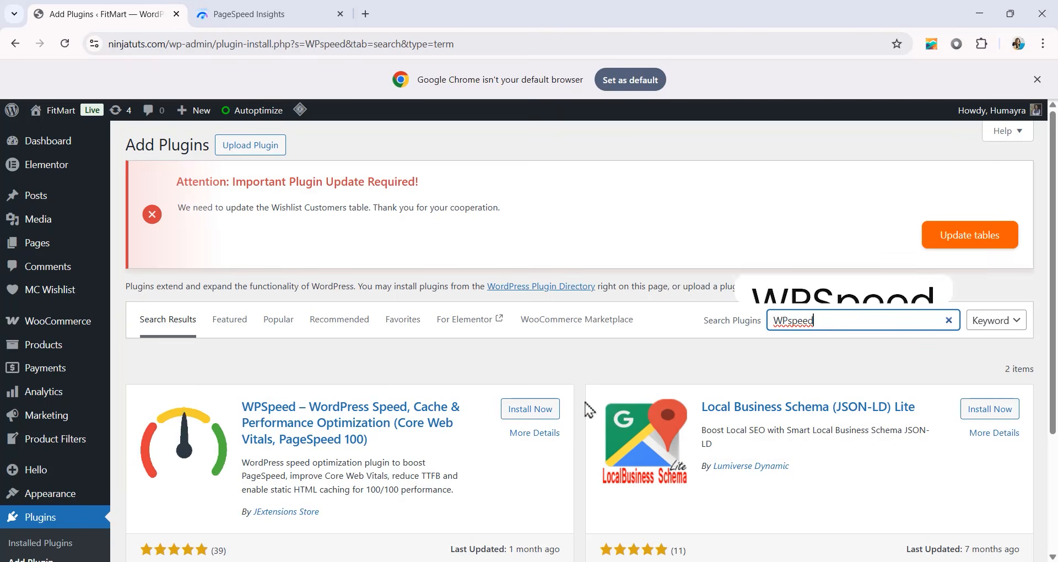
click(516, 413)
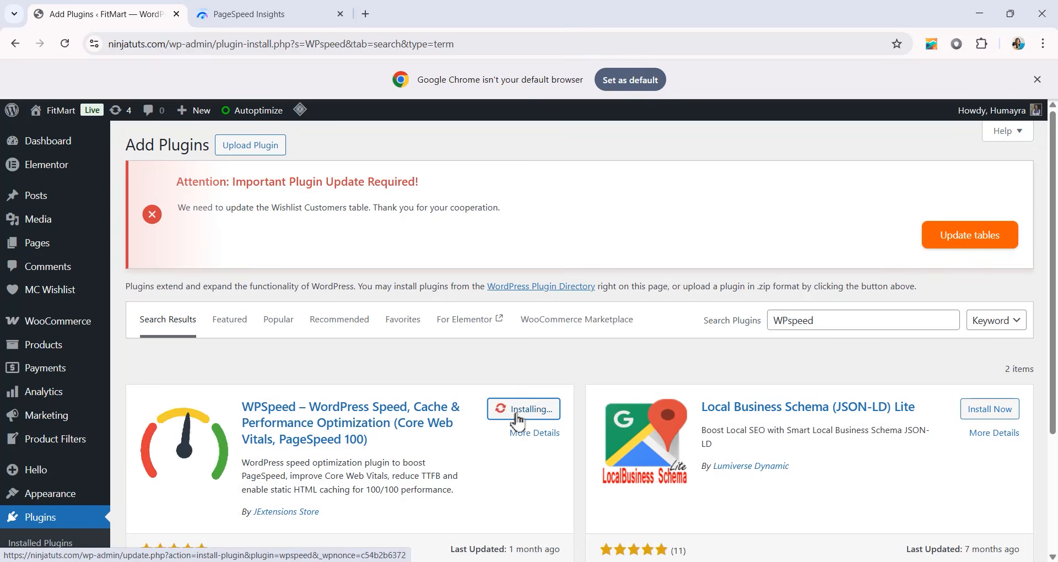
click(526, 416)
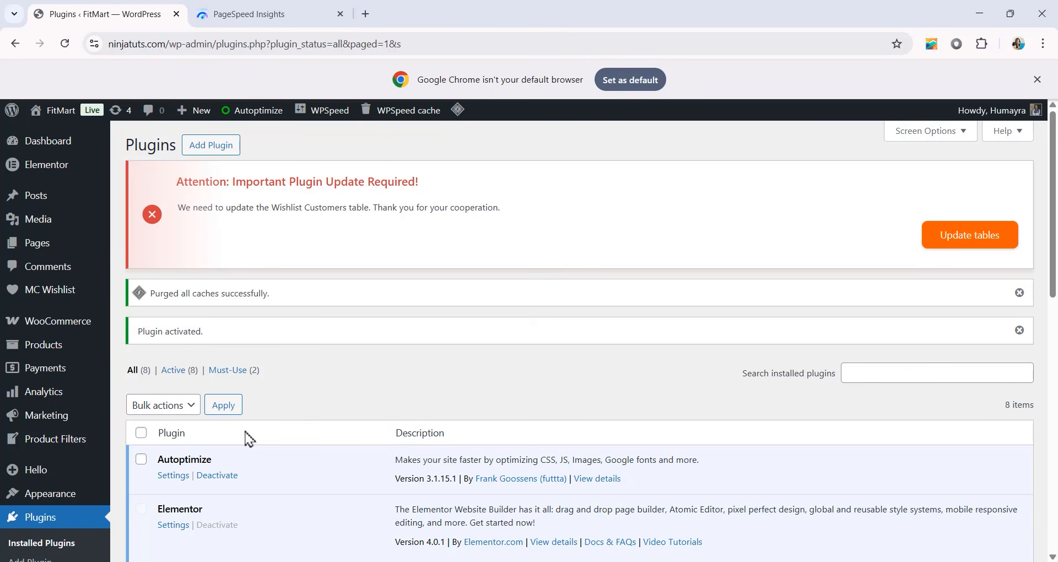
Open the General Settings section of the LiteSpeed Cache plugin.
scroll(249, 439, down, 10)
mouse_move(55, 527)
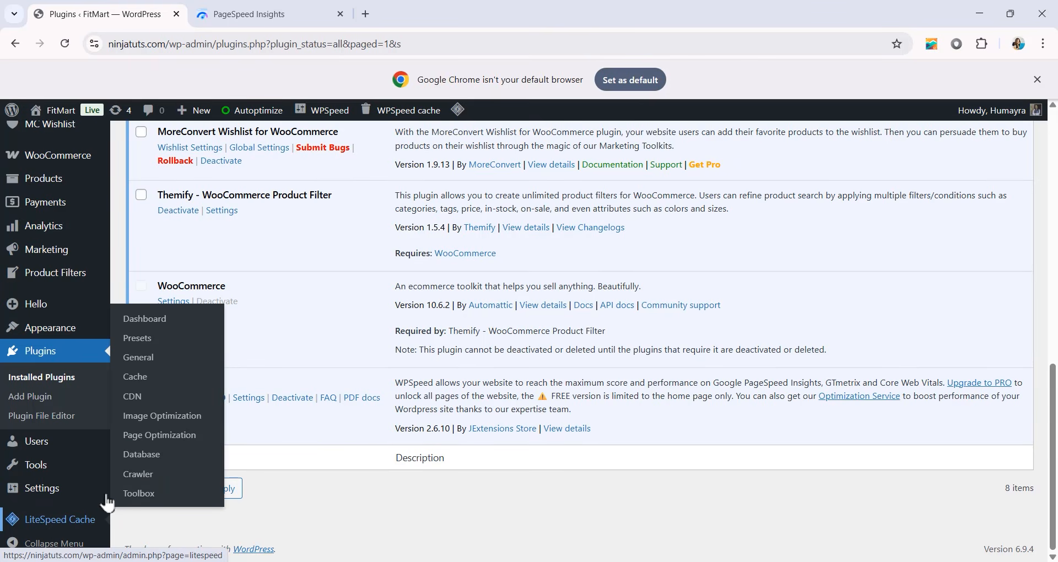
click(170, 365)
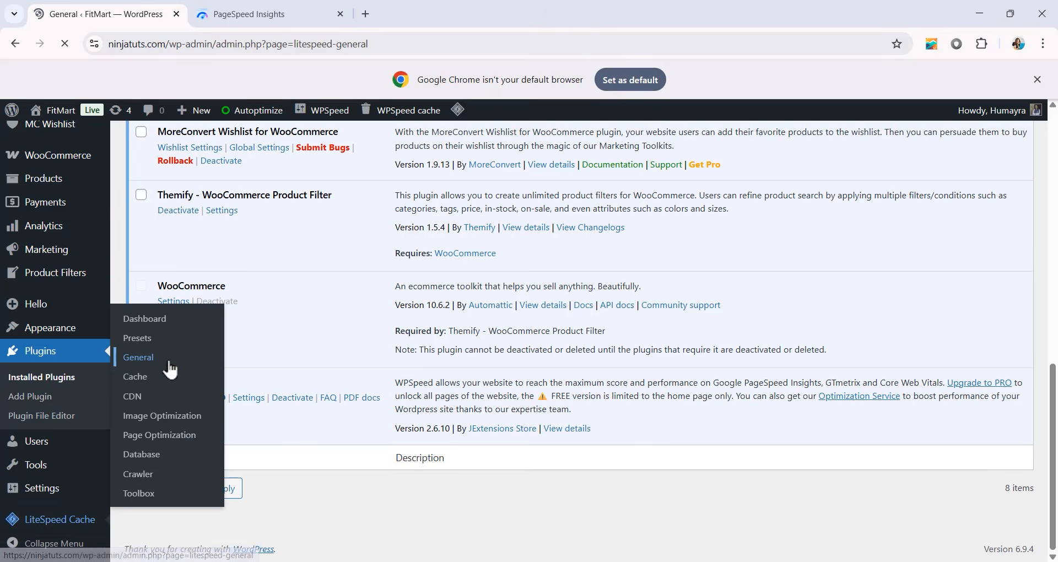
scroll(242, 380, down, 1)
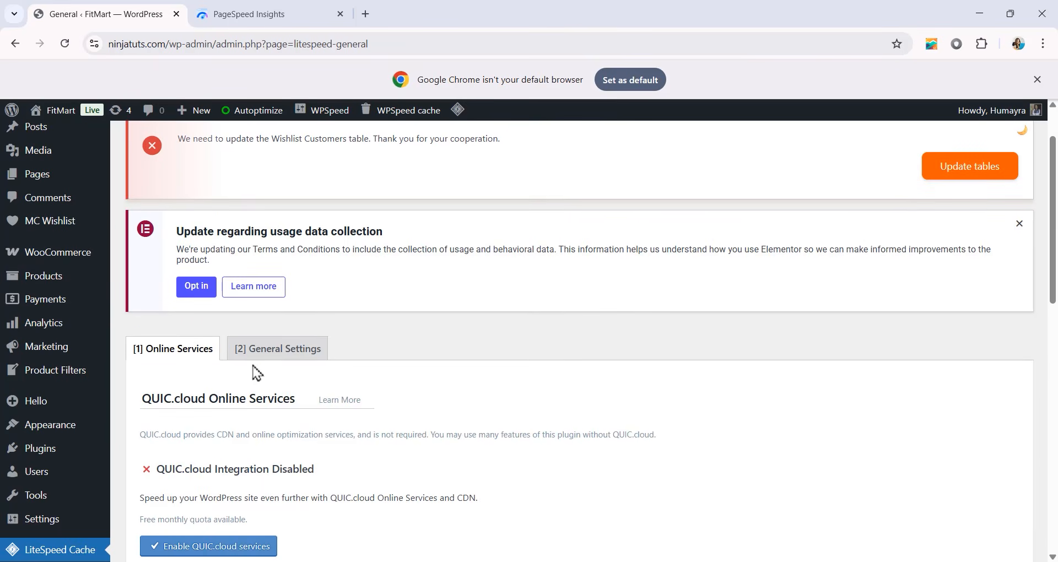
click(272, 355)
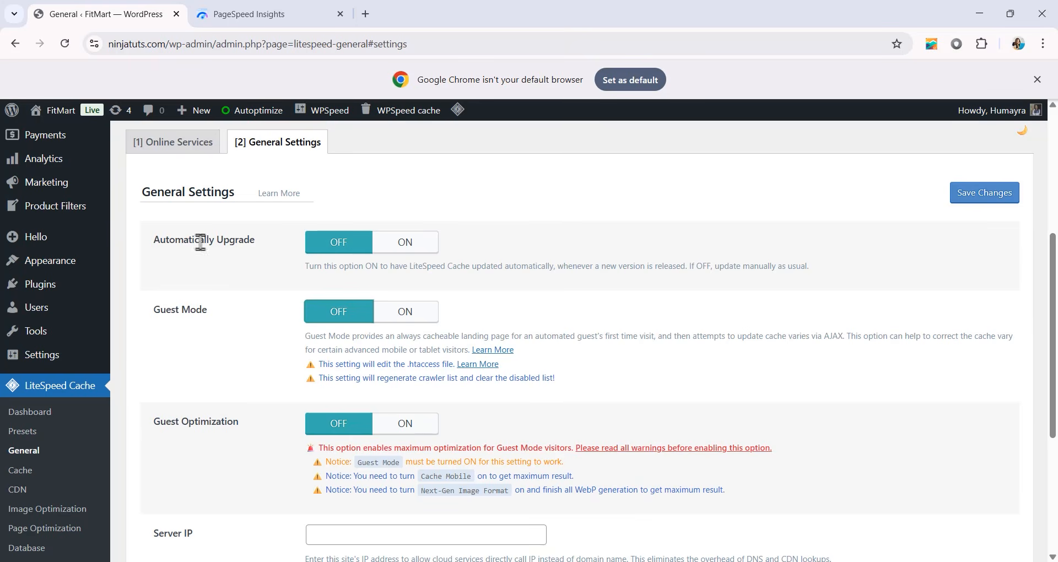
Turn on Automatically Upgrade and Guest Mode in the LiteSpeed Cache general settings and save the changes.
scroll(300, 411, down, 3)
click(394, 247)
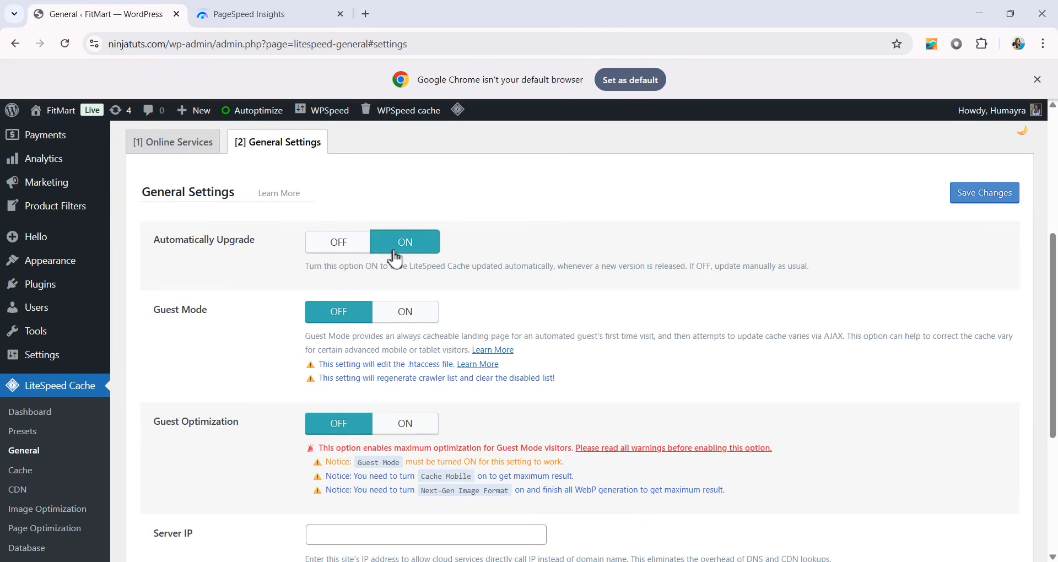
click(385, 319)
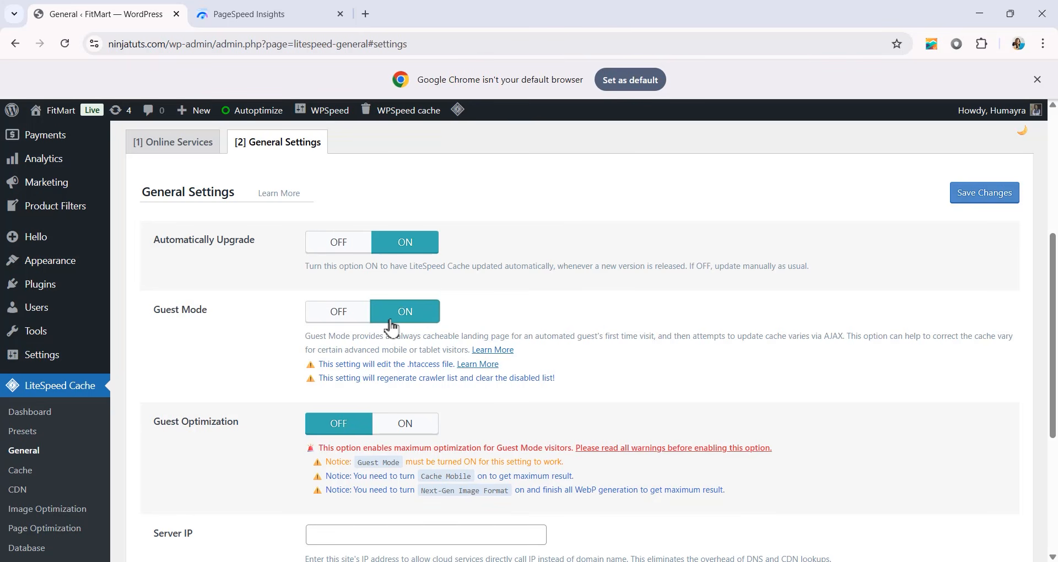
scroll(461, 341, down, 1)
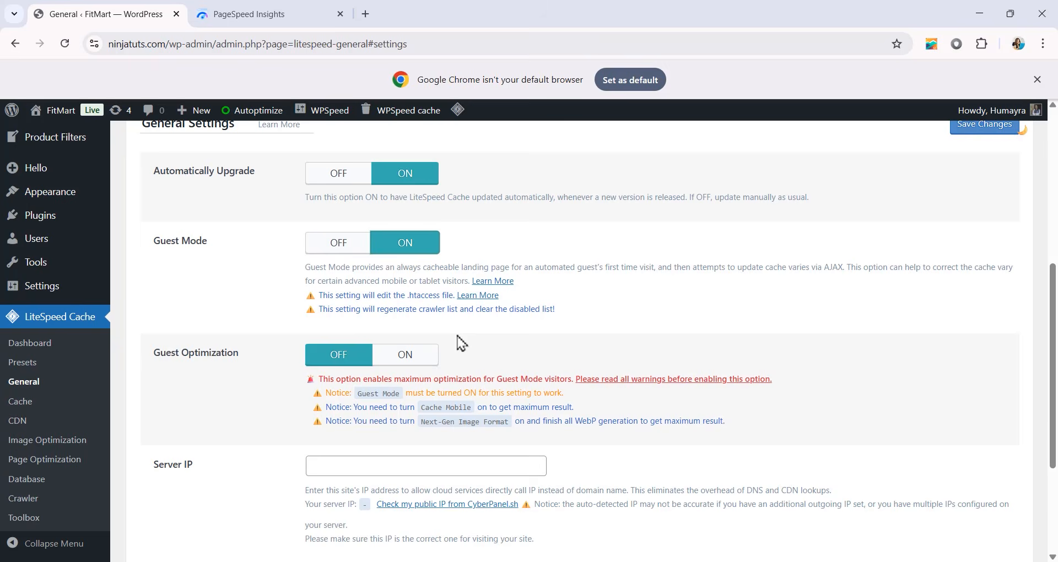
scroll(461, 341, down, 3)
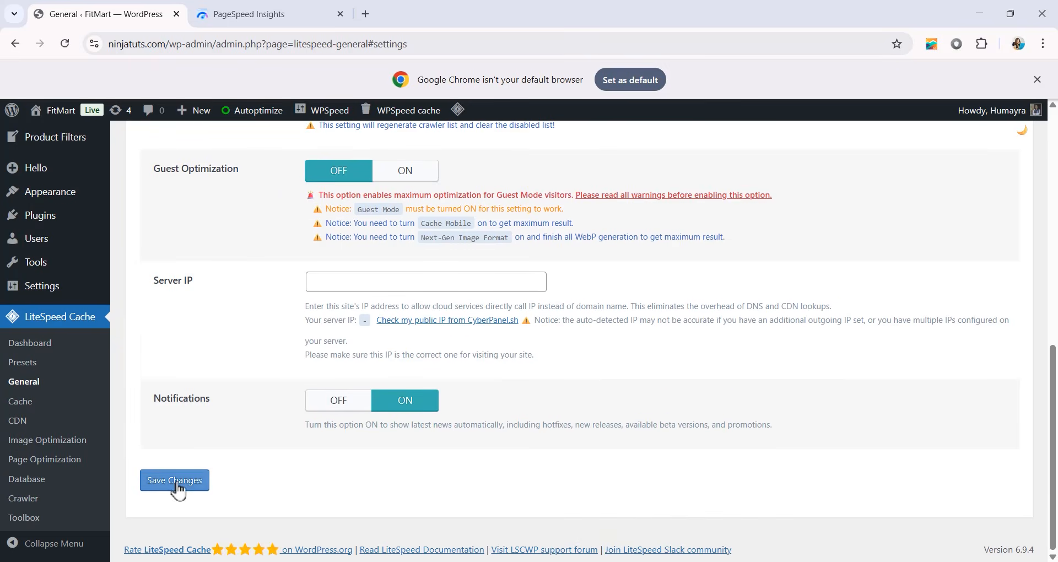
click(176, 483)
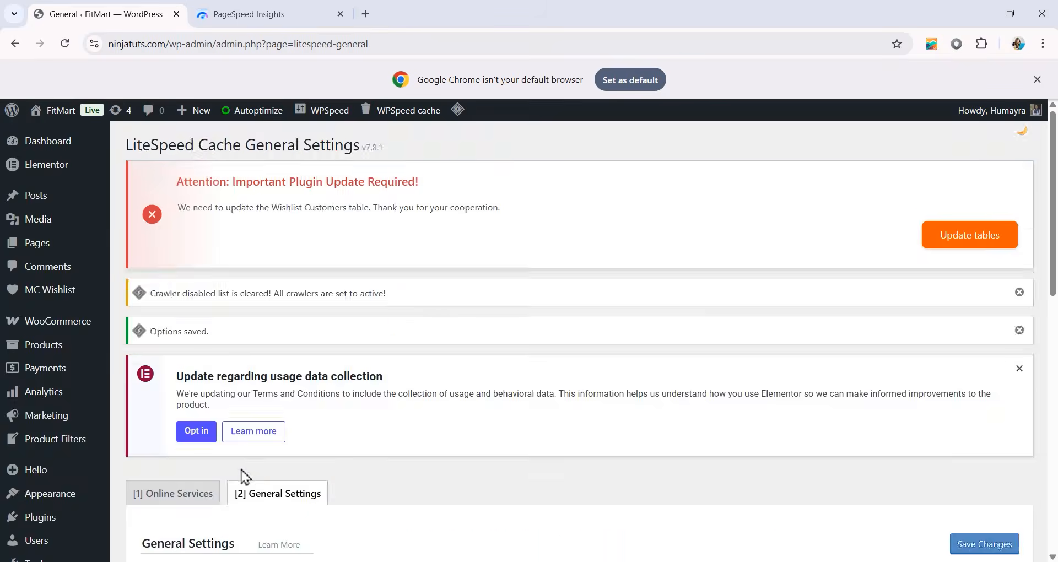
In LiteSpeed Cache's cache control settings, turn off Cache Logged-in Users and save the changes.
scroll(151, 430, down, 6)
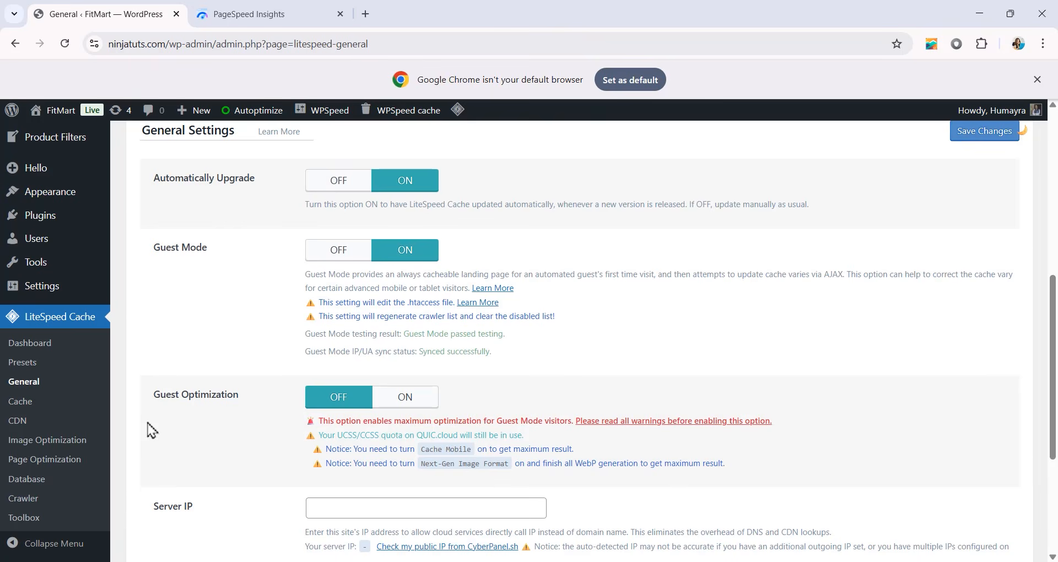
click(42, 408)
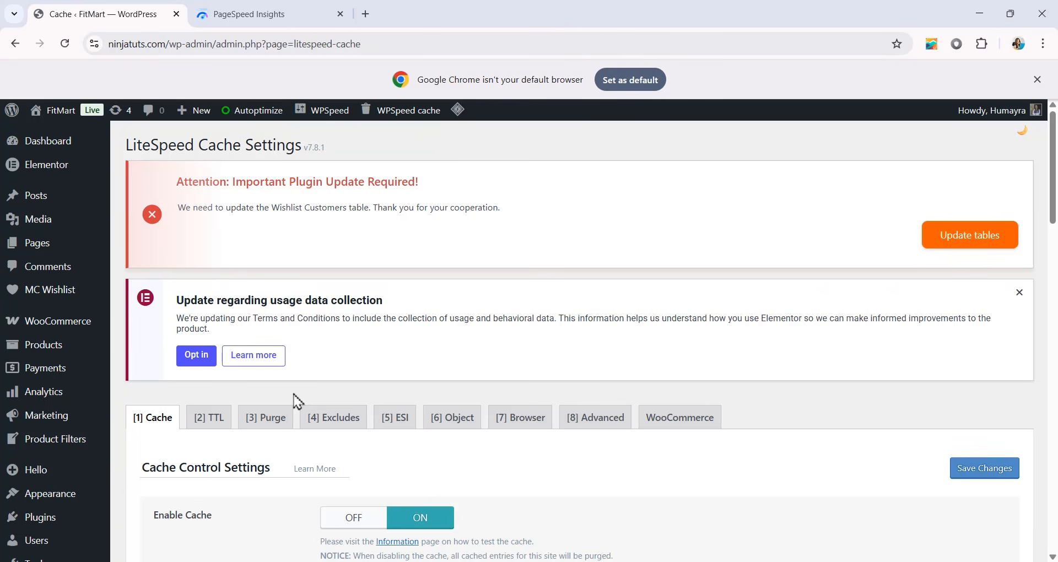
scroll(339, 407, down, 2)
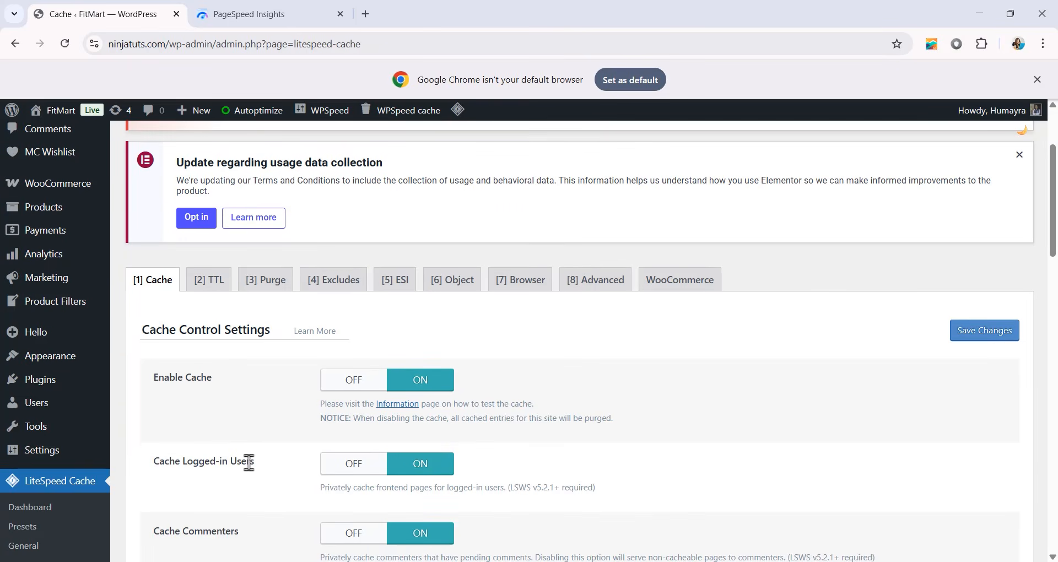
click(351, 467)
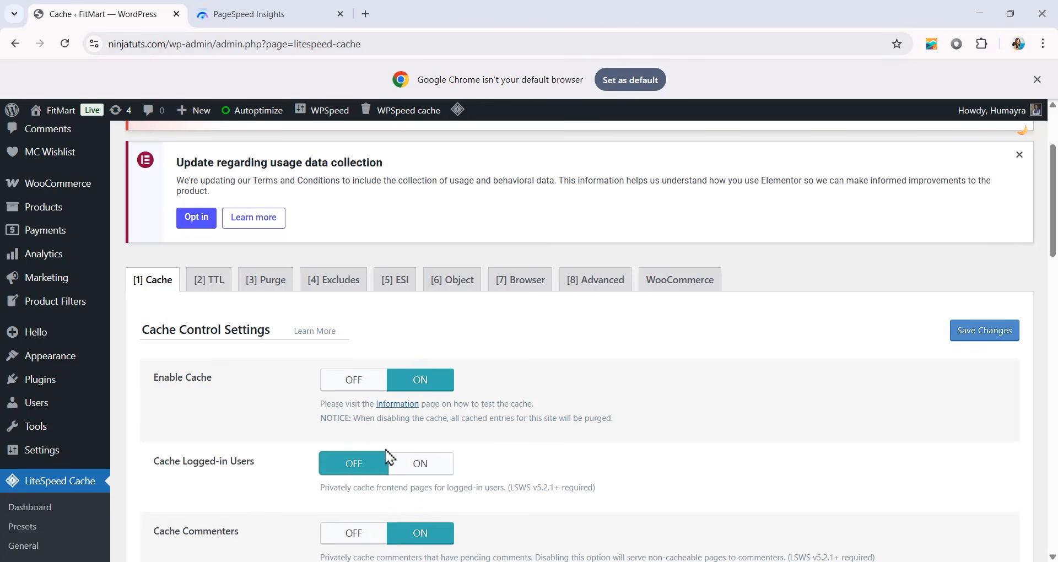
scroll(387, 456, down, 10)
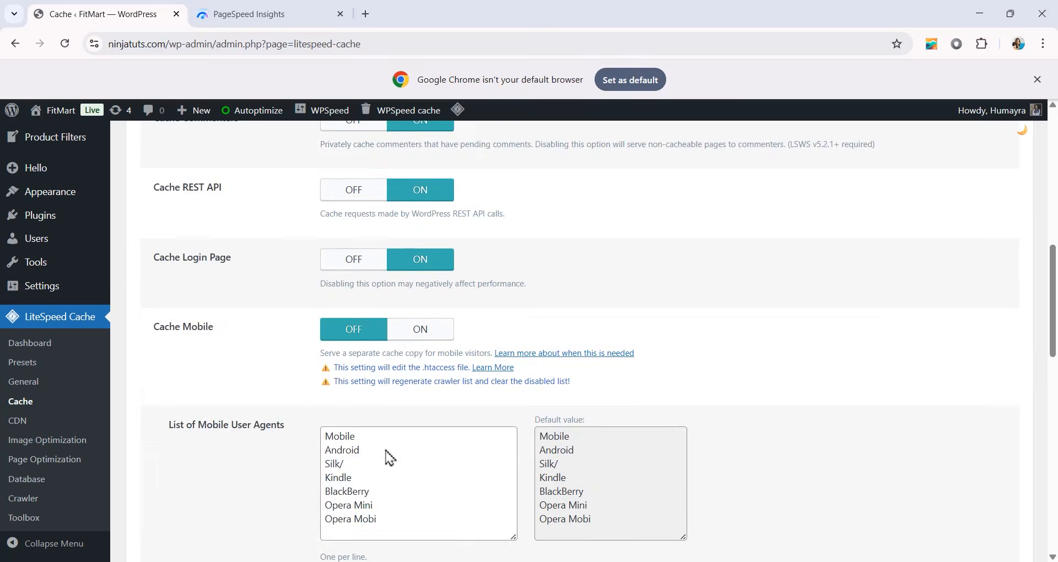
scroll(389, 458, down, 8)
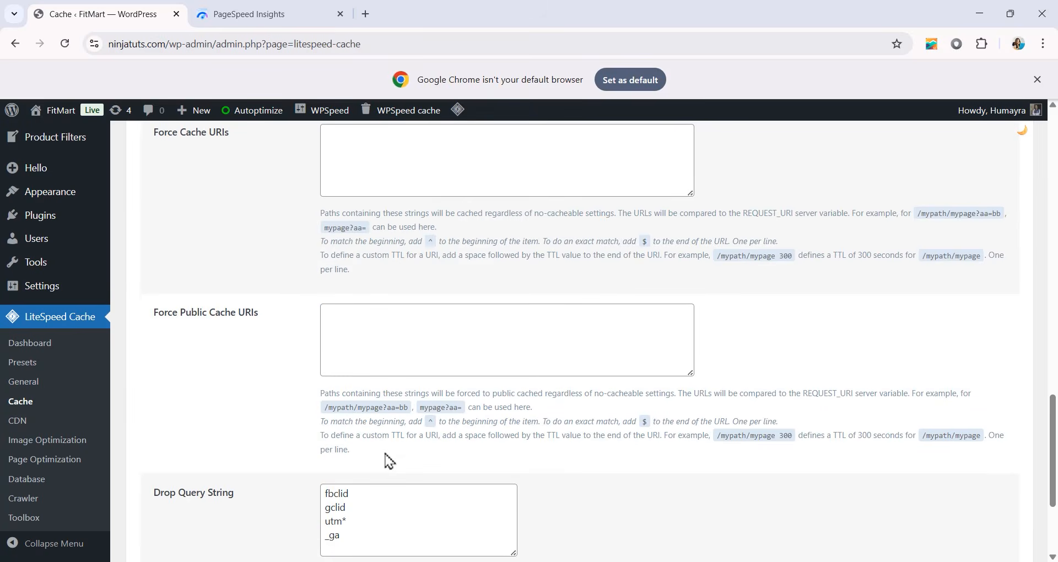
scroll(388, 459, down, 3)
click(188, 484)
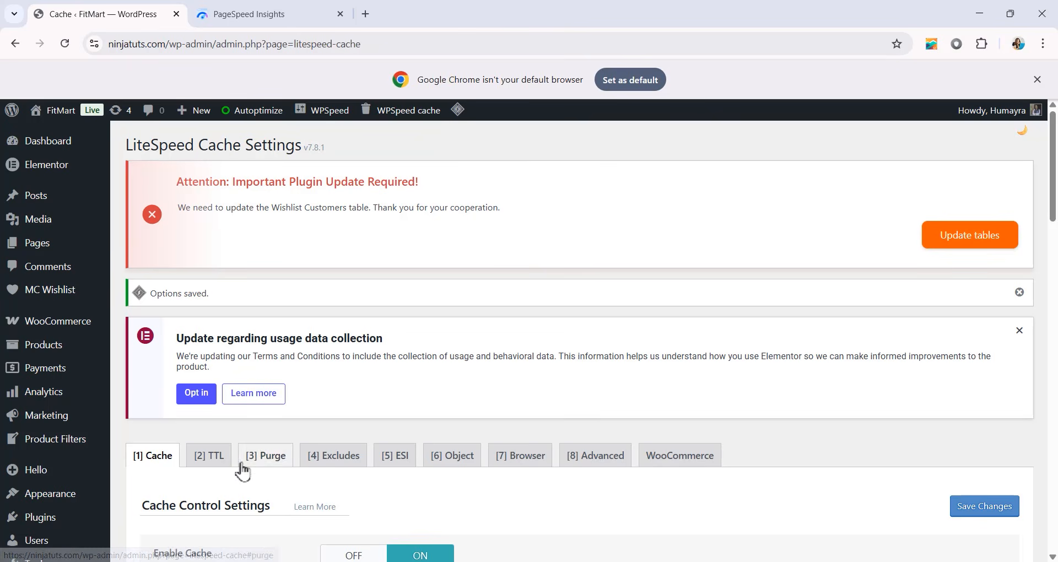
Review the default cache lifetimes in LiteSpeed Cache's TTL settings.
click(223, 459)
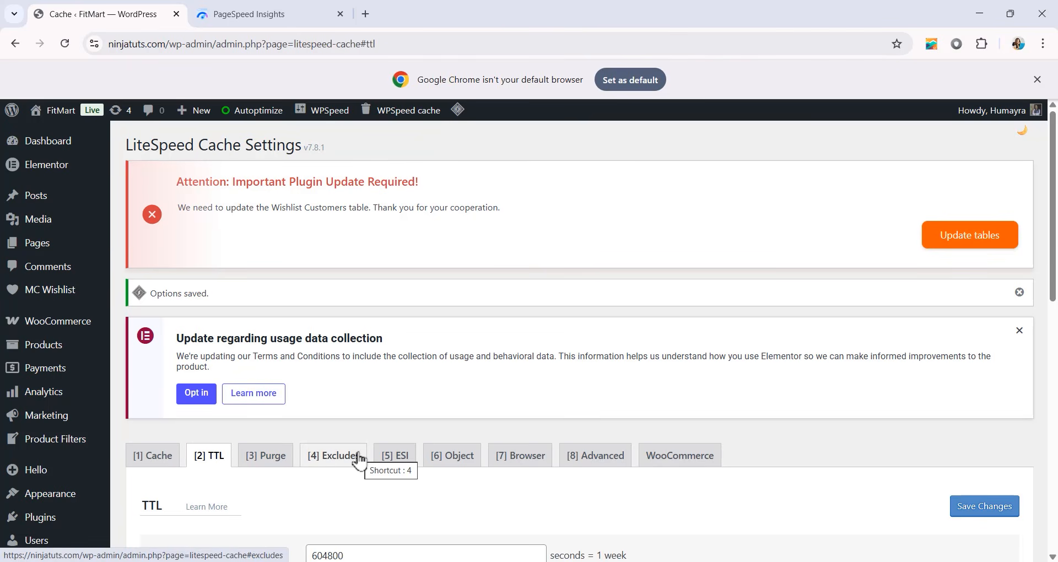
scroll(360, 460, down, 10)
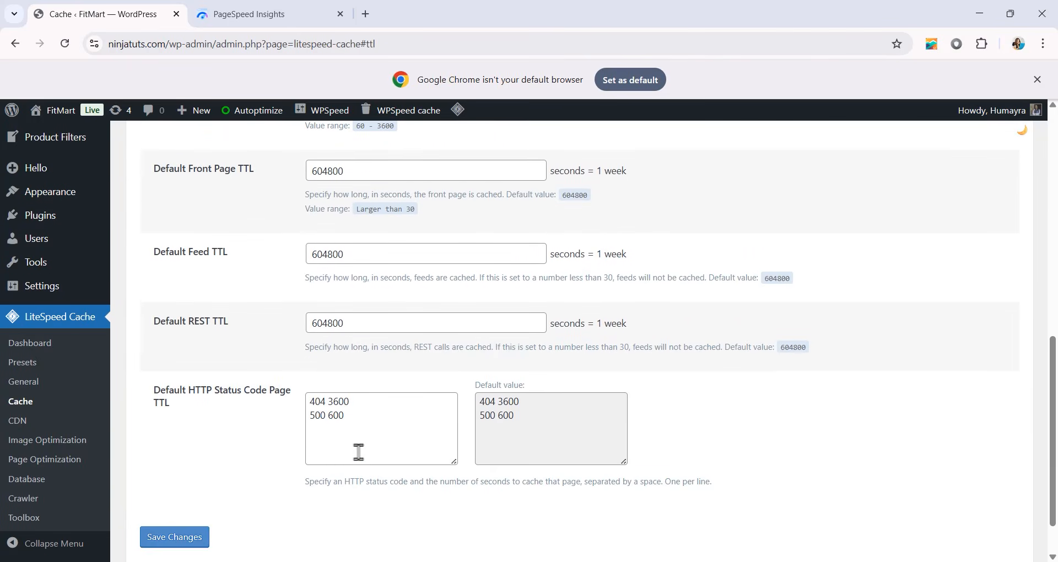
scroll(358, 452, down, 1)
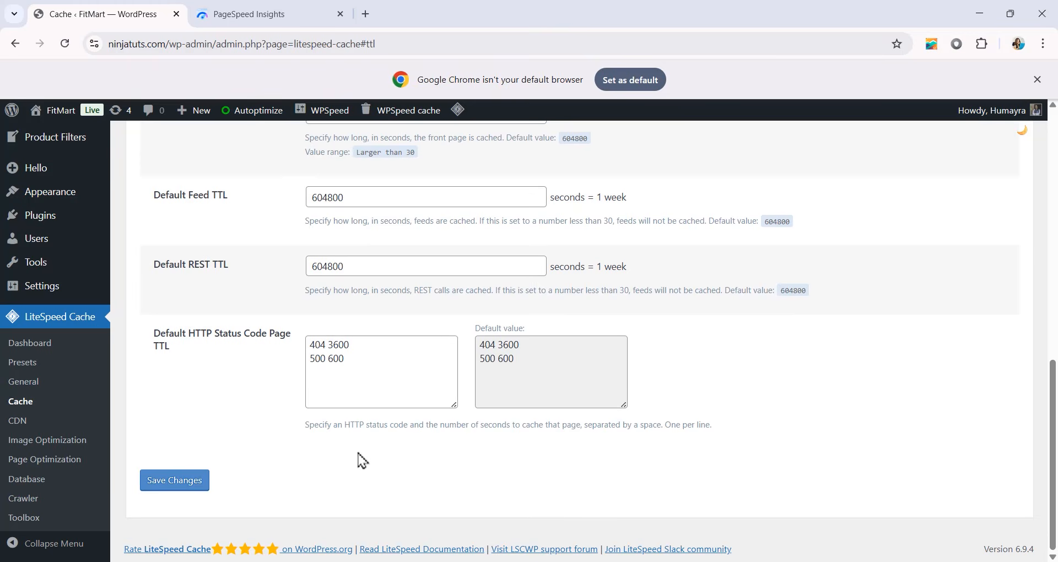
scroll(359, 457, up, 11)
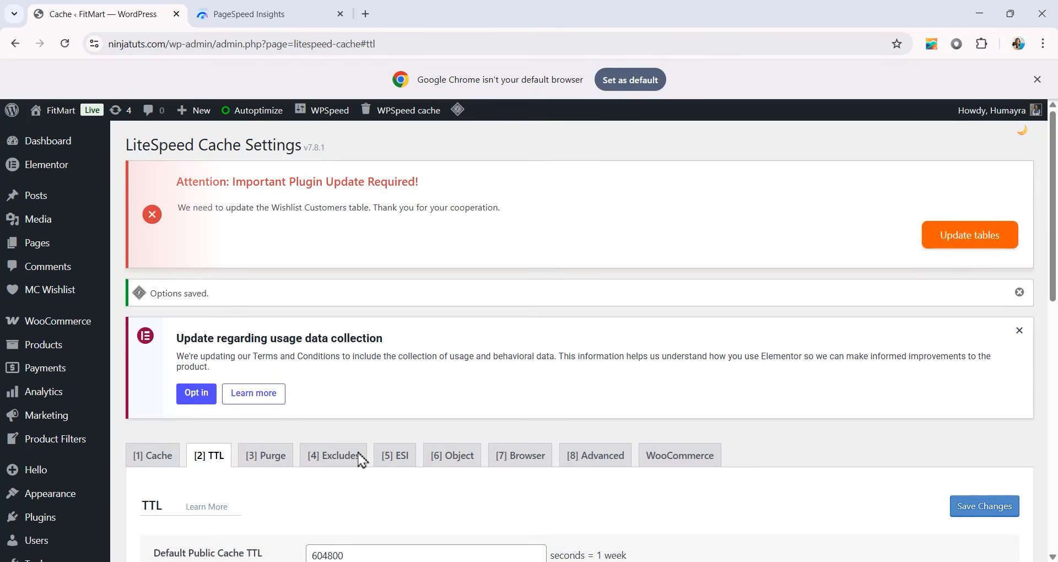
In the Purge settings, turn on Purge All On Upgrade, include All pages in the auto purge rules, and save.
click(262, 468)
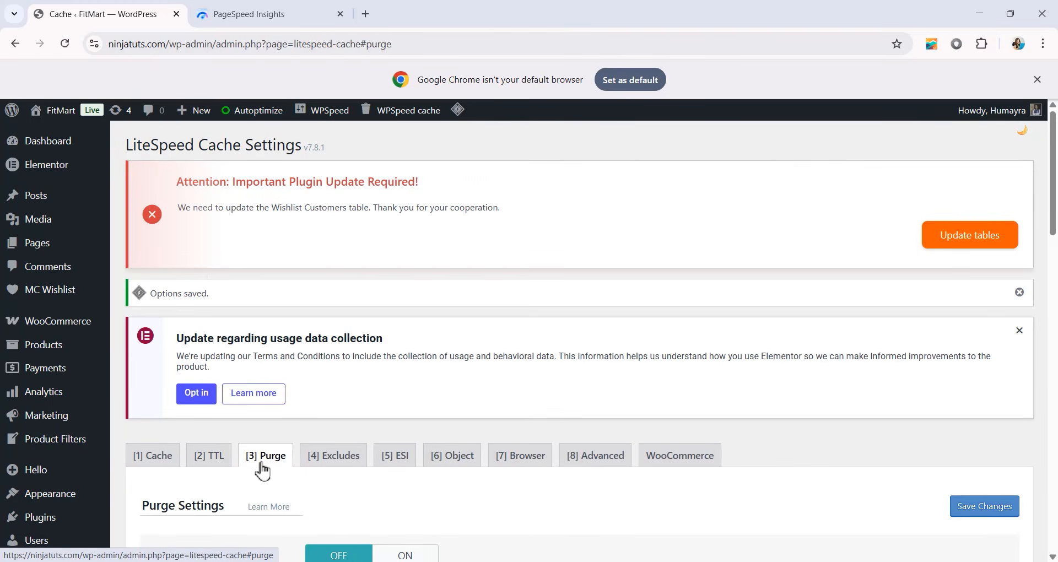
scroll(262, 471, down, 3)
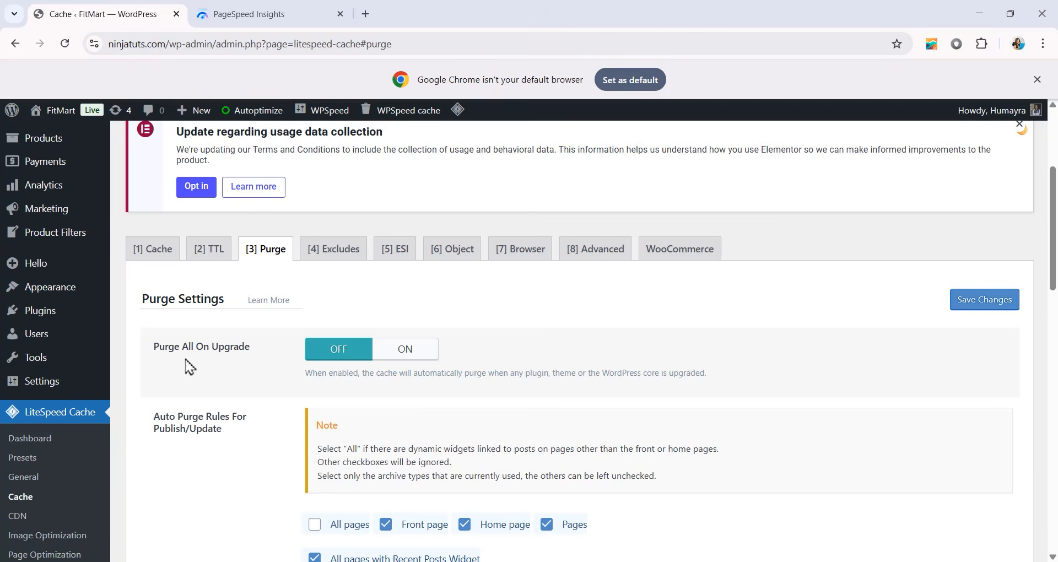
click(389, 356)
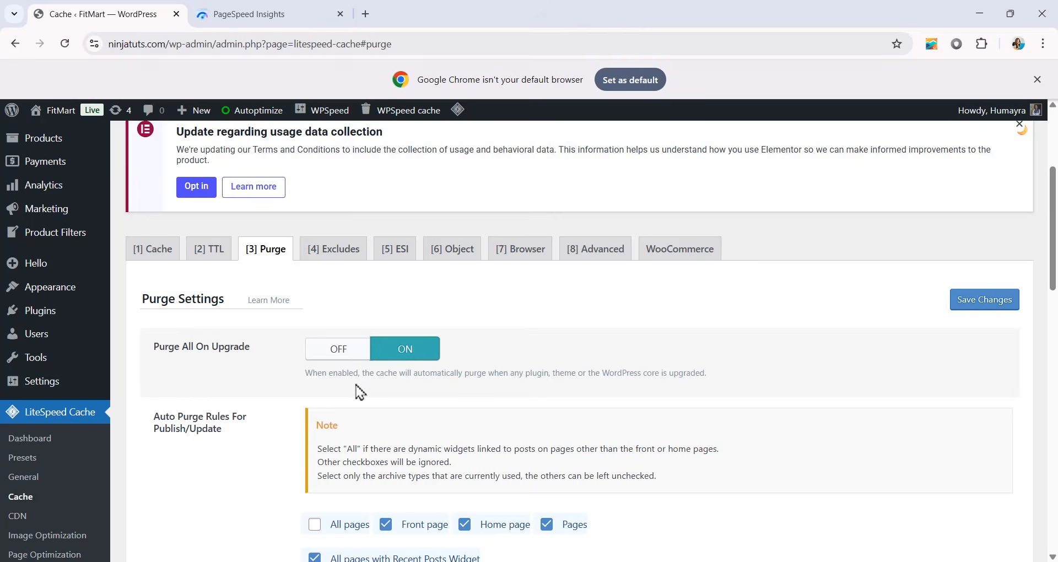
scroll(360, 391, down, 3)
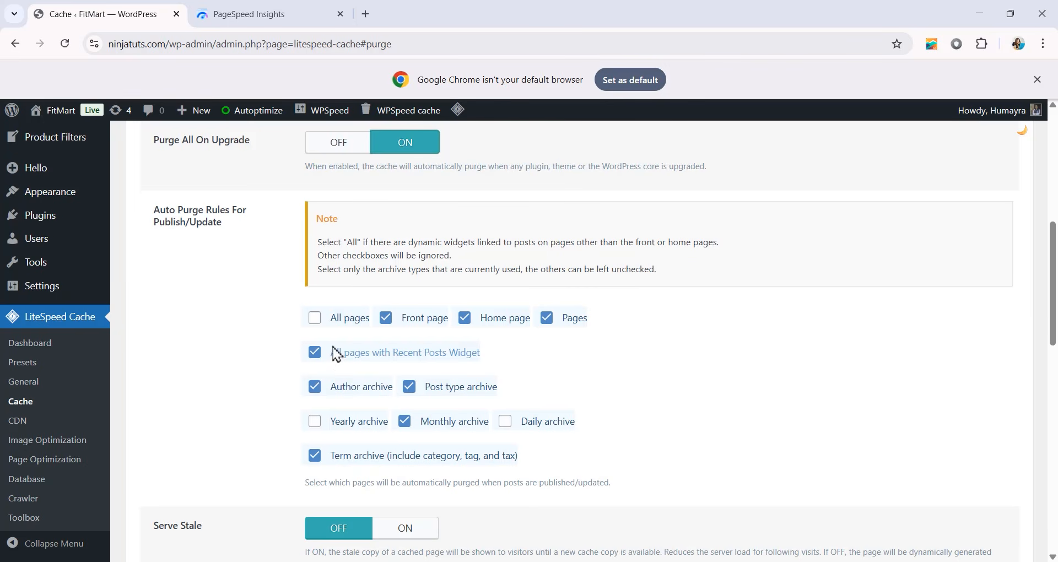
click(316, 323)
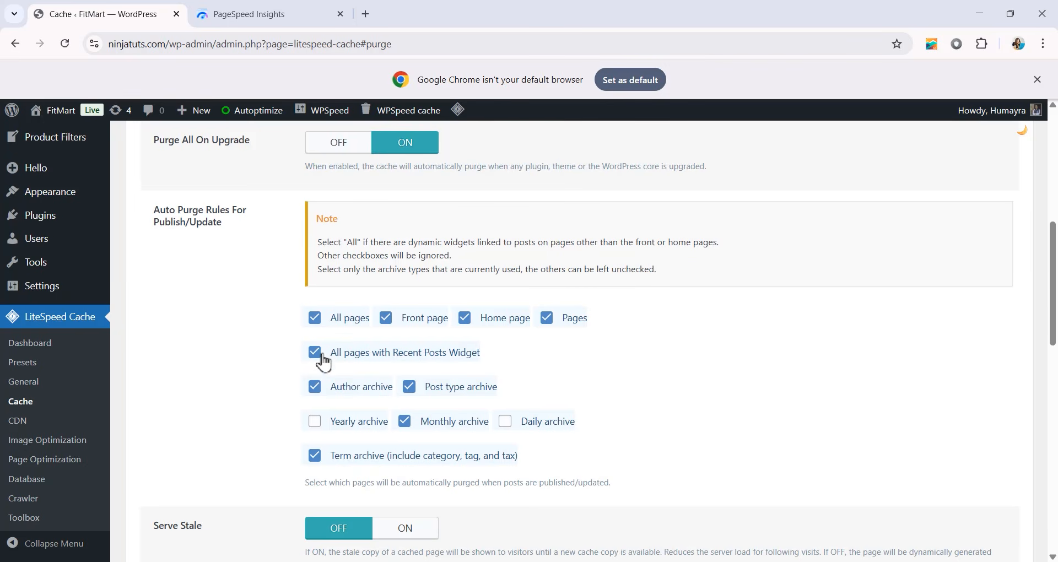
scroll(319, 356, down, 2)
scroll(324, 362, down, 10)
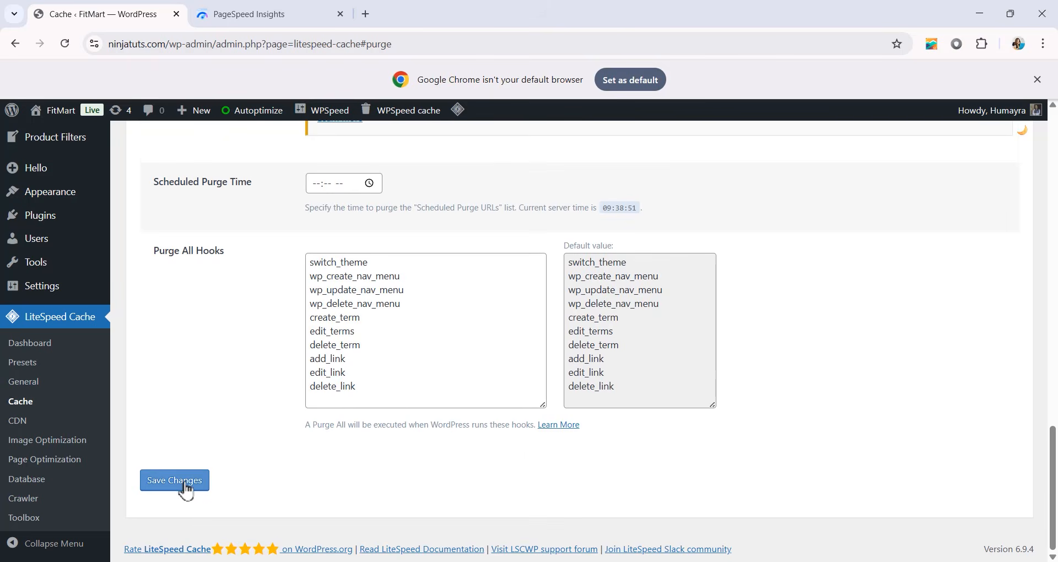
click(185, 487)
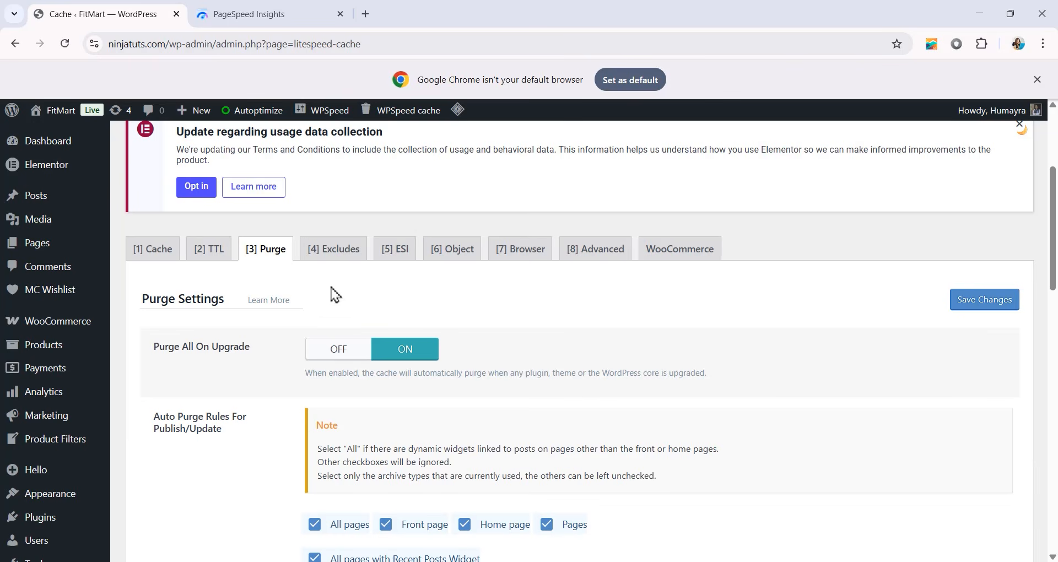
Review the cache exclusion settings, from Do Not Cache URIs through Do Not Cache Roles.
click(341, 263)
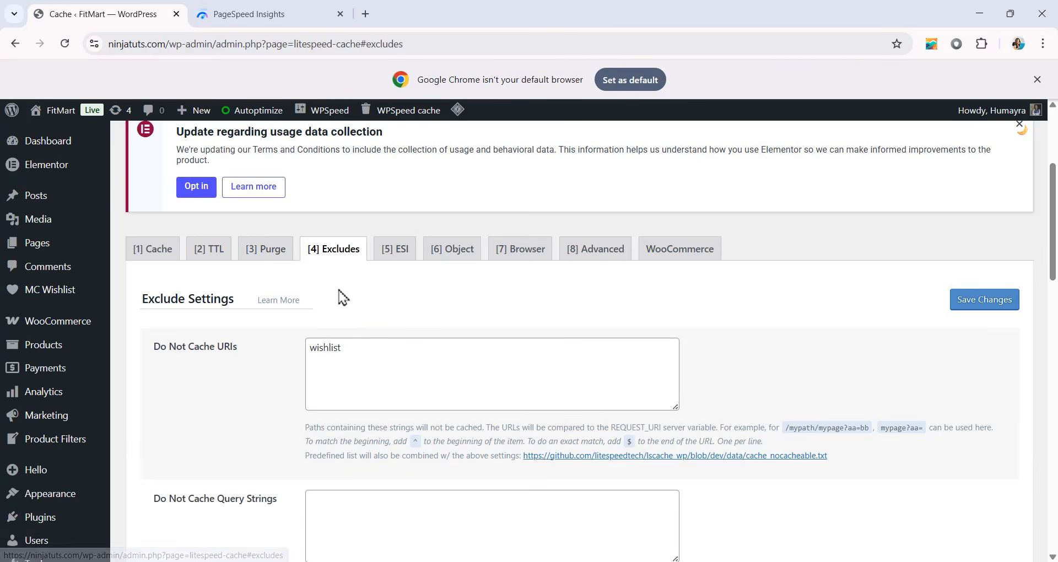
scroll(347, 390, down, 1)
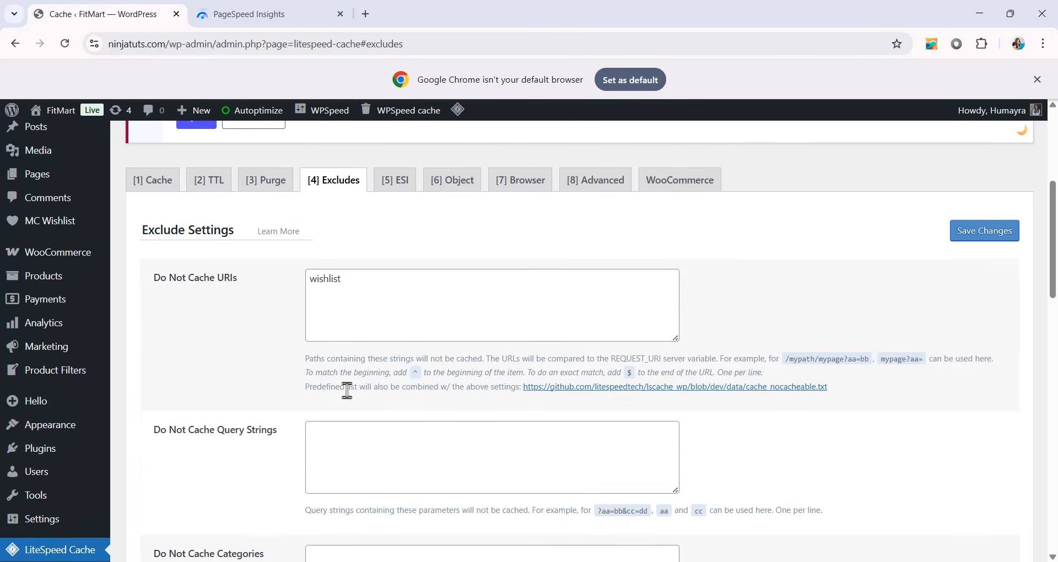
scroll(346, 390, down, 12)
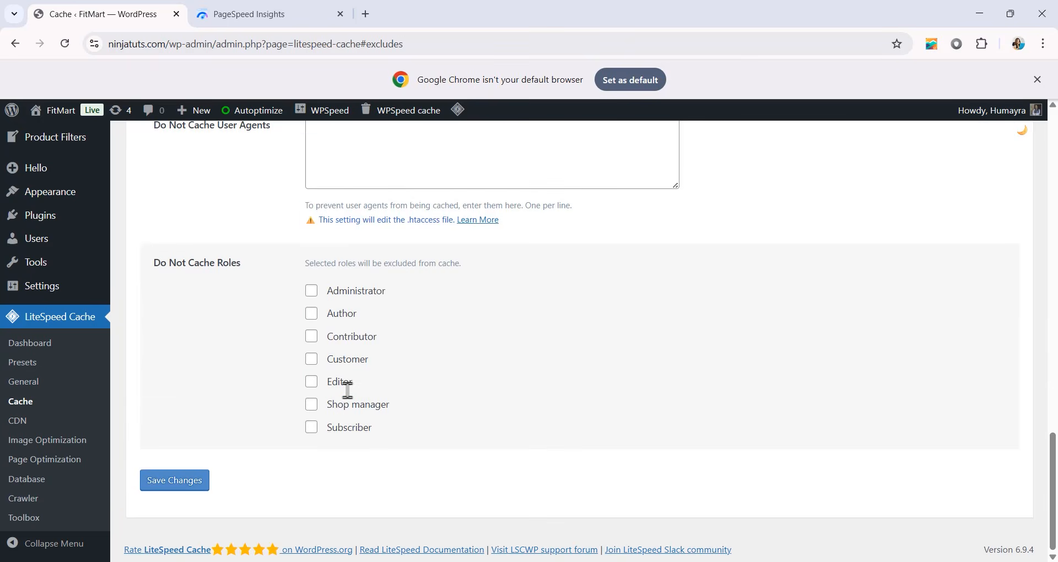
scroll(347, 390, up, 5)
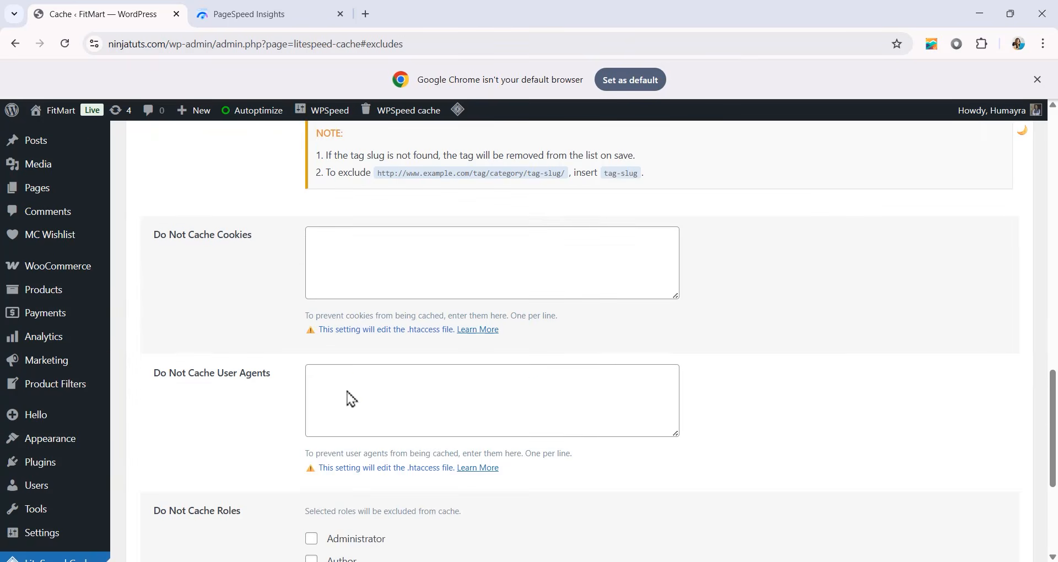
scroll(349, 394, up, 11)
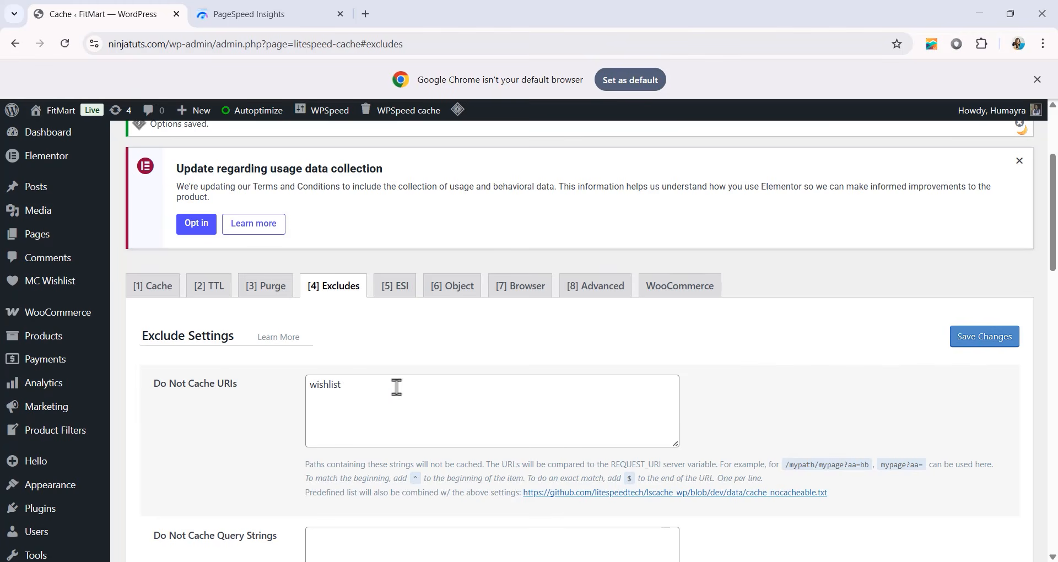
In LiteSpeed Cache's advanced cache settings, turn on Improve HTTP/HTTPS Compatibility.
click(579, 303)
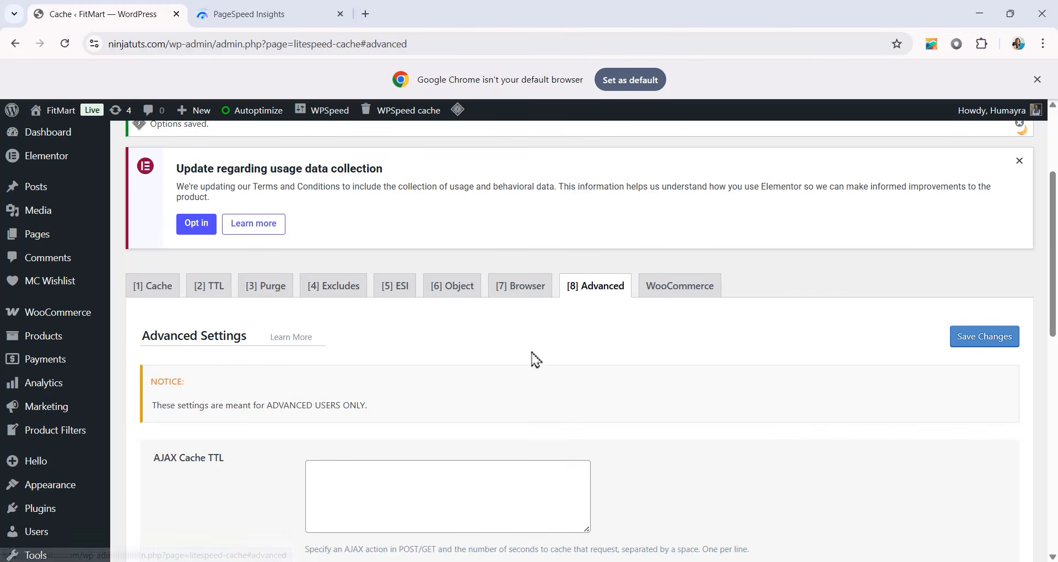
scroll(448, 364, down, 15)
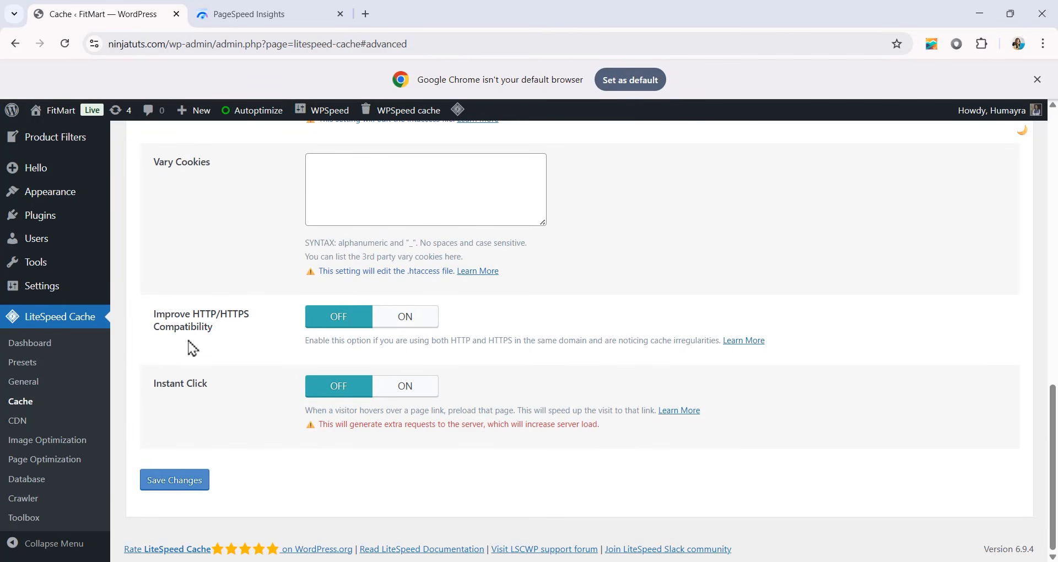
click(405, 331)
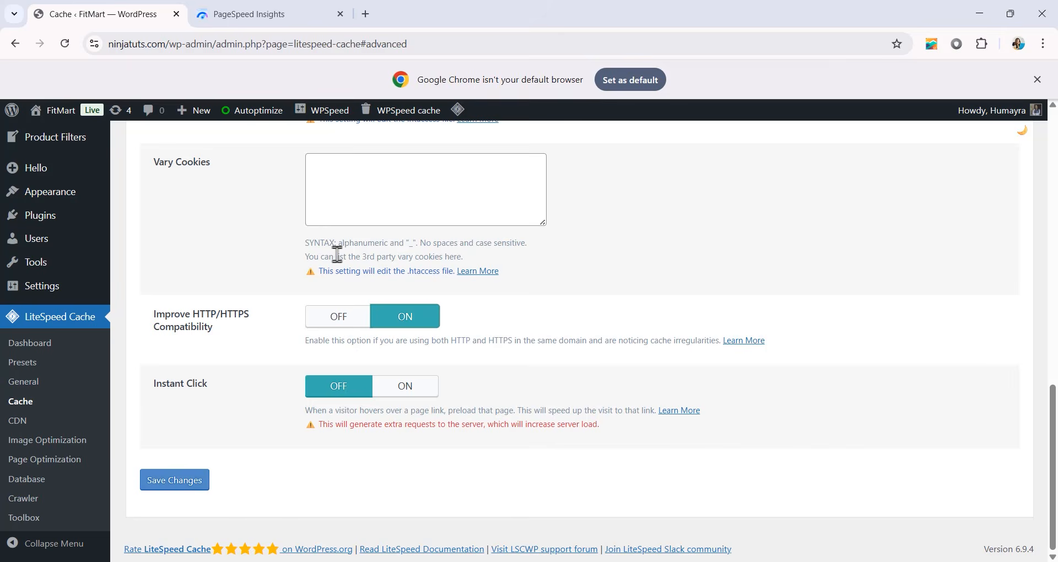
click(258, 14)
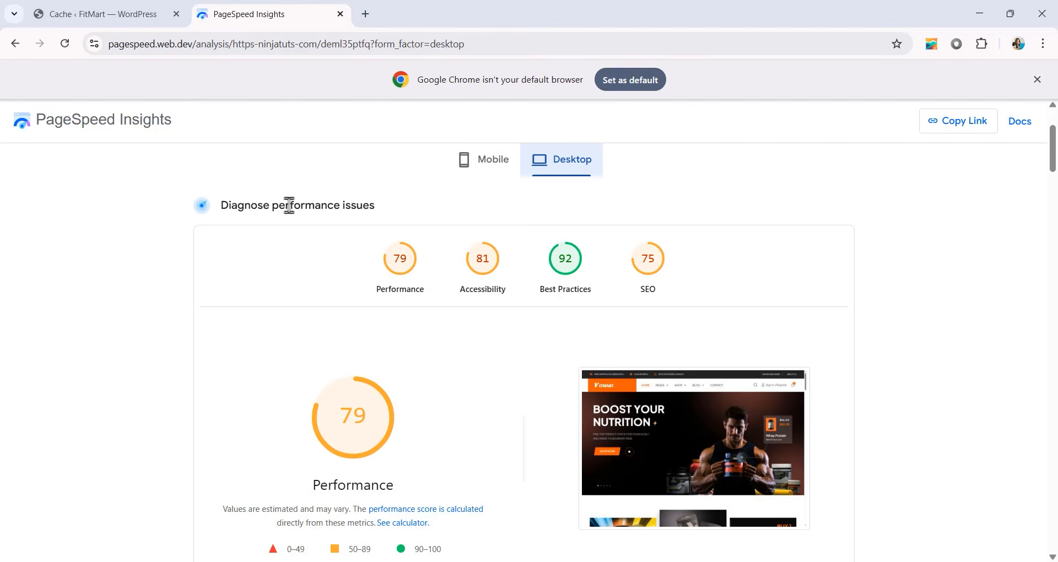
click(146, 128)
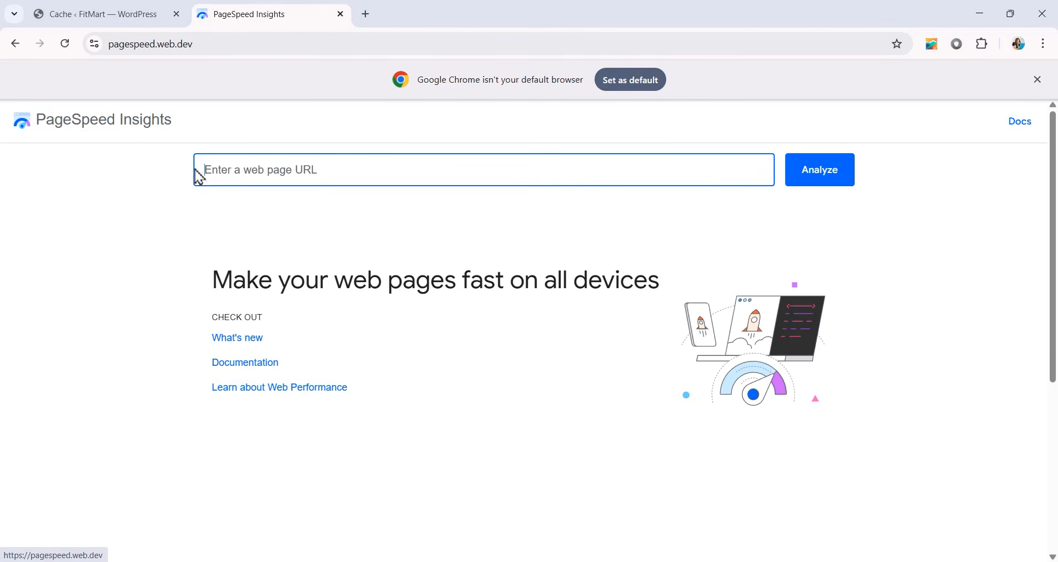
click(296, 177)
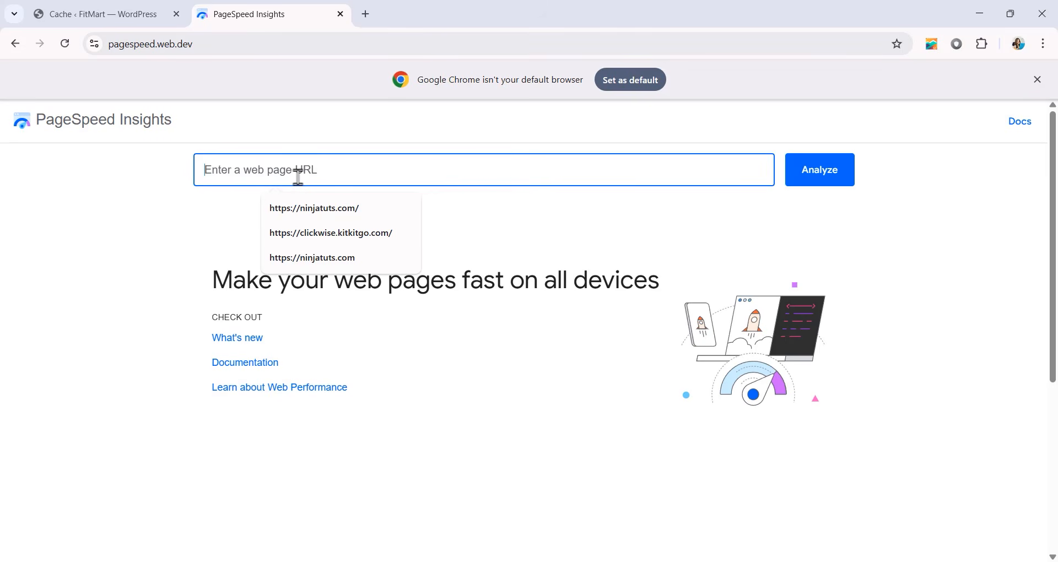
key(Down)
key(Return)
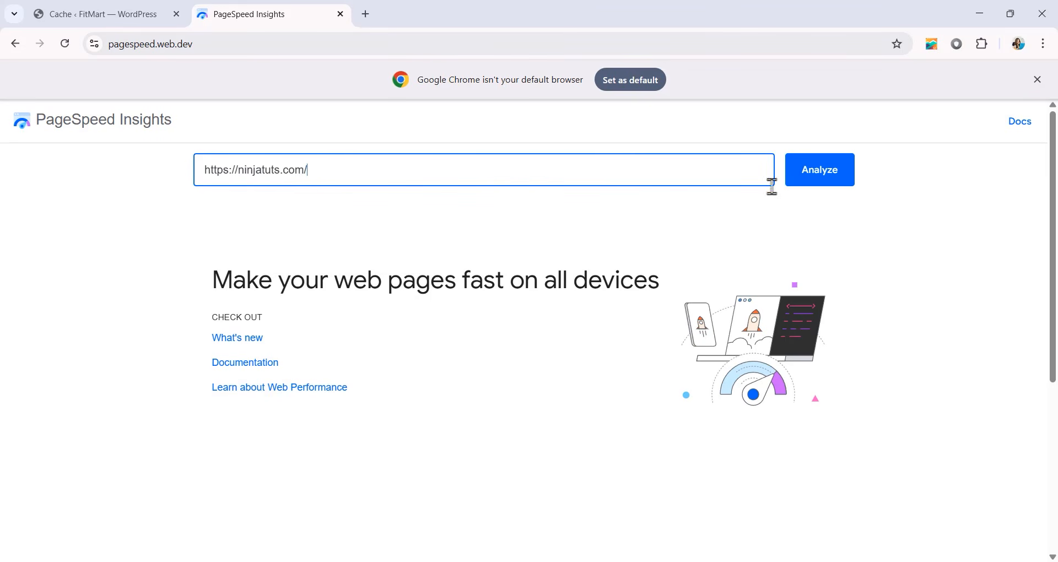
click(804, 189)
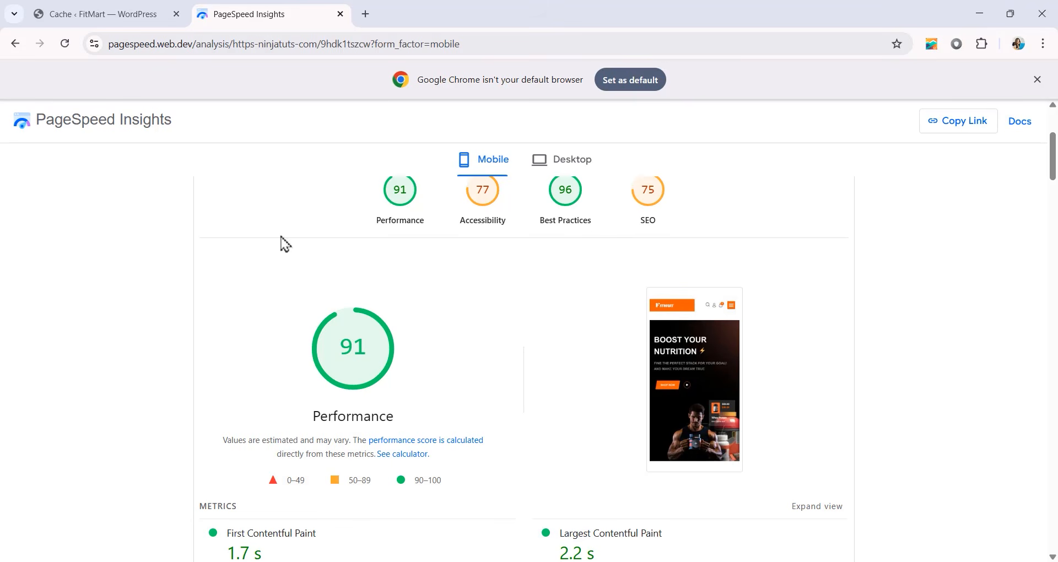
Back in WordPress, turn on WebP/AVIF For Extra srcset in LiteSpeed Cache's image optimization settings.
click(69, 15)
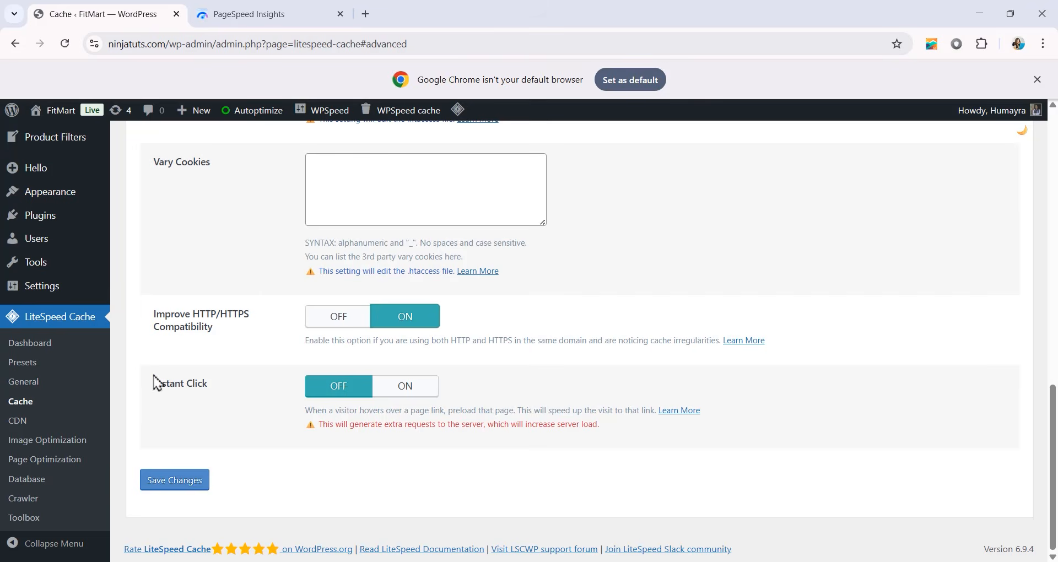
click(52, 446)
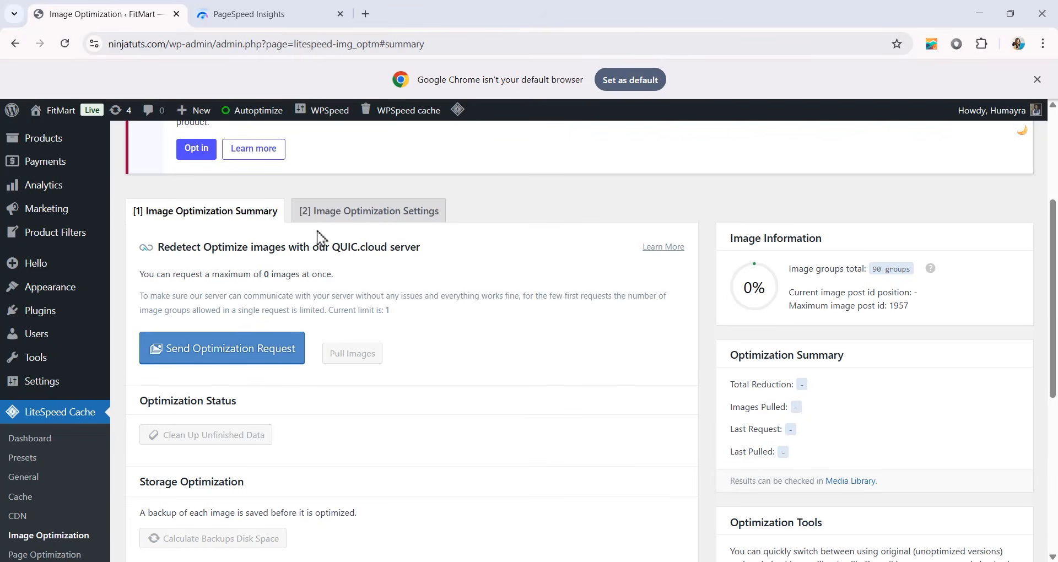
click(335, 223)
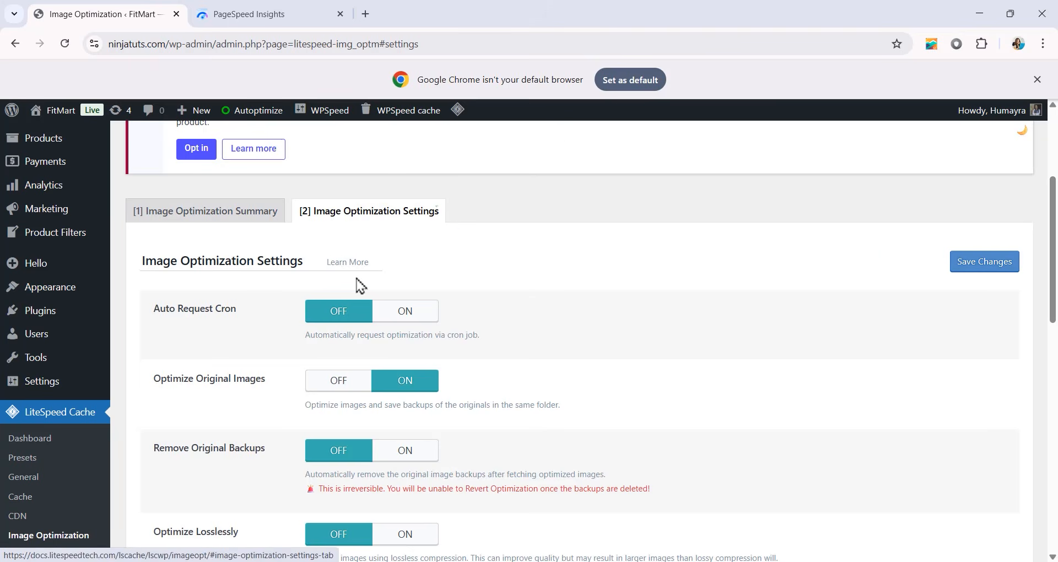
scroll(359, 287, down, 6)
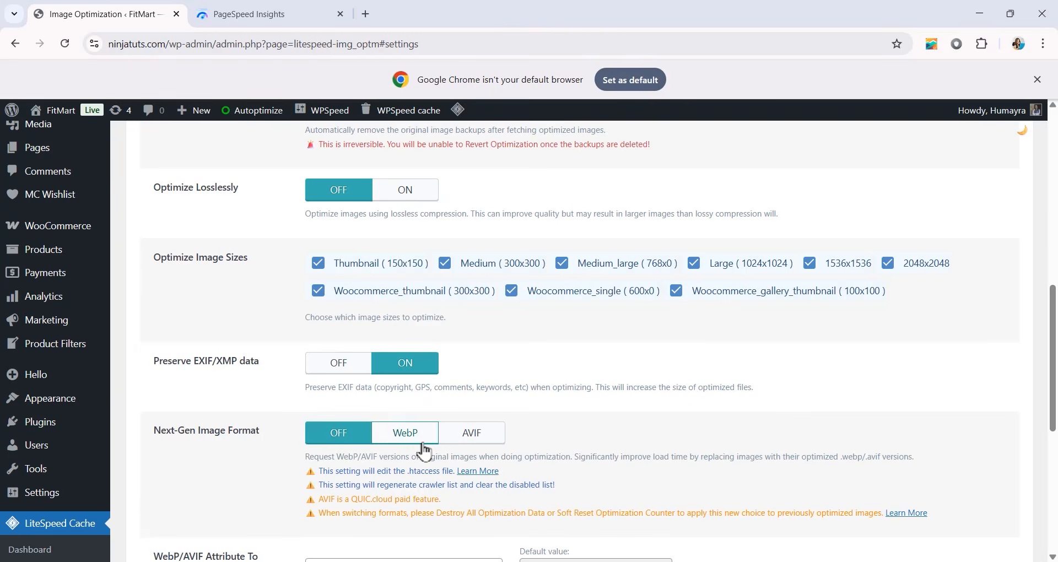
click(409, 437)
scroll(331, 430, down, 5)
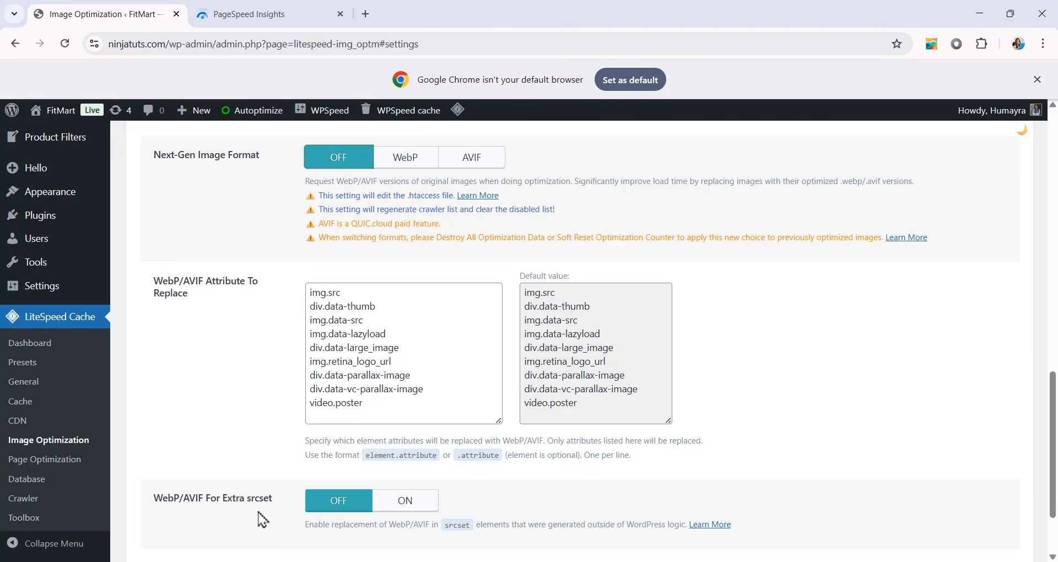
click(395, 508)
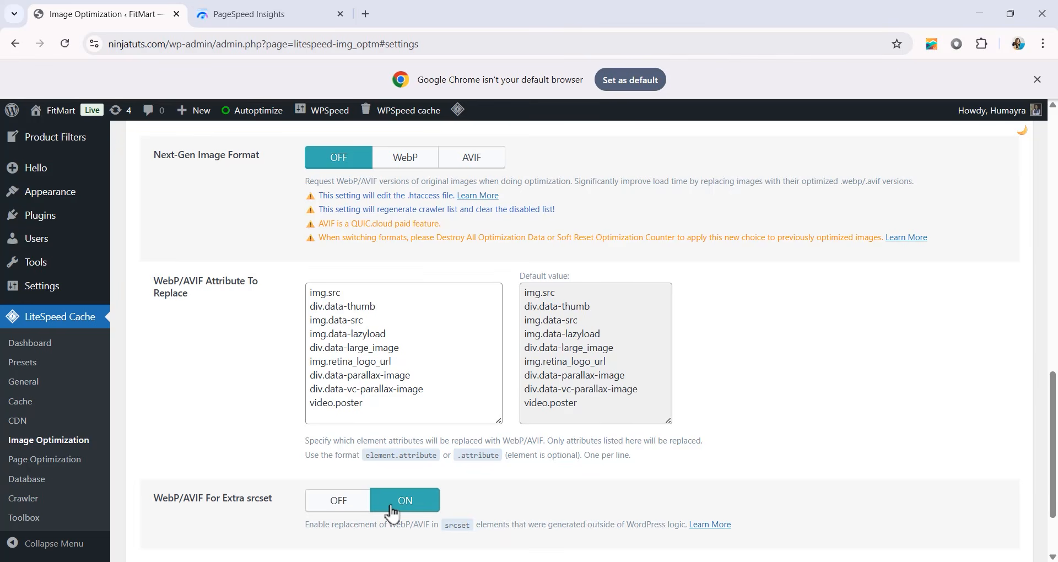
Set Next-Gen Image Format to WebP and save the image optimization settings.
scroll(405, 499, up, 5)
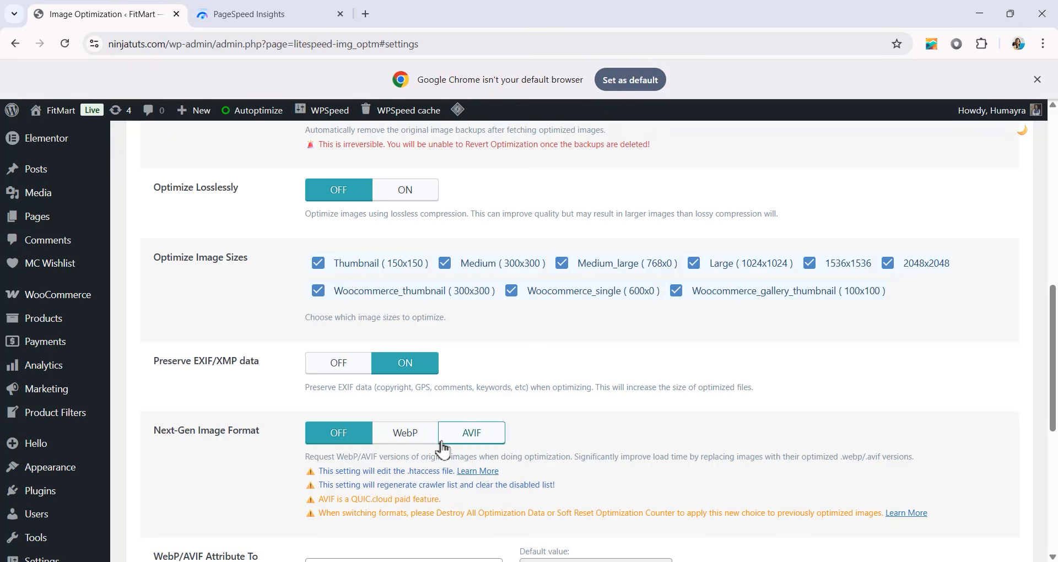
click(417, 445)
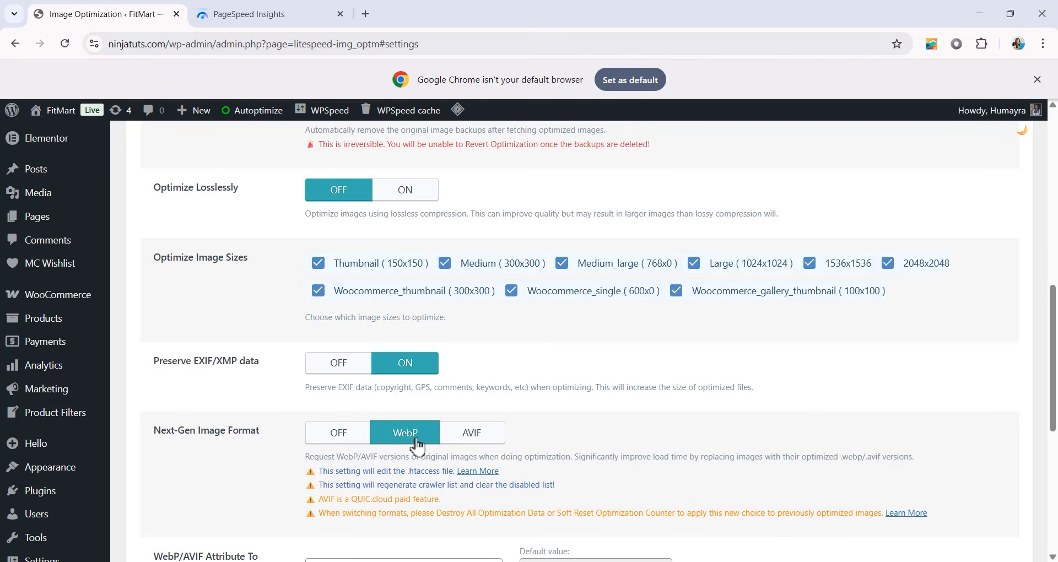
scroll(417, 445, down, 6)
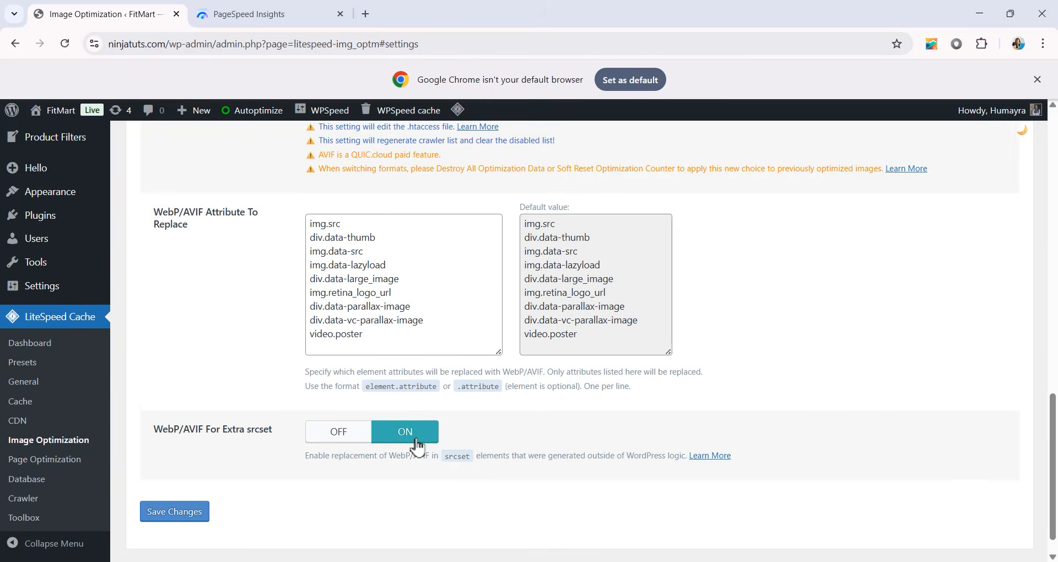
scroll(264, 498, up, 1)
click(183, 549)
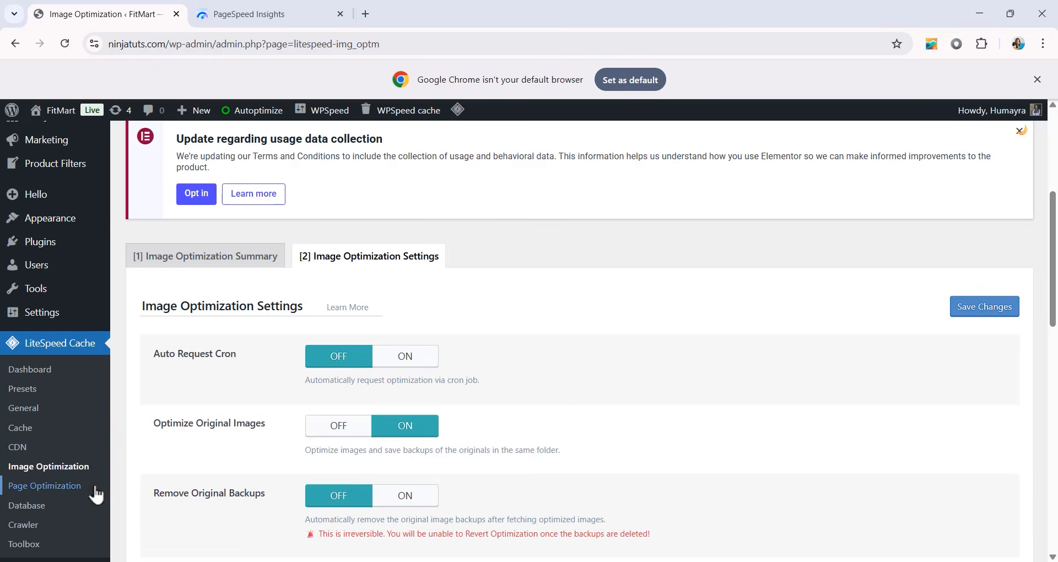
In the page optimization CSS settings, turn on CSS Minify, turn off CSS Combine External and Inline, set Font Display Optimization to Swap, and save.
click(62, 486)
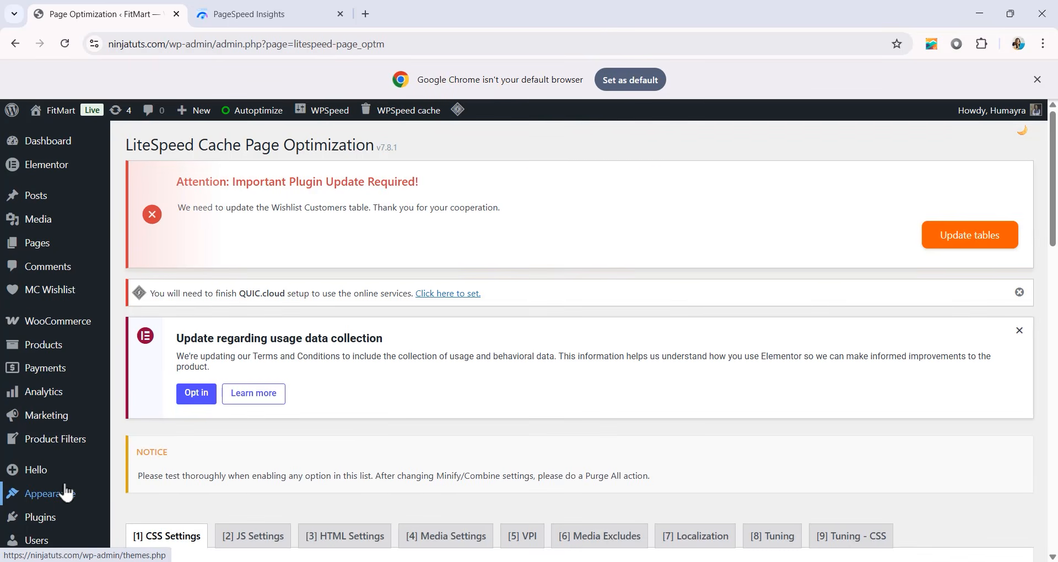
scroll(232, 472, down, 5)
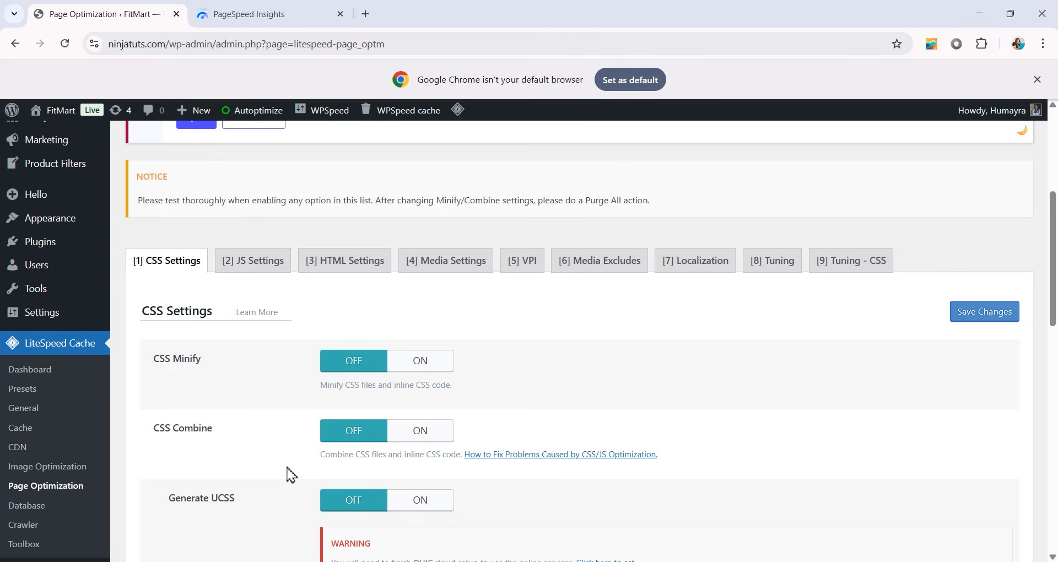
click(422, 363)
scroll(414, 370, down, 5)
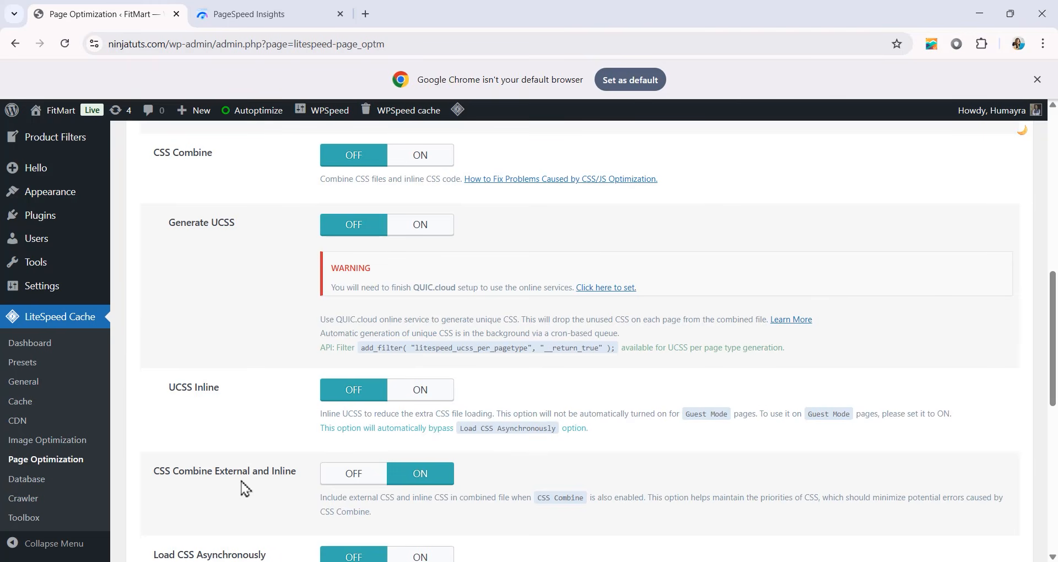
click(344, 476)
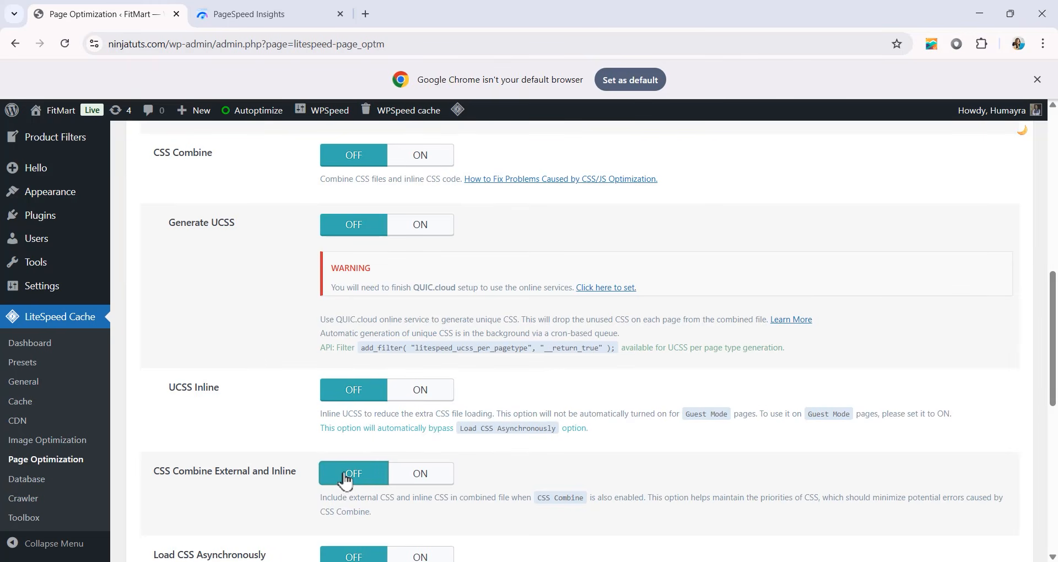
scroll(417, 423, down, 10)
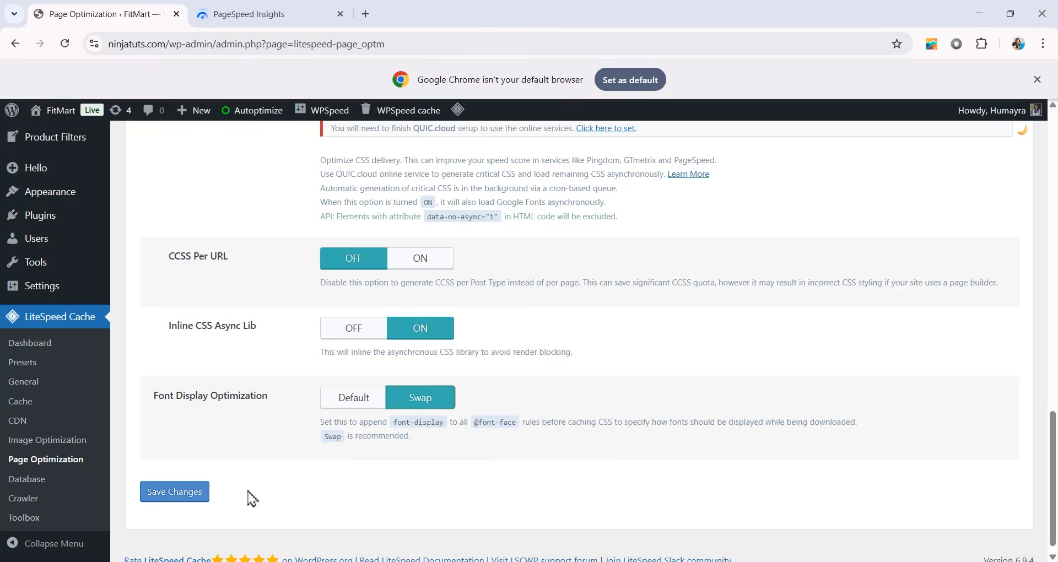
click(196, 496)
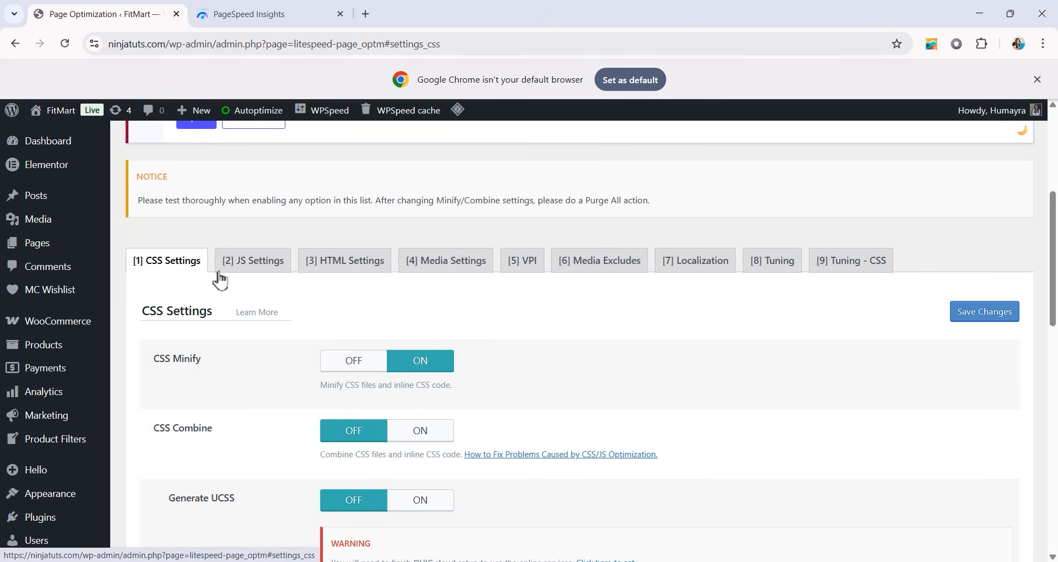
In the JS settings, turn on JS Minify, turn off JS Combine External and Inline, set Load JS Deferred to Deferred, and save.
click(244, 272)
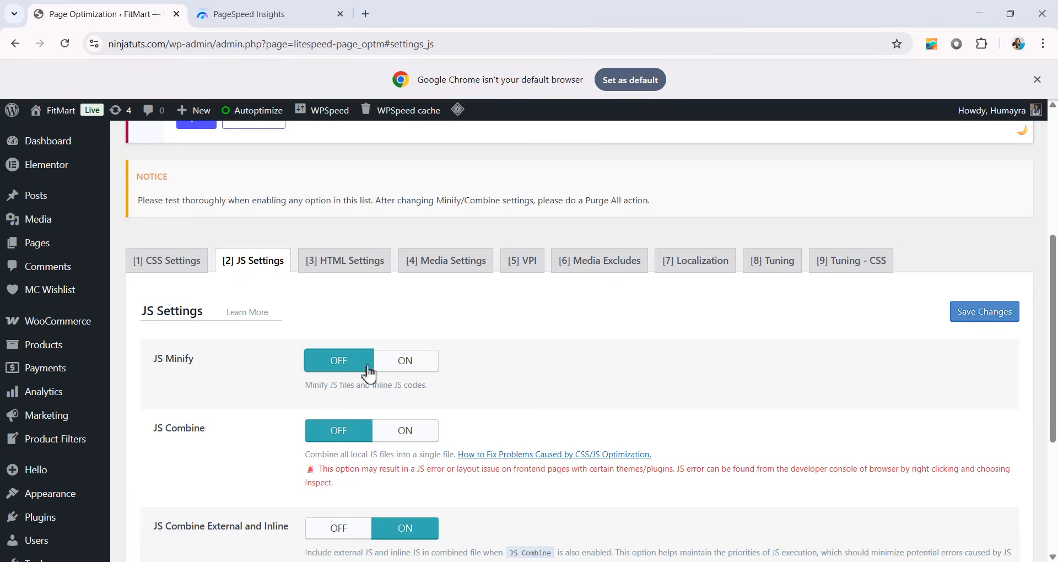
click(402, 361)
scroll(314, 406, down, 1)
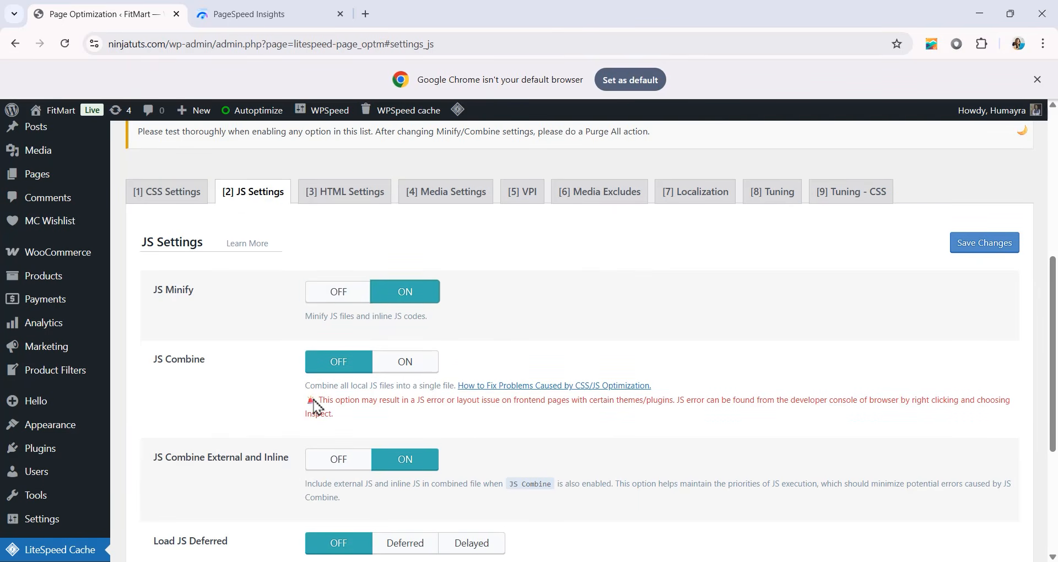
click(324, 467)
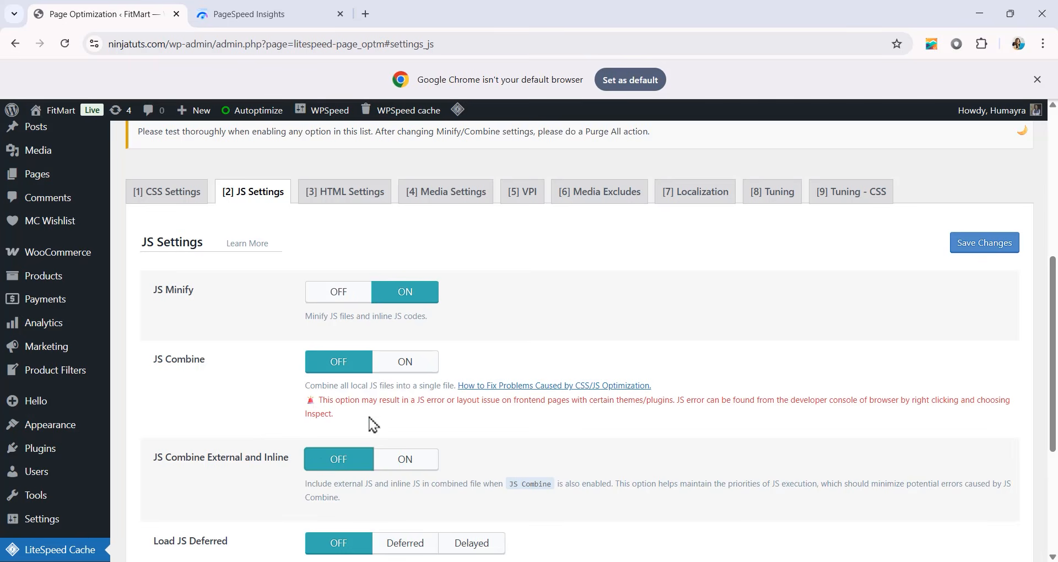
scroll(373, 424, down, 1)
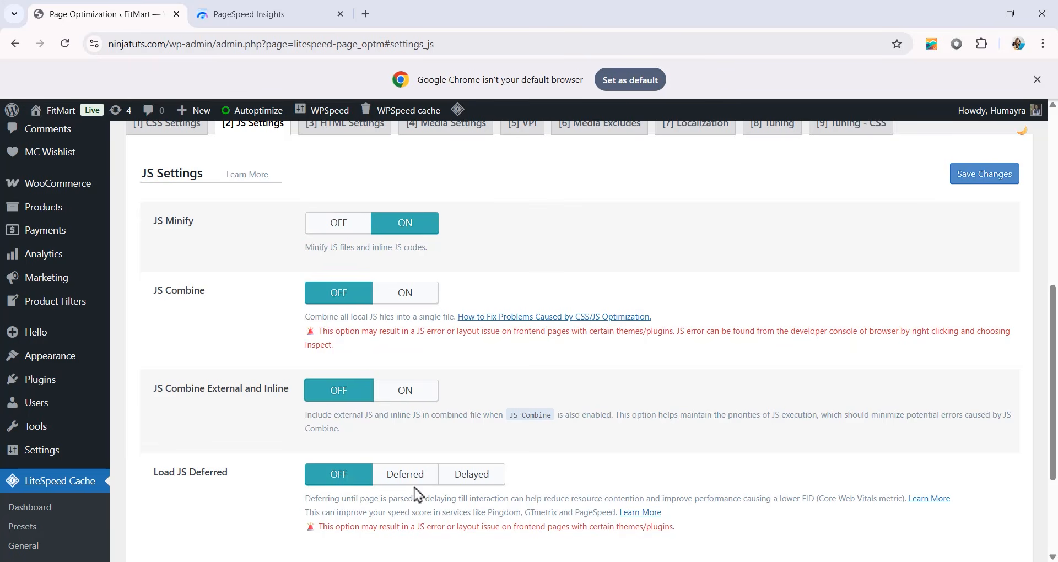
click(395, 483)
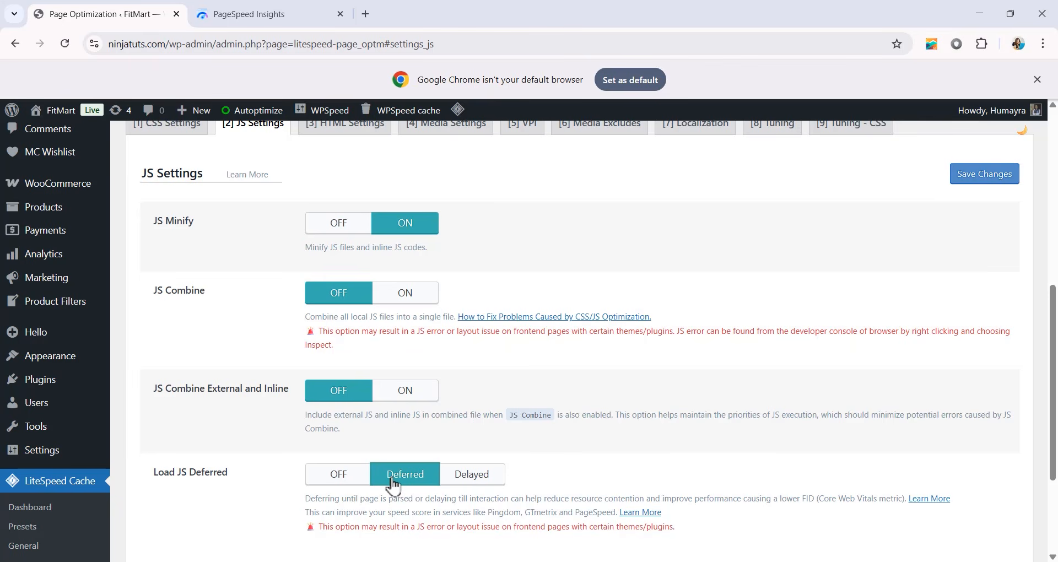
scroll(551, 419, down, 2)
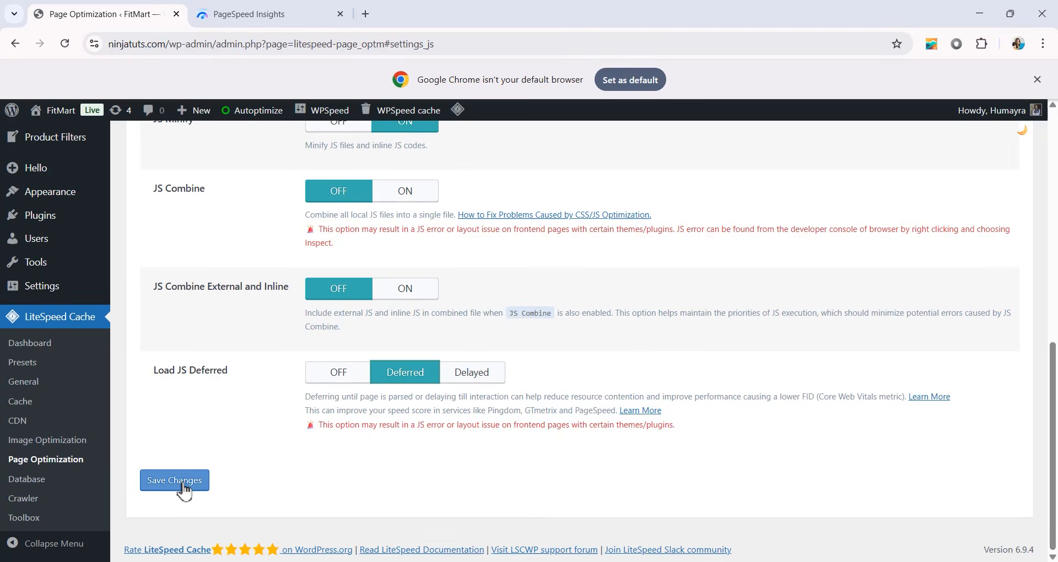
click(184, 485)
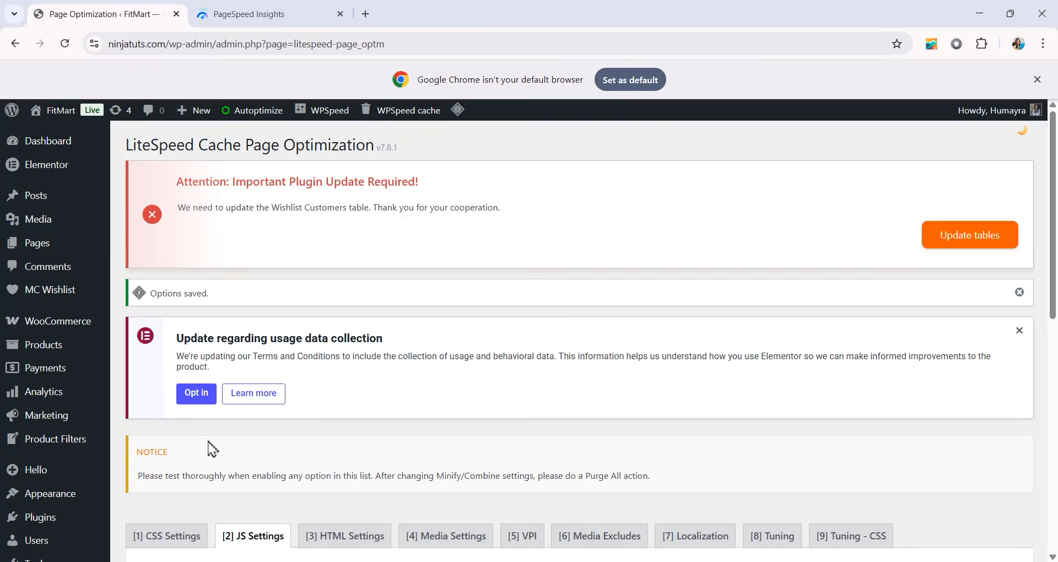
In the HTML page optimization settings, turn on HTML Minify and DNS Prefetch Control.
click(336, 543)
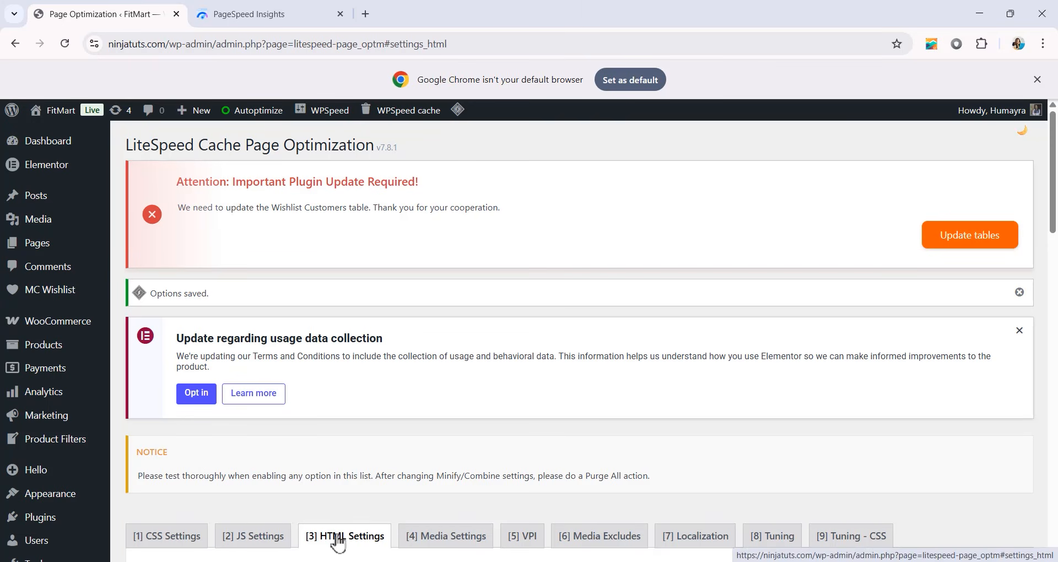
scroll(373, 449, down, 4)
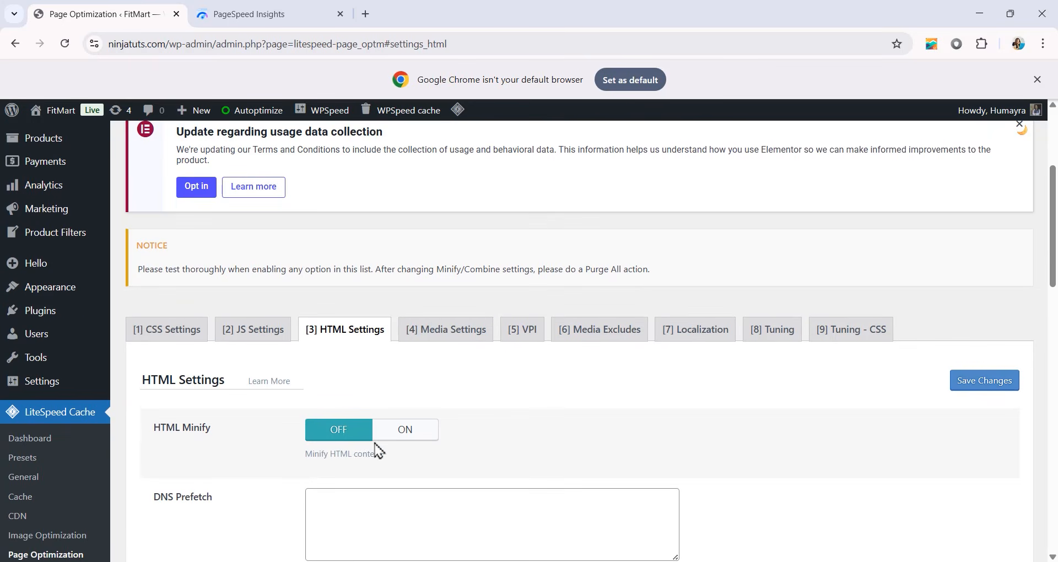
scroll(373, 449, down, 3)
click(394, 302)
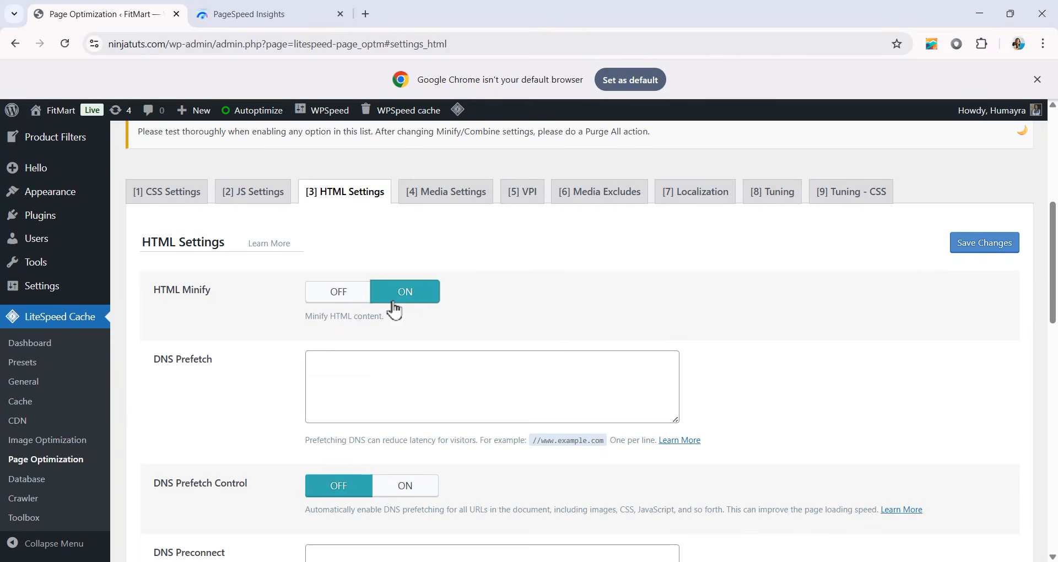
scroll(378, 342, down, 3)
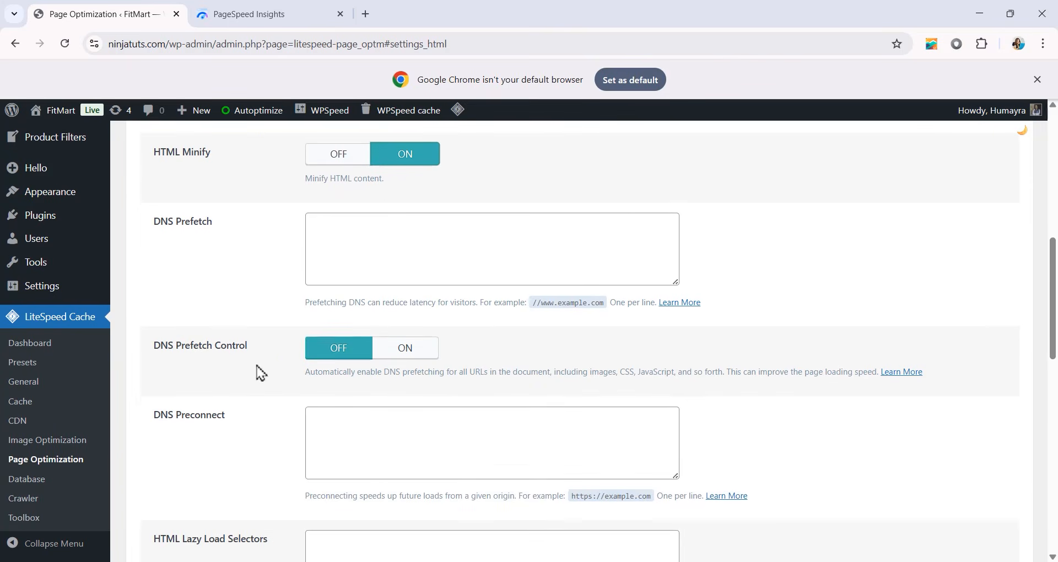
click(402, 353)
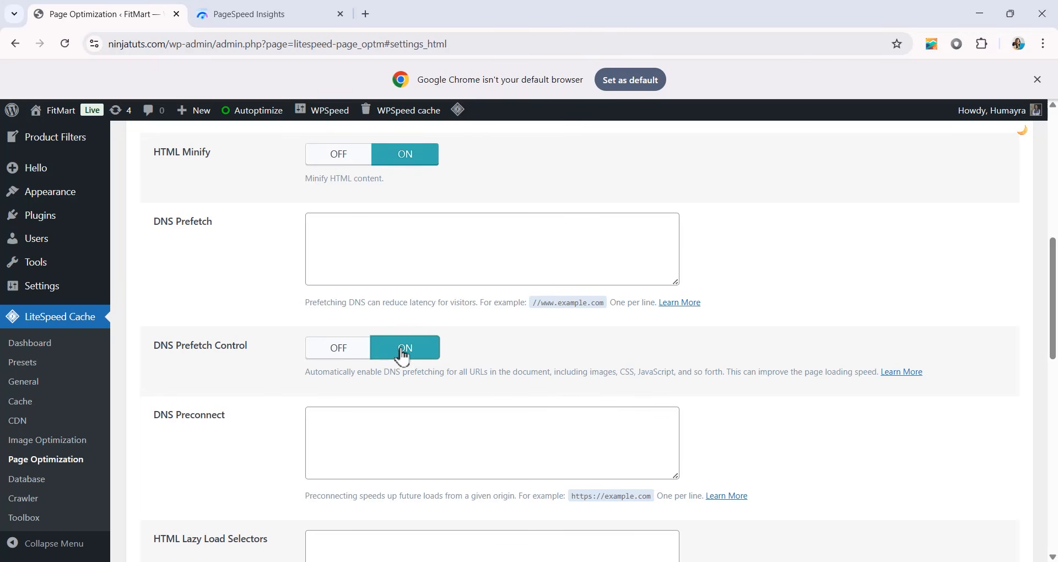
Turn on Remove Query Strings, Remove WordPress Emoji and Remove Noscript Tags, and save the HTML settings.
scroll(558, 367, down, 4)
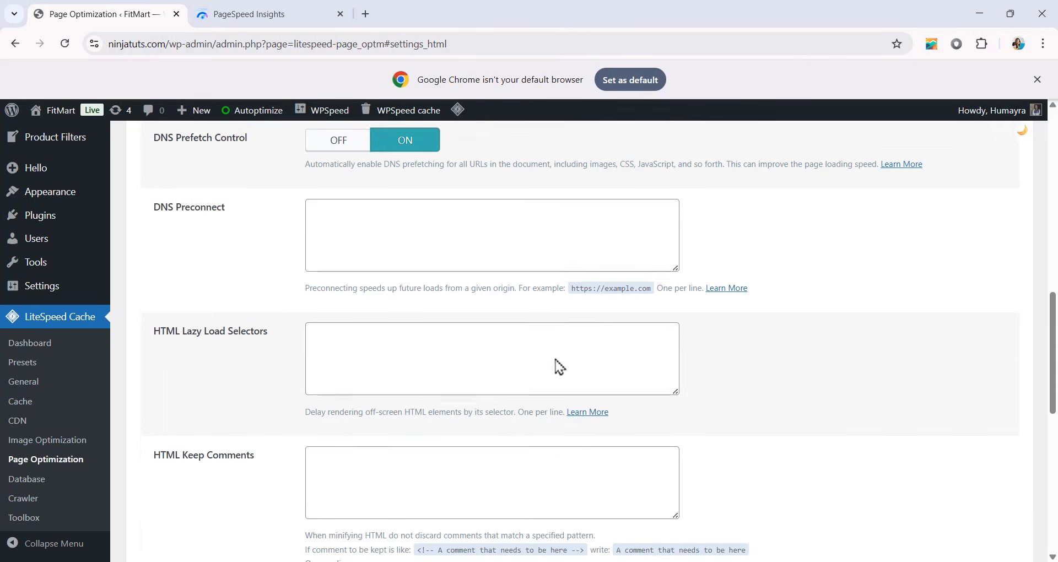
scroll(557, 363, down, 7)
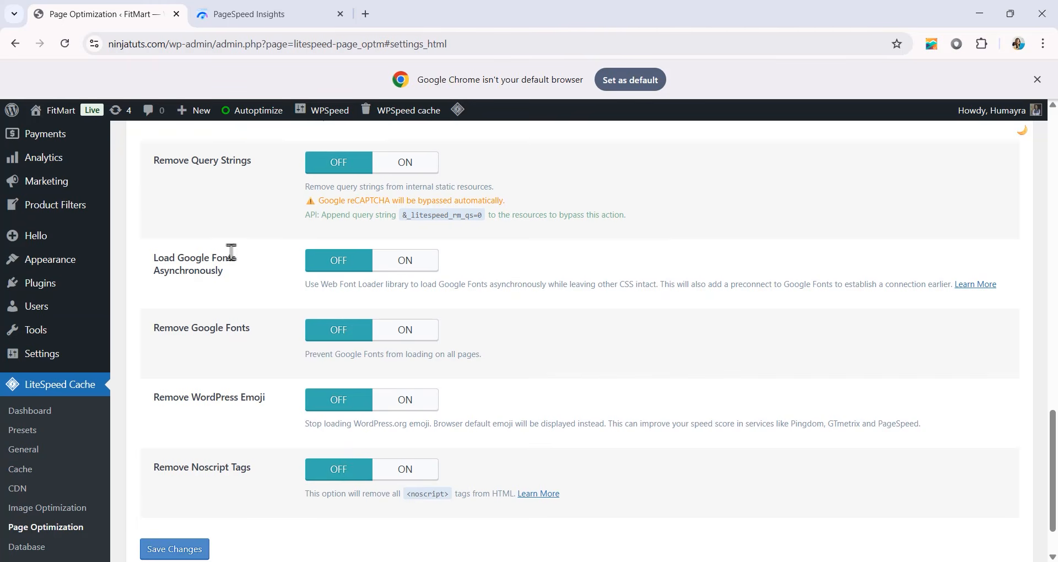
click(390, 173)
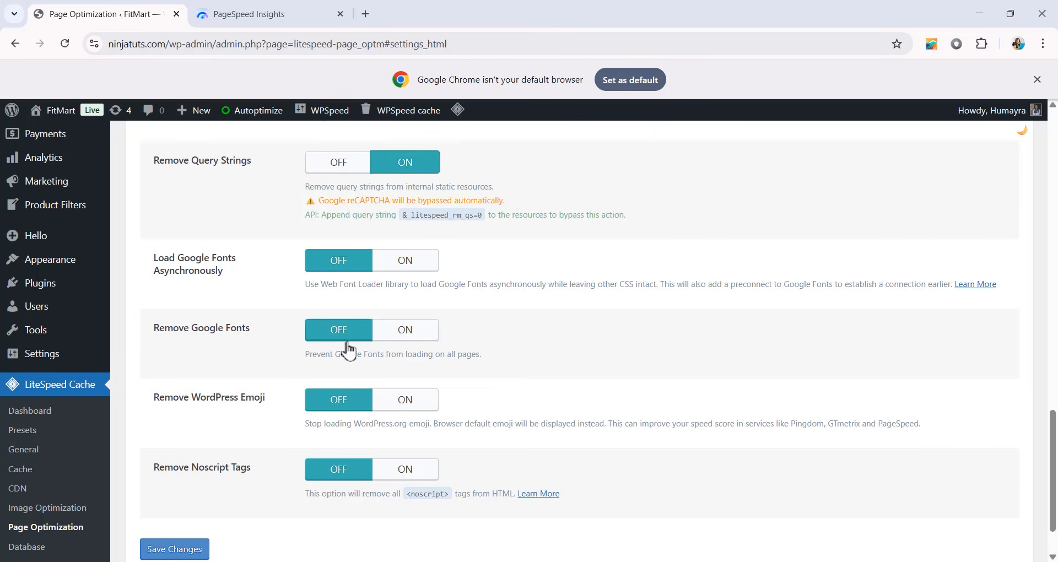
click(387, 408)
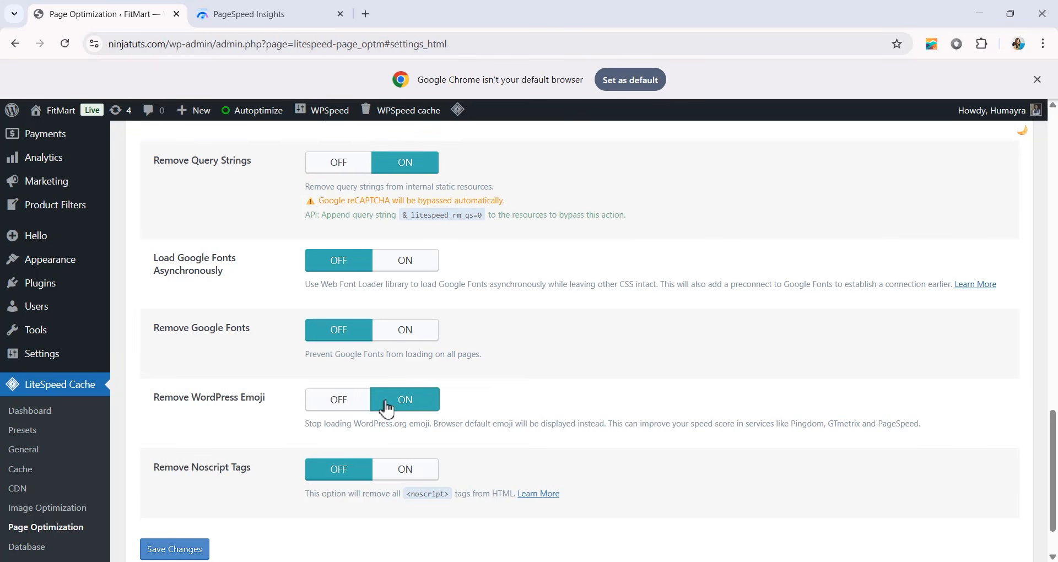
click(398, 475)
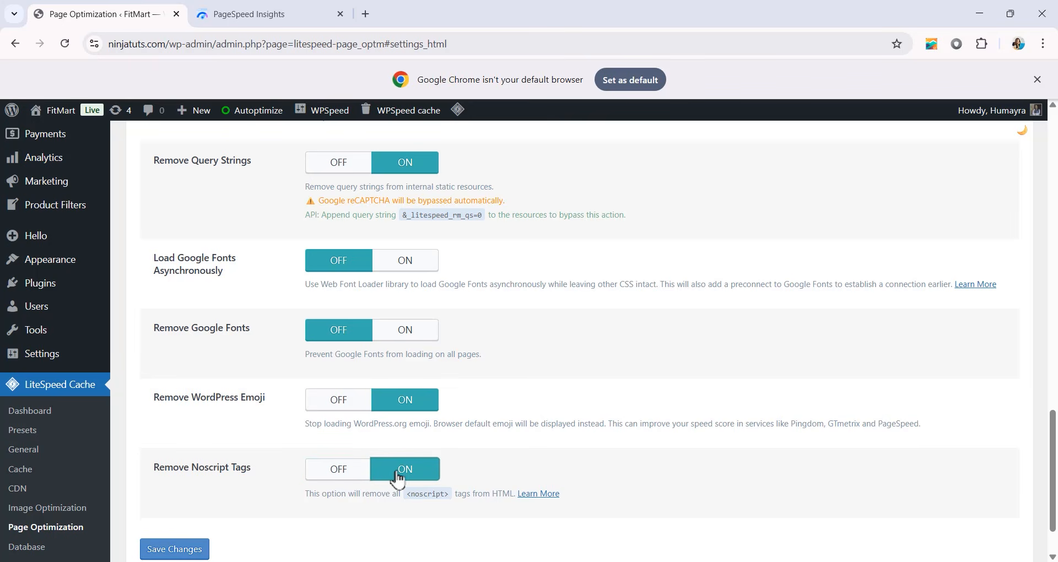
click(197, 555)
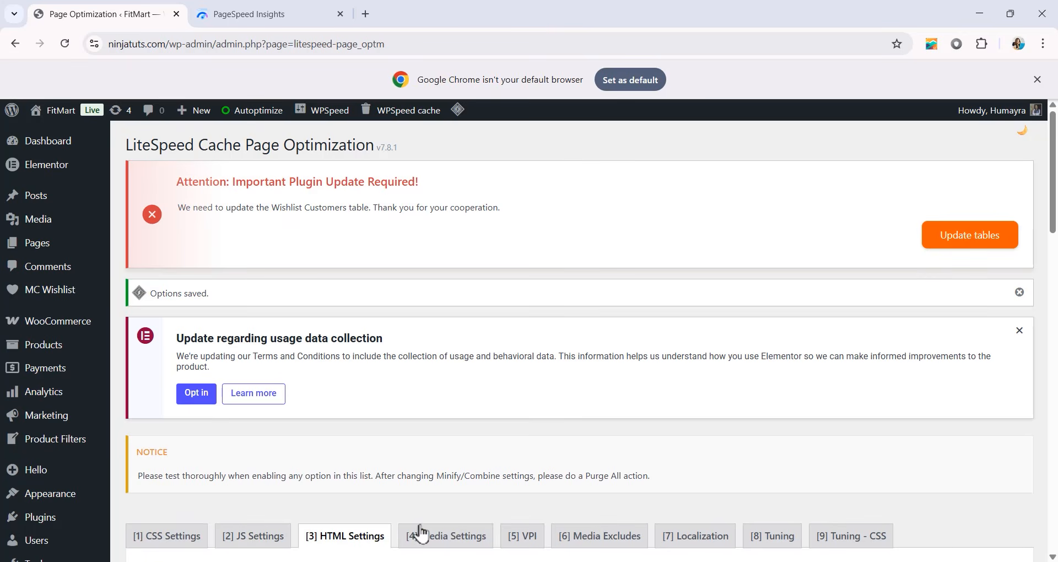
In the page optimization media settings, turn on Lazy Load Images and save the changes.
click(429, 538)
scroll(386, 463, down, 3)
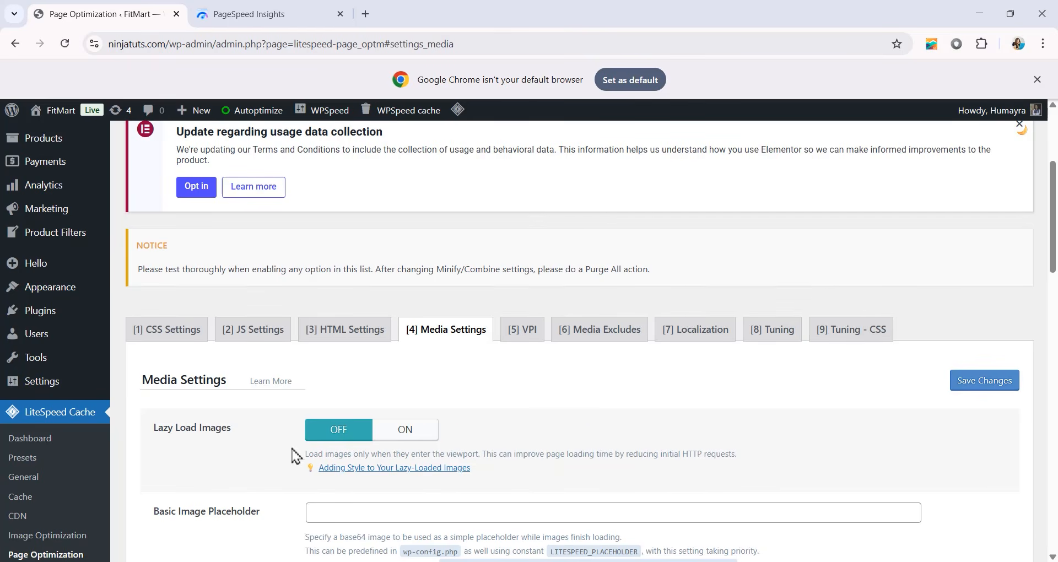
click(395, 438)
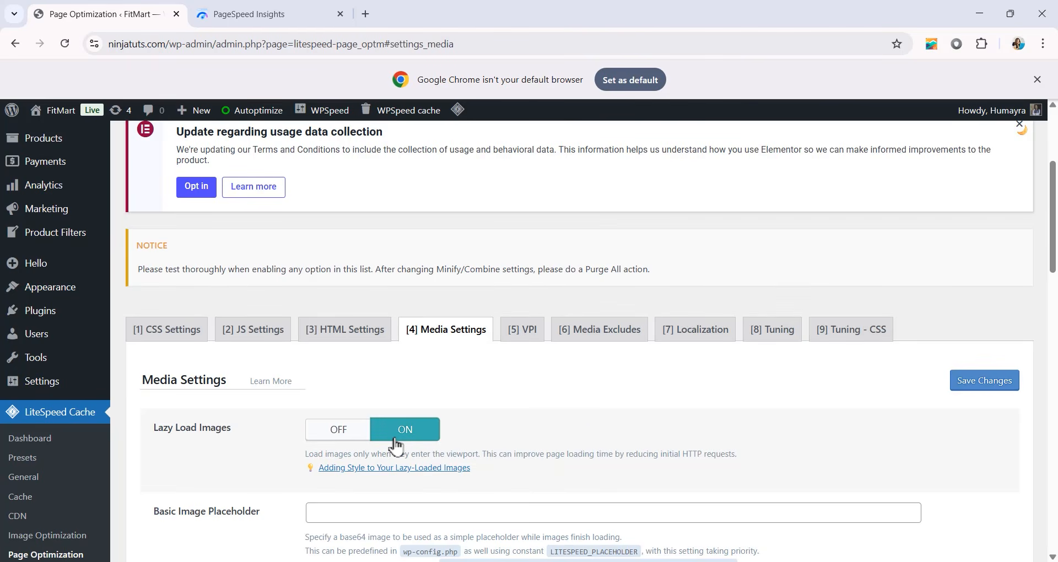
scroll(314, 439, down, 4)
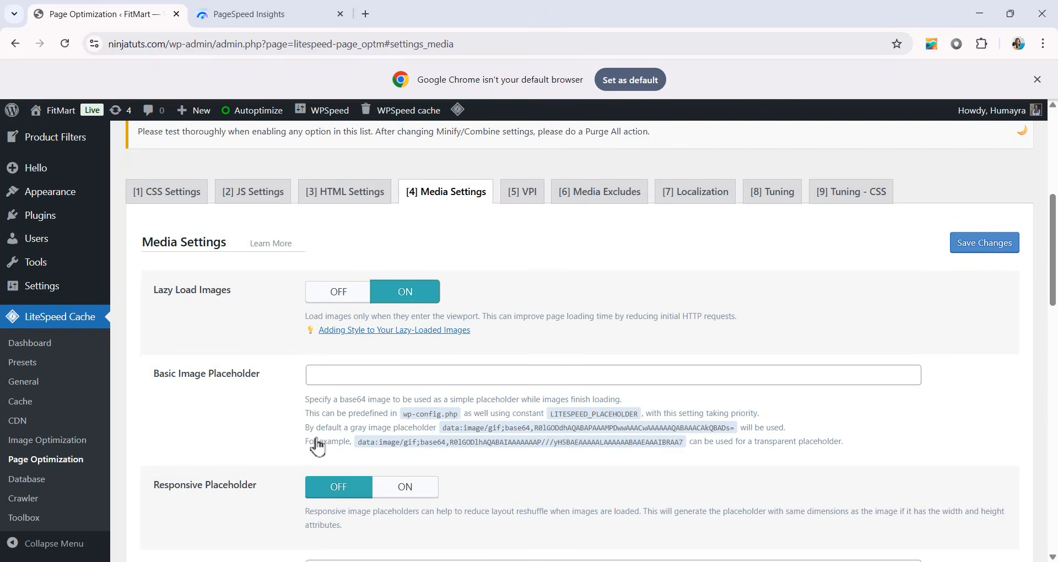
scroll(316, 438, down, 15)
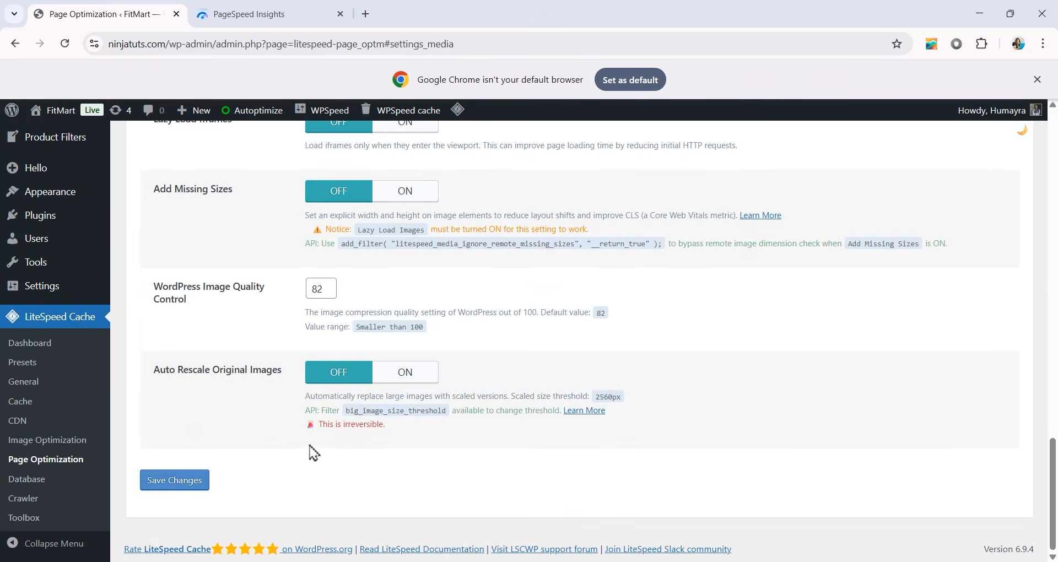
click(202, 481)
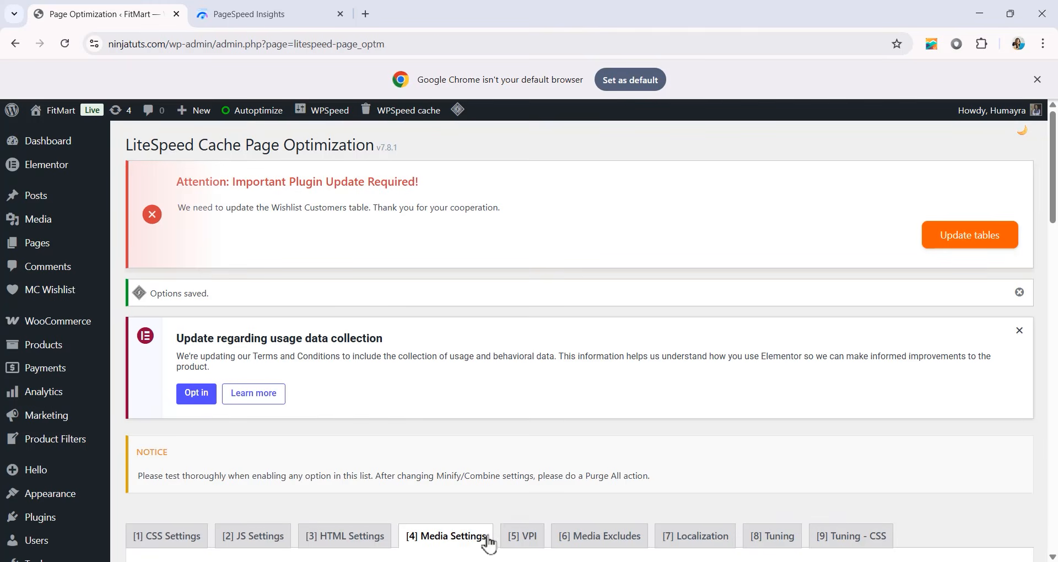
In the VPI settings, turn on Viewport Images and save the changes.
click(515, 543)
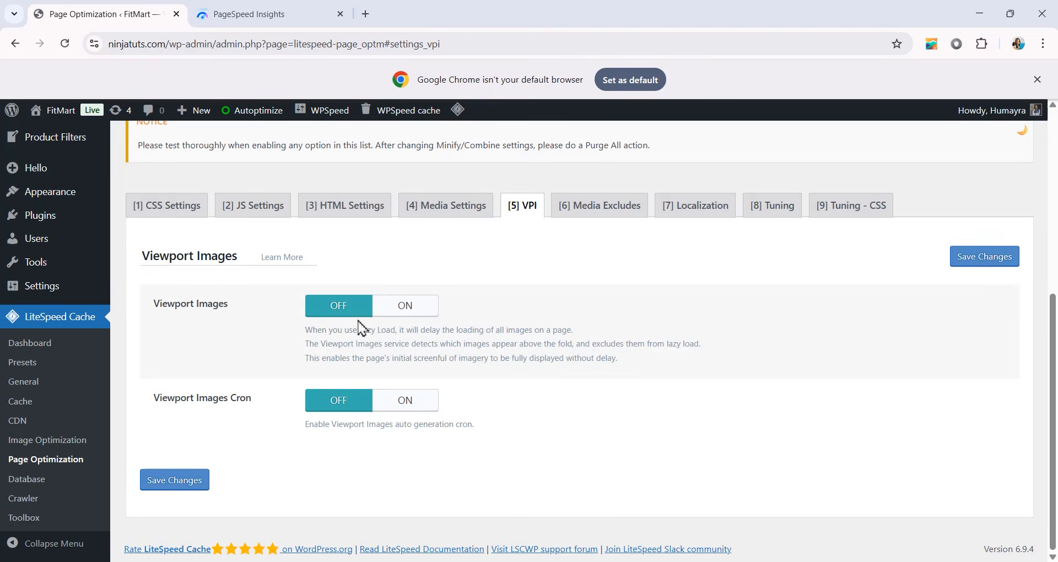
click(399, 316)
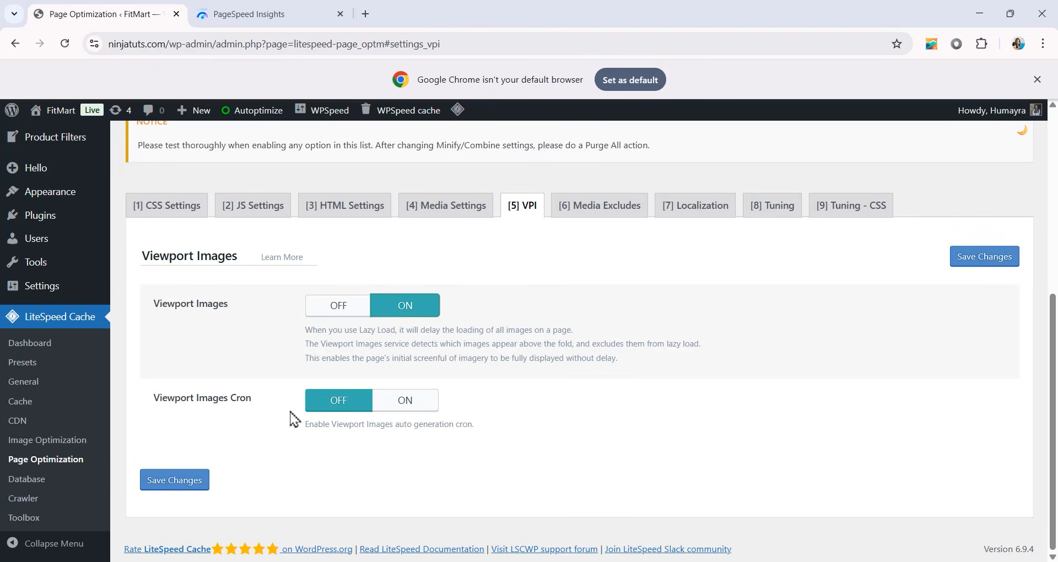
click(186, 486)
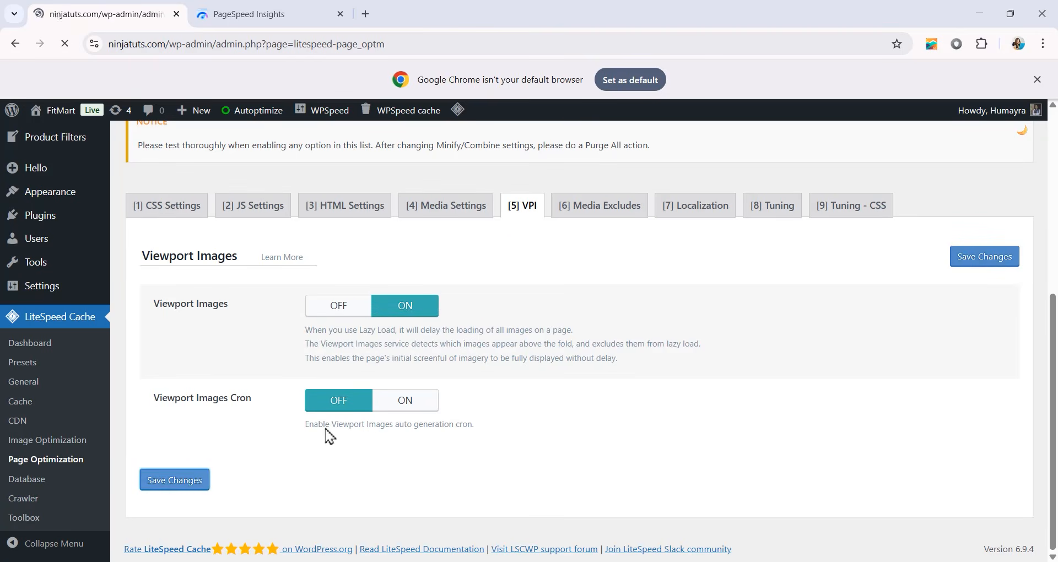
In the localization settings, turn on Gravatar Cache and Gravatar Cache Cron, and save the changes.
scroll(506, 493, down, 1)
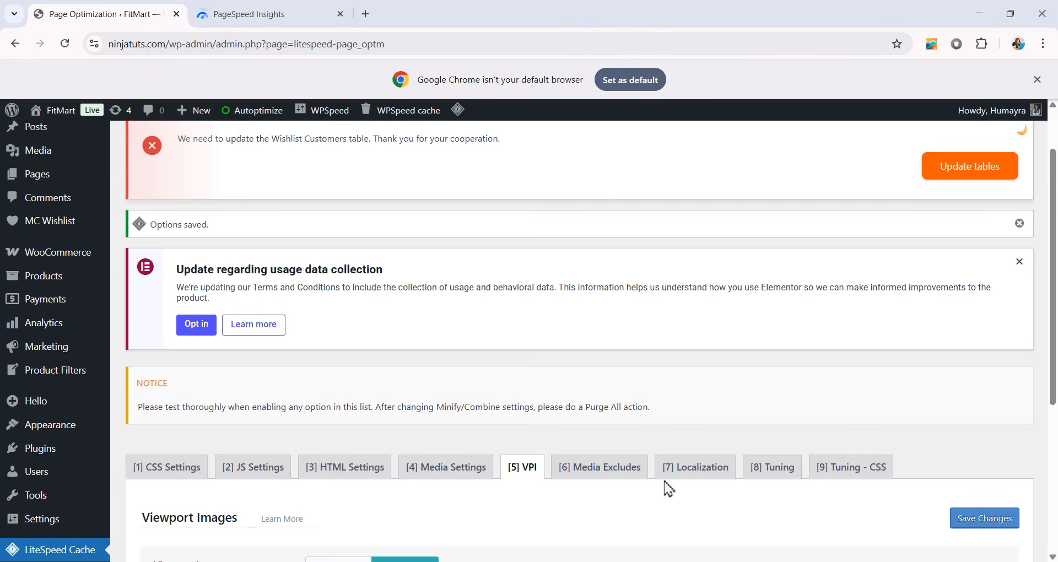
click(686, 475)
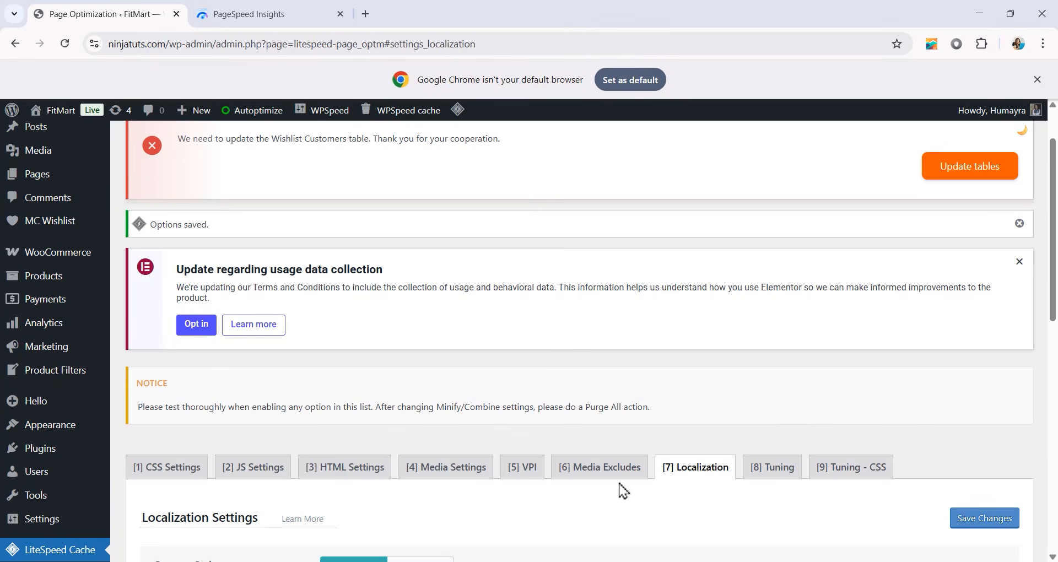
scroll(465, 477, down, 2)
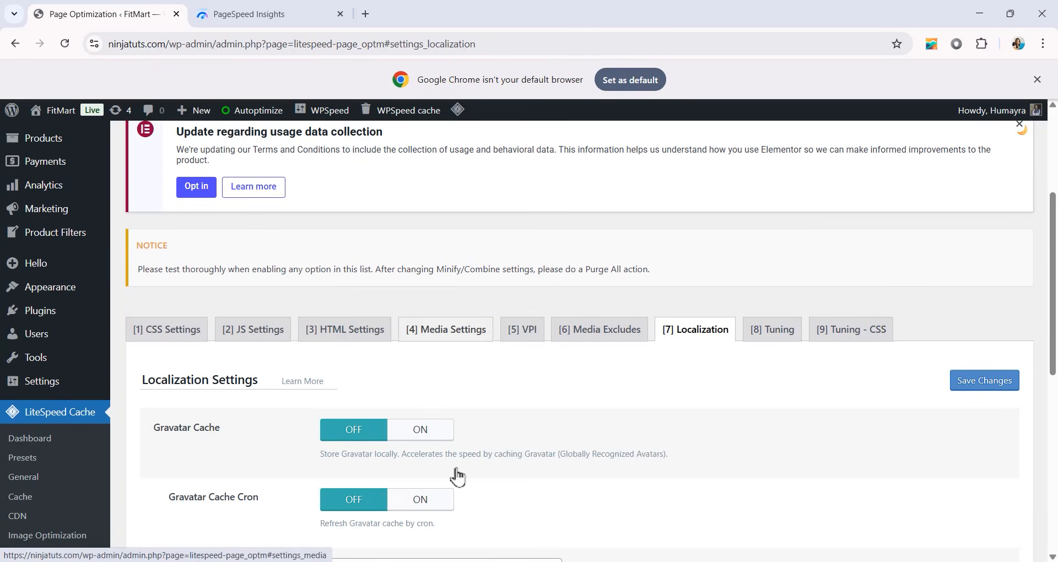
click(425, 438)
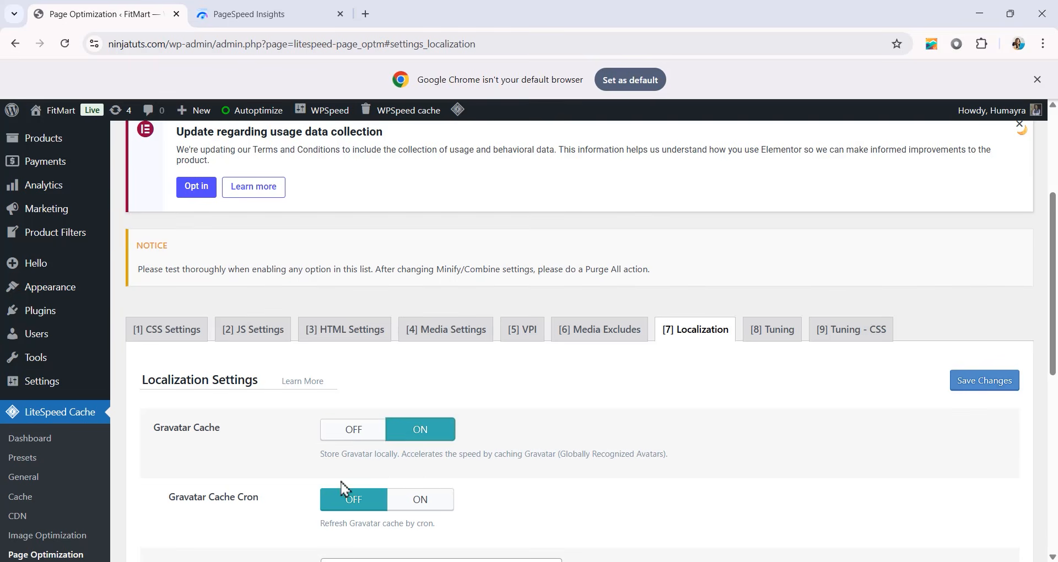
click(418, 499)
scroll(418, 454, down, 2)
scroll(407, 458, down, 5)
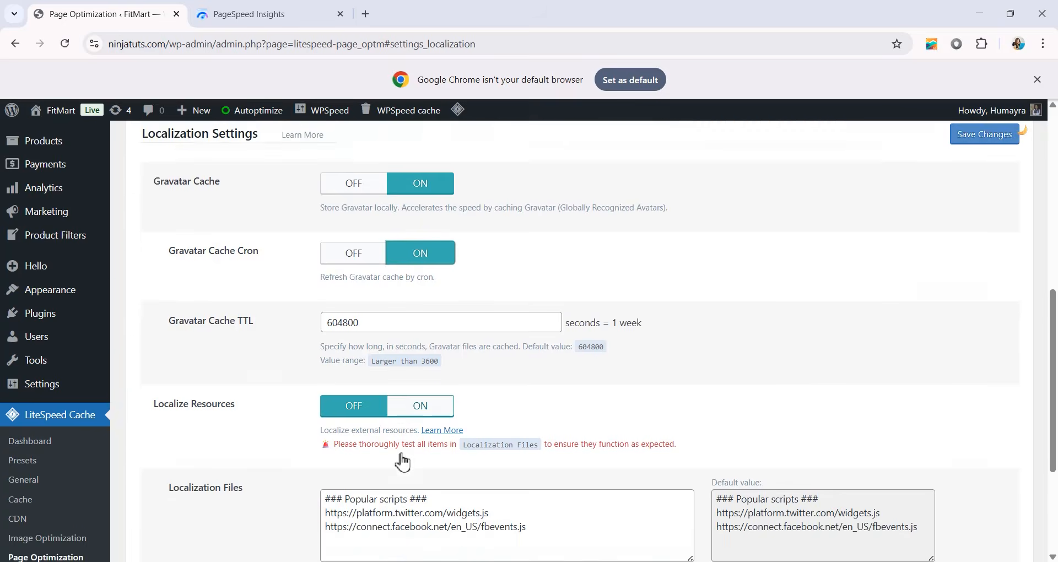
click(184, 485)
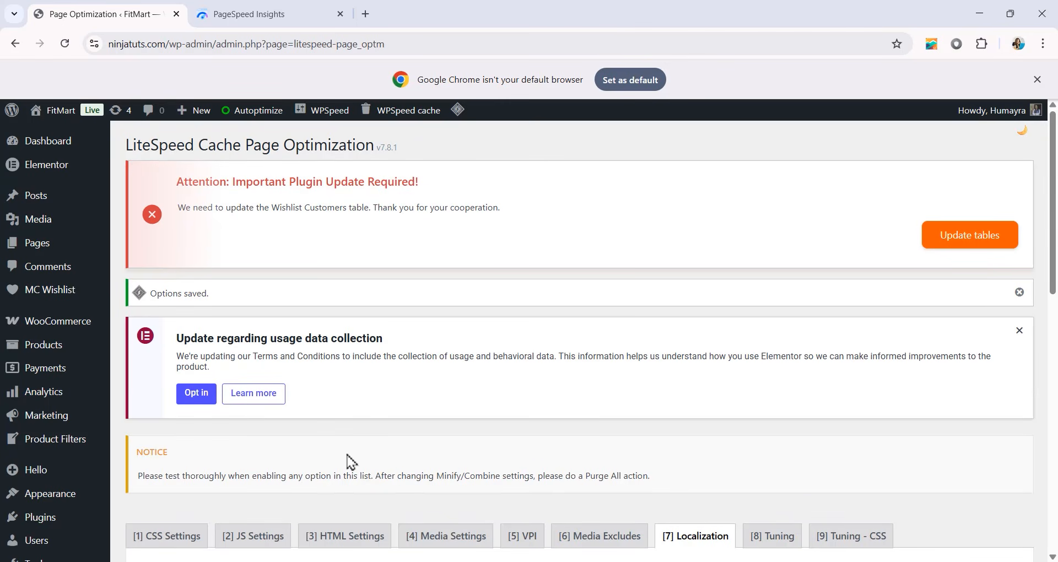
In Autoptimize's JavaScript options, enable Aggregate JS-files in place of deferring individual files, and save the changes without emptying the cache.
scroll(44, 485, down, 1)
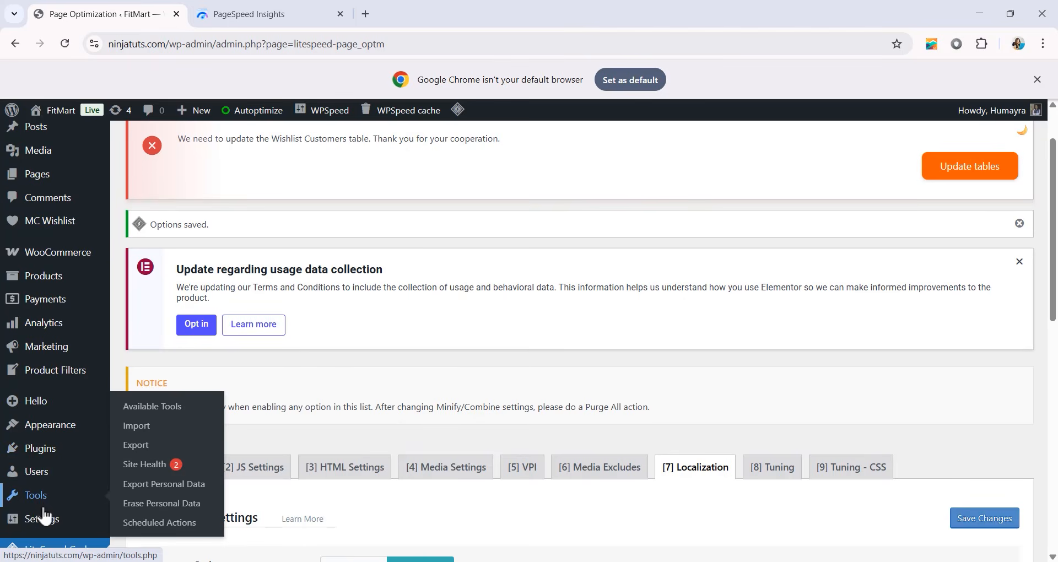
mouse_move(41, 524)
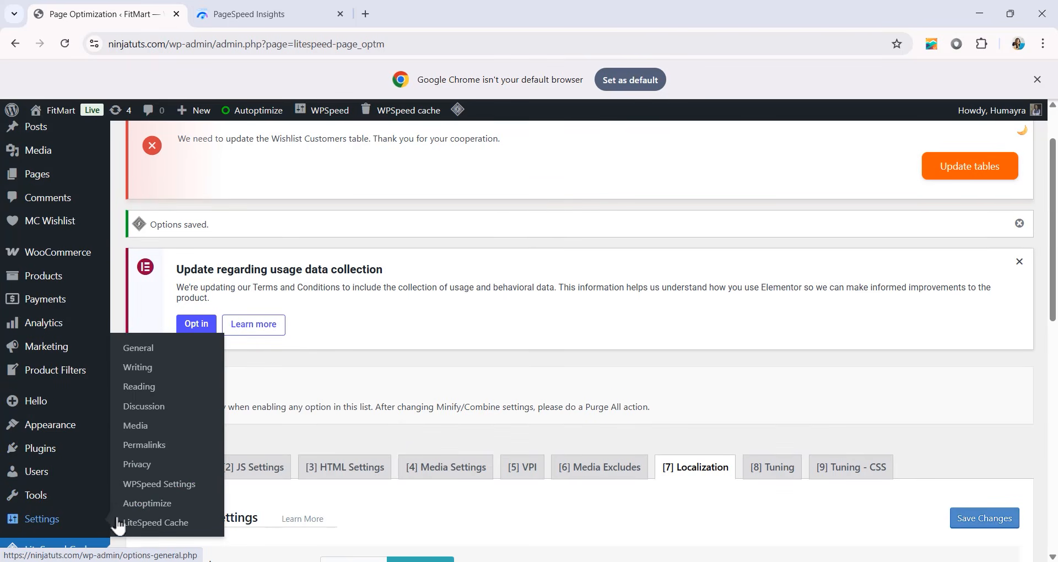
click(156, 511)
scroll(374, 433, down, 5)
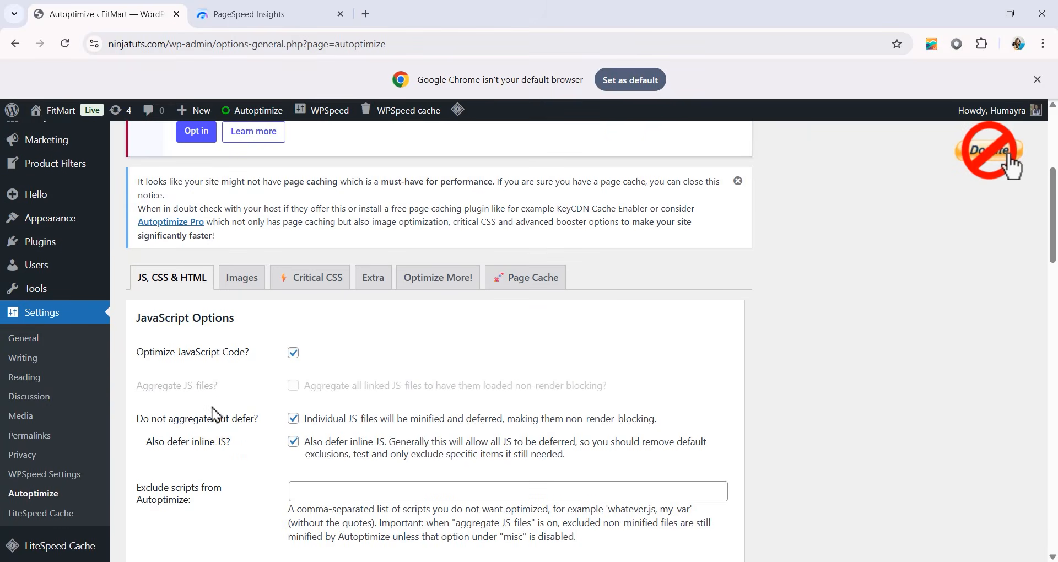
click(293, 385)
scroll(208, 457, down, 7)
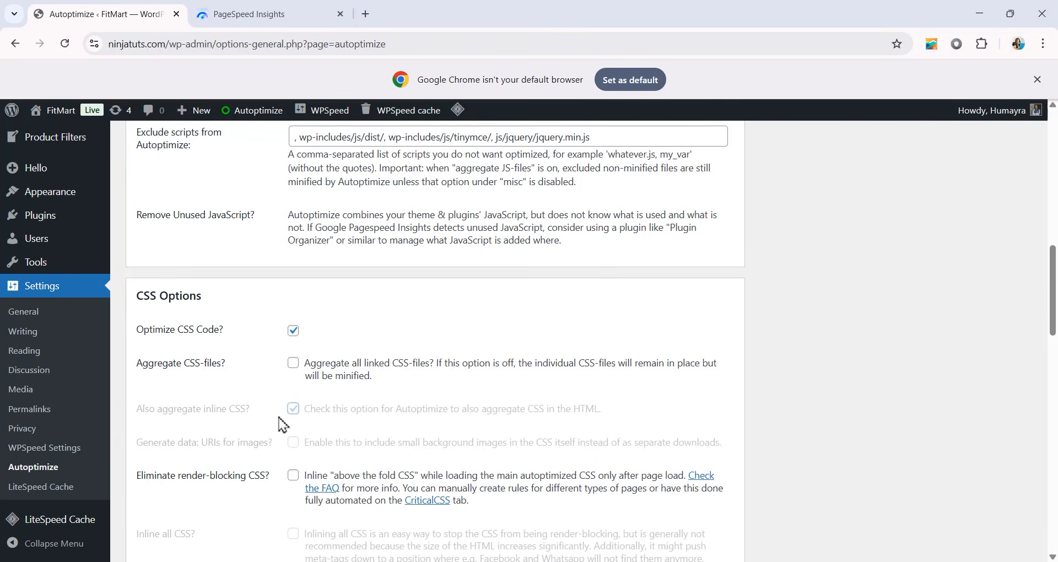
scroll(281, 426, down, 15)
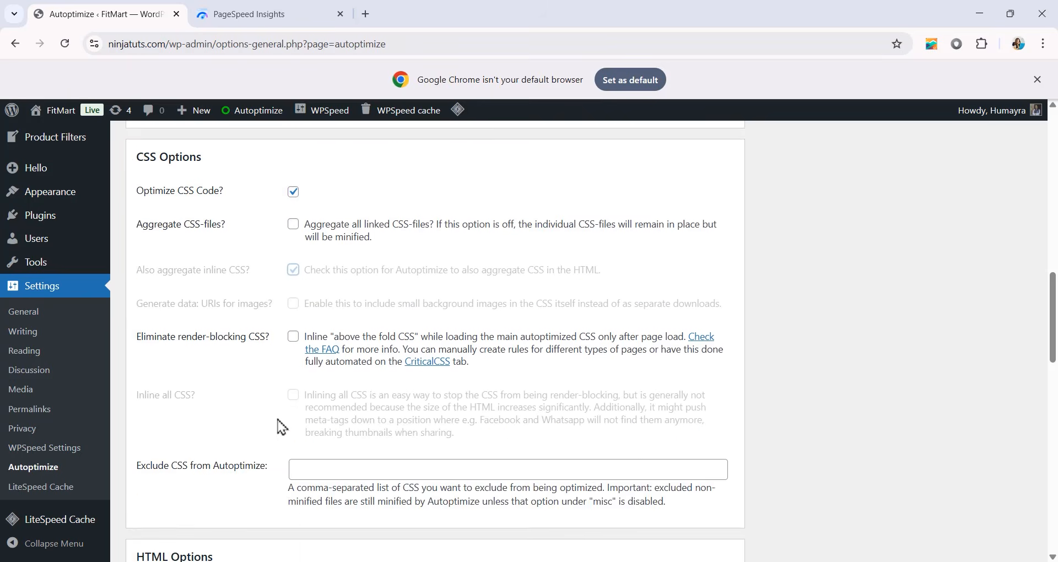
scroll(256, 493, down, 5)
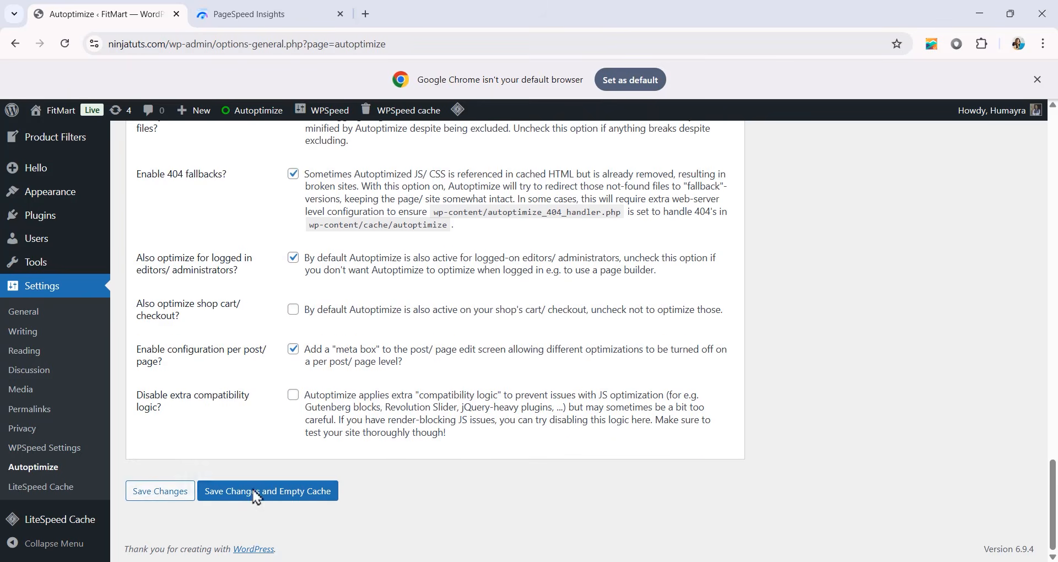
click(175, 500)
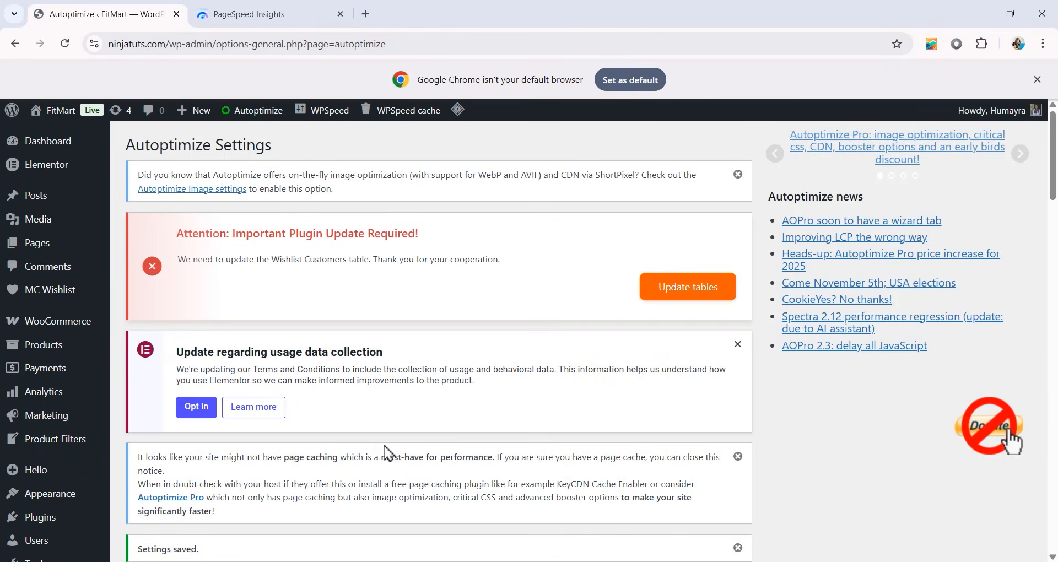
In Autoptimize's extra optimizations, set Google Fonts to combine and link deferred in head, and save the changes.
scroll(388, 453, down, 7)
mouse_move(52, 524)
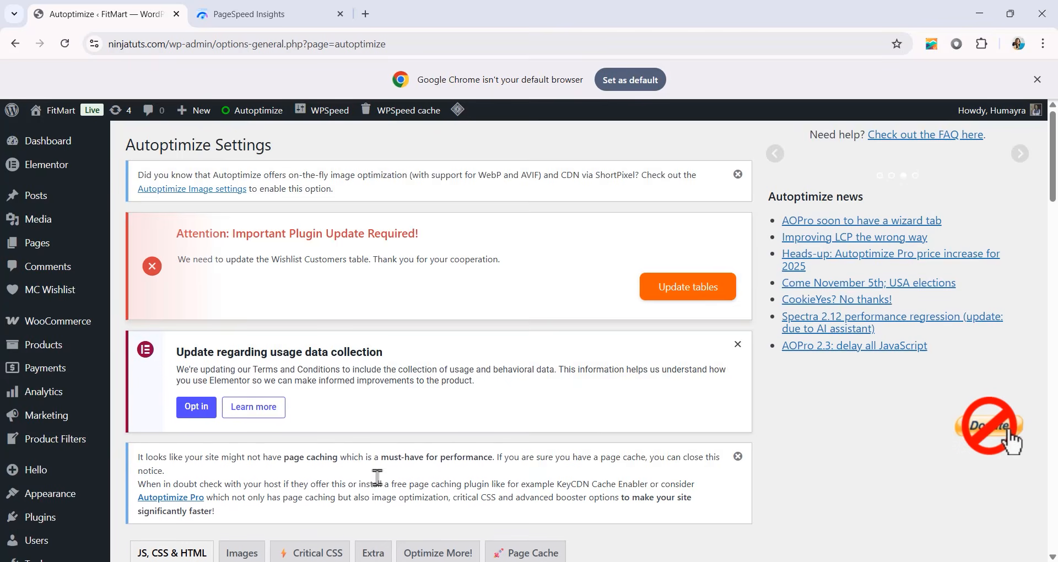
scroll(377, 477, down, 4)
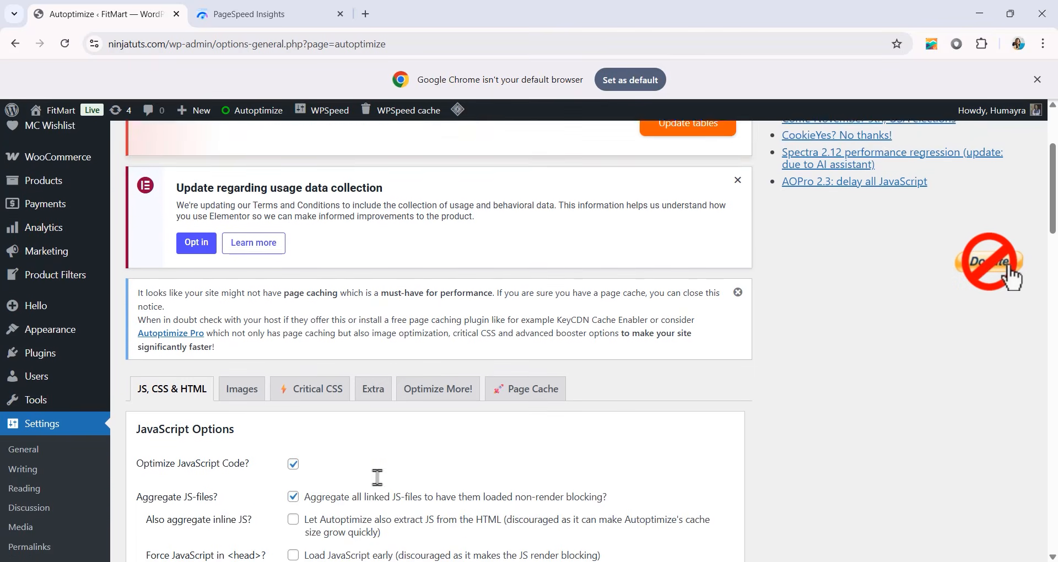
click(373, 350)
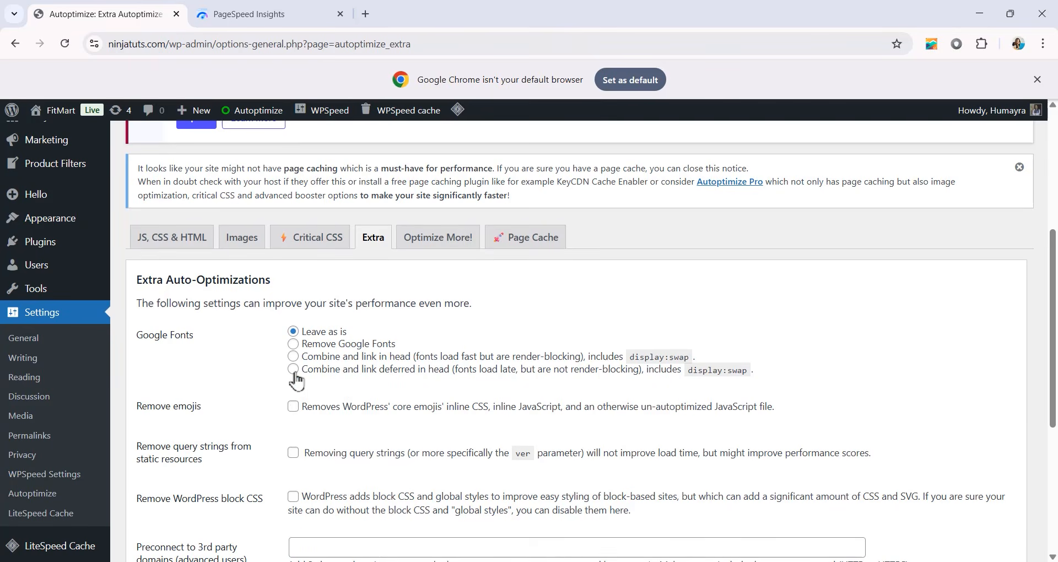
click(292, 369)
scroll(293, 382, down, 5)
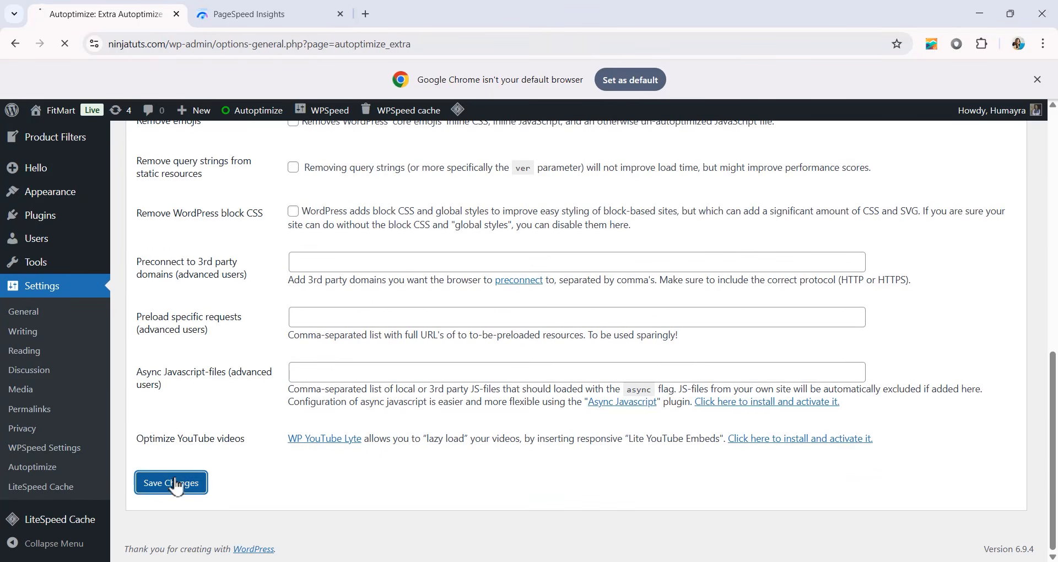
click(187, 482)
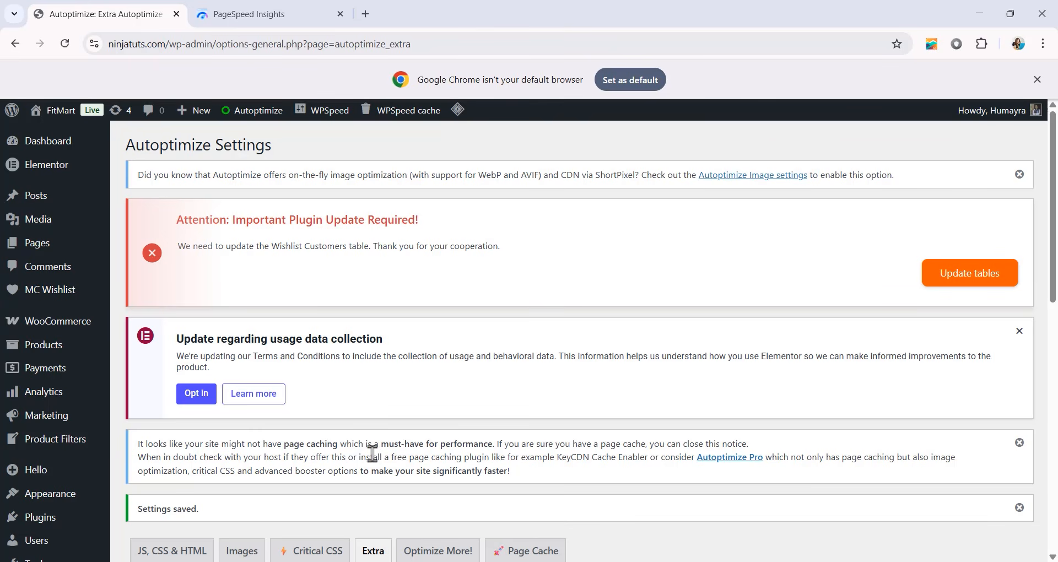
In LiteSpeed Cache's browser cache settings, turn on Browser Cache and save the changes.
scroll(368, 457, down, 6)
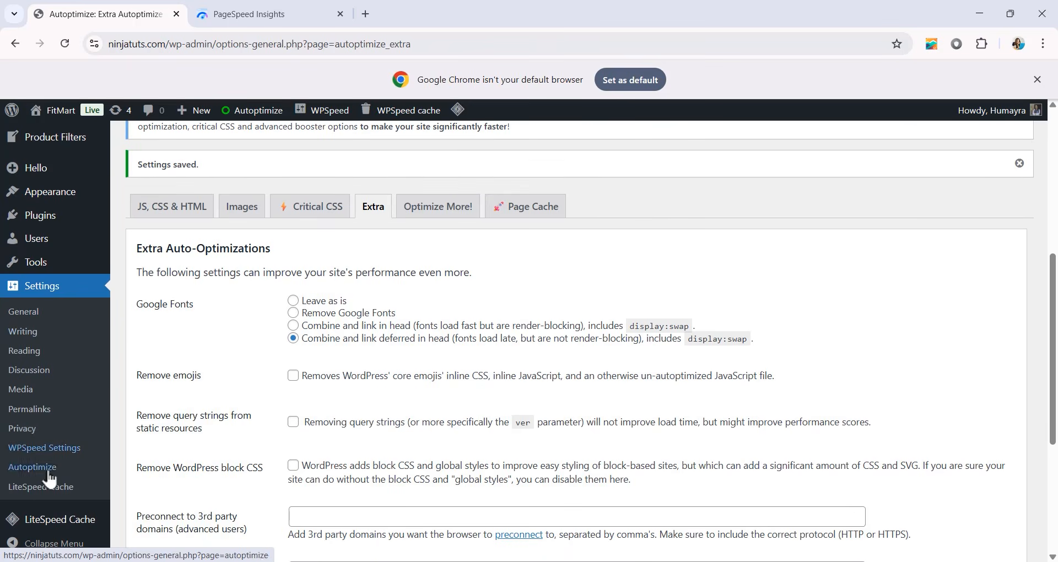
mouse_move(47, 525)
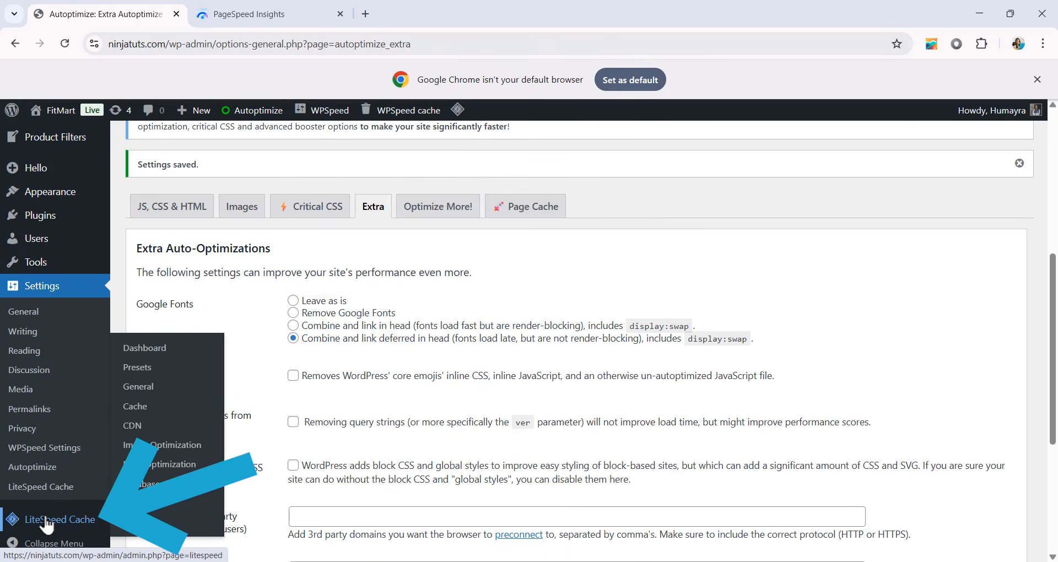
click(47, 525)
click(23, 497)
click(537, 425)
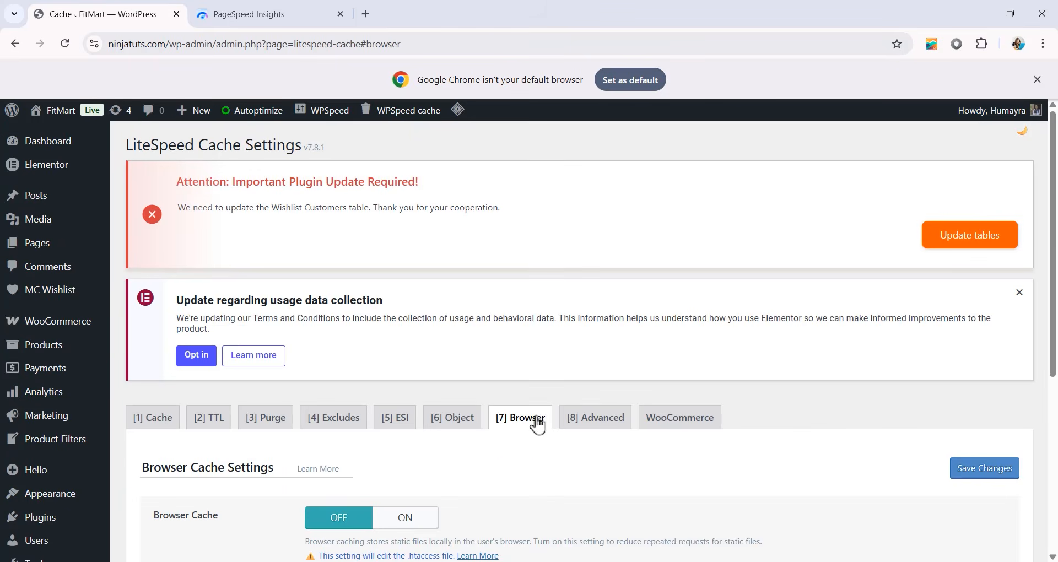
scroll(531, 424, down, 4)
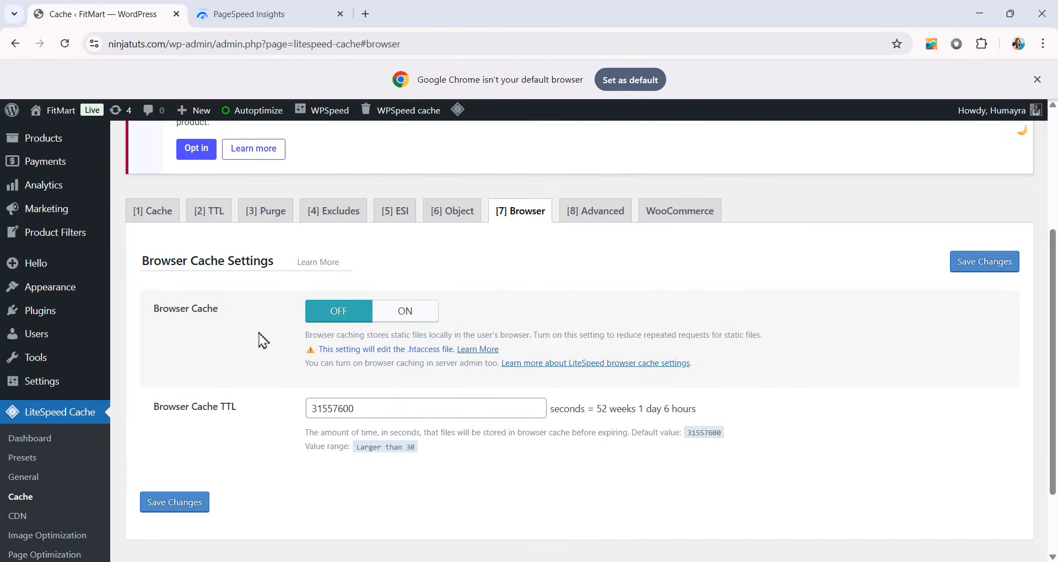
click(404, 317)
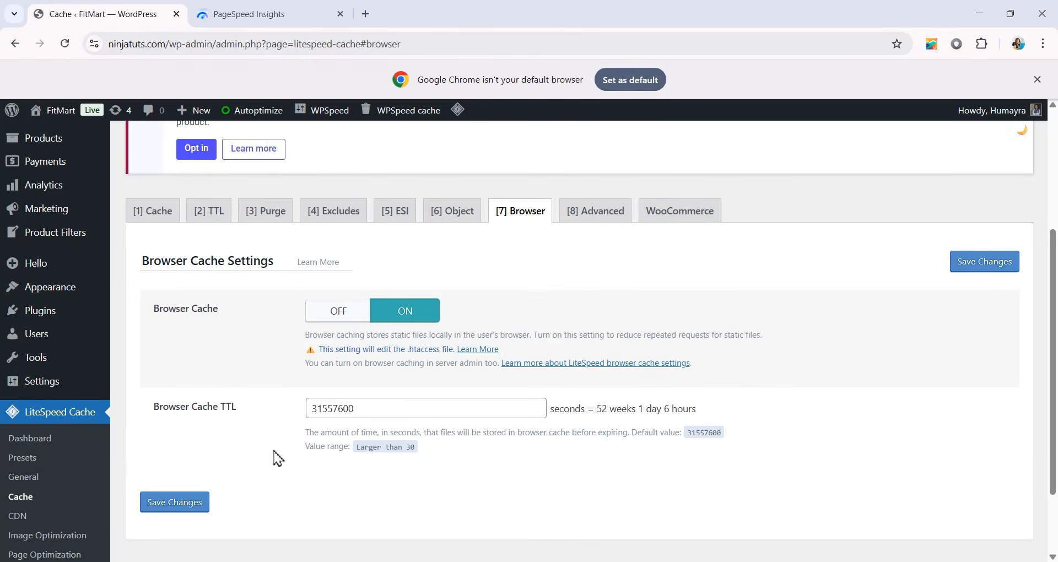
click(160, 515)
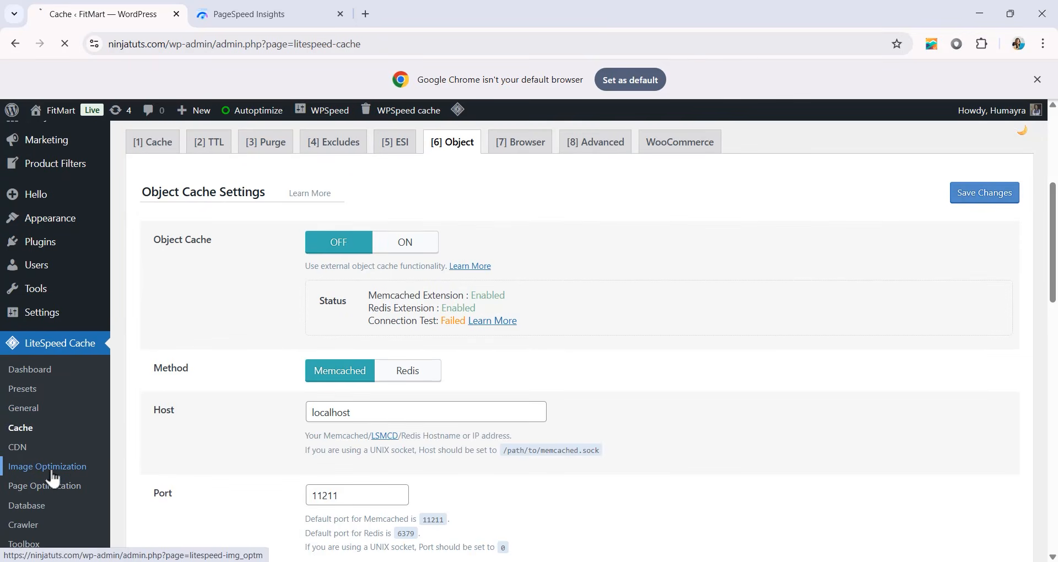
In LiteSpeed's image optimization settings, turn off Preserve EXIF/XMP data and save the changes.
click(50, 473)
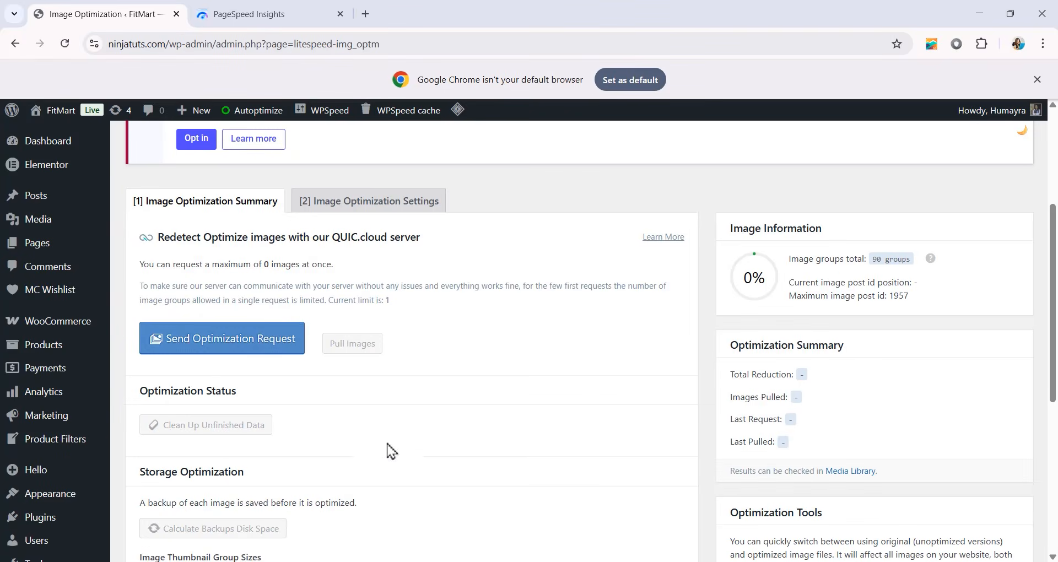
click(339, 218)
scroll(378, 310, down, 5)
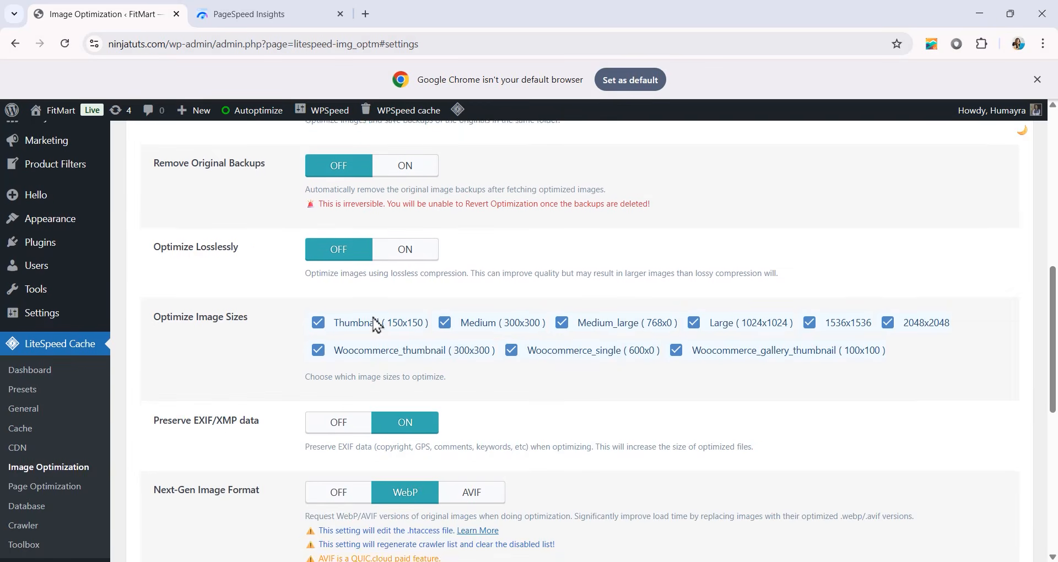
scroll(237, 338, down, 1)
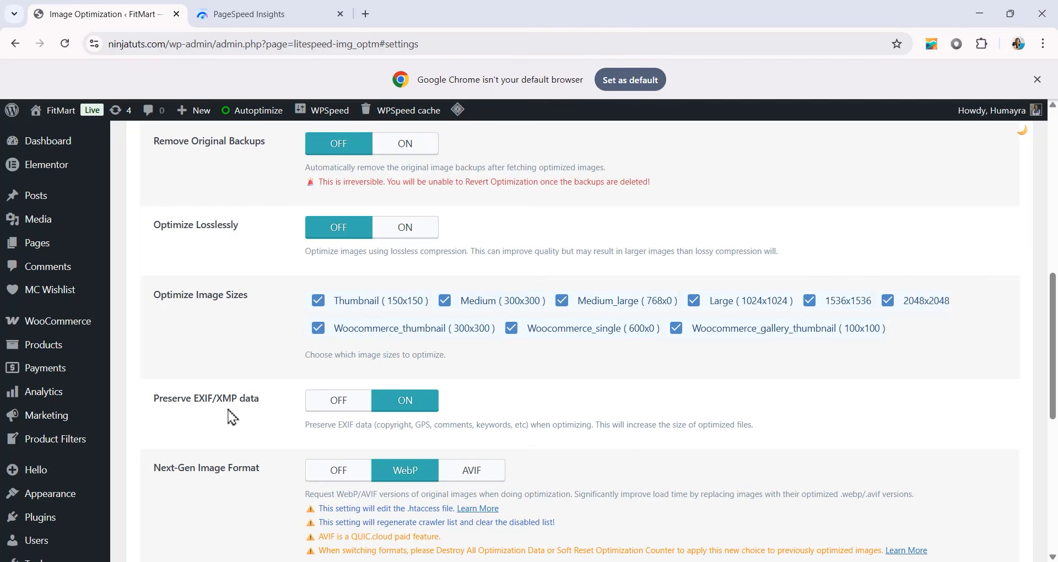
click(323, 408)
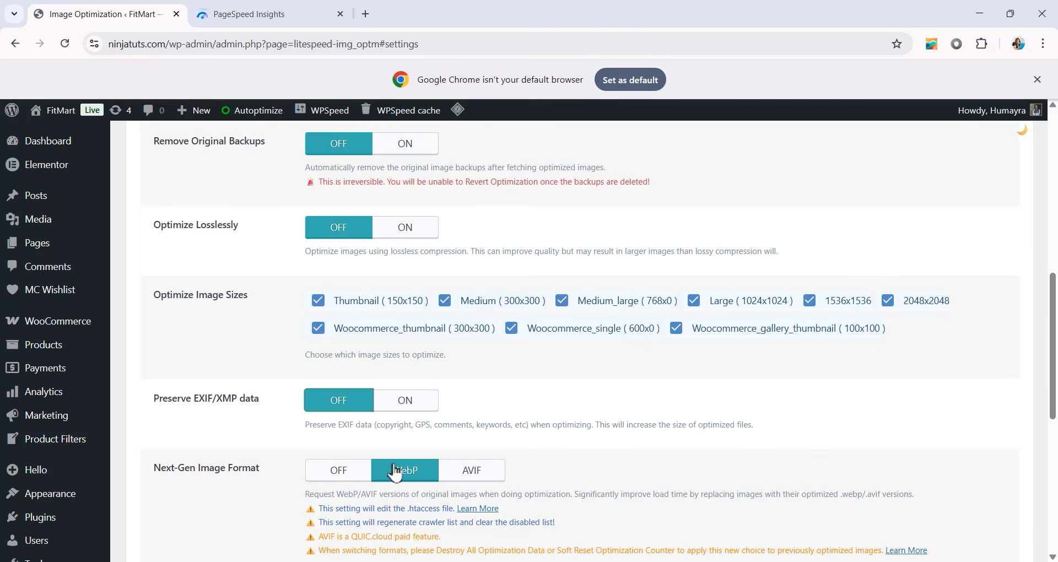
scroll(386, 421, down, 8)
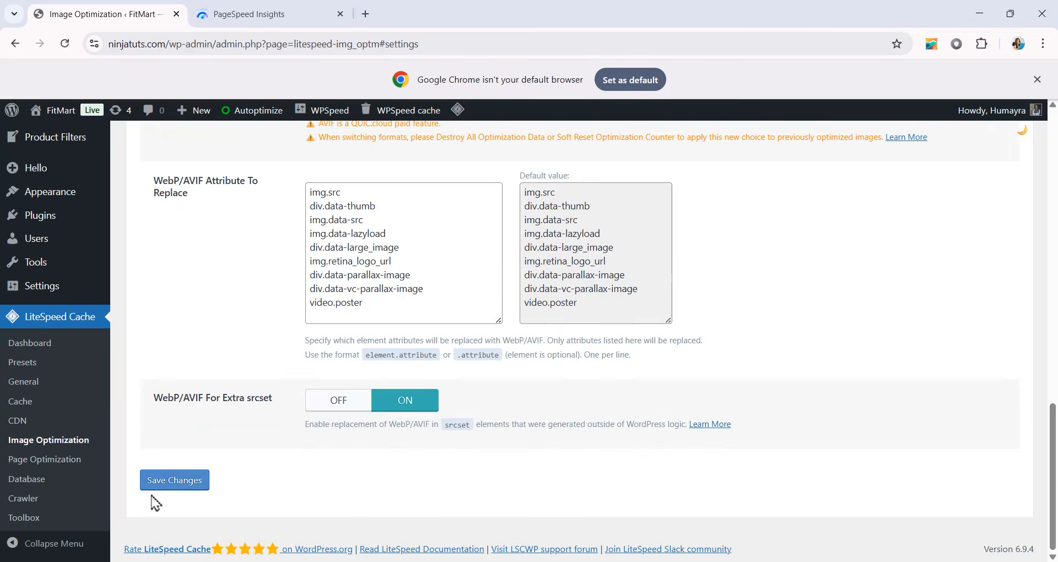
click(170, 479)
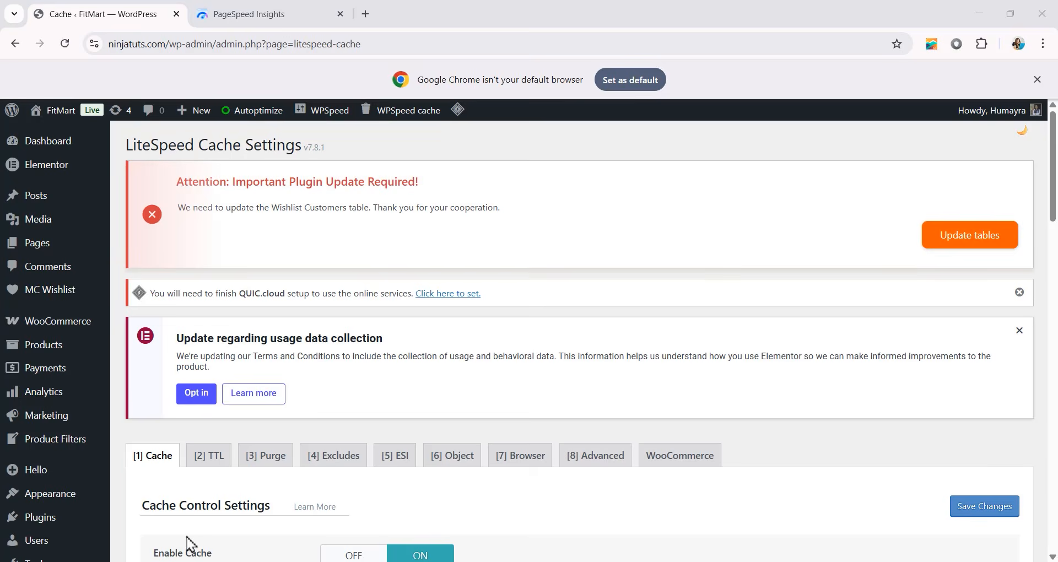
In LiteSpeed's page optimization CSS settings, turn off Inline CSS Async Lib and save the changes.
scroll(33, 472, down, 4)
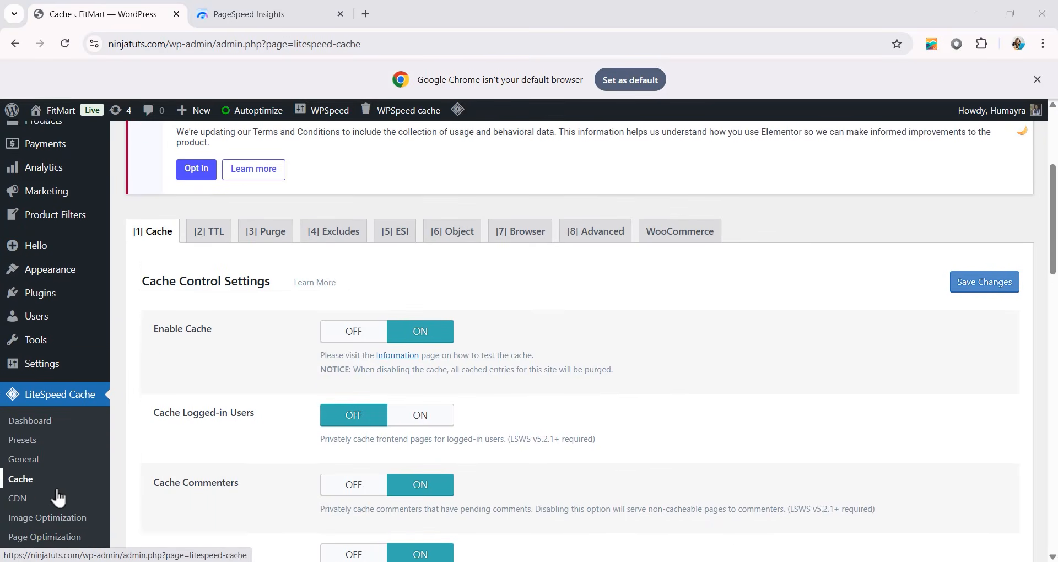
scroll(57, 497, down, 1)
click(55, 487)
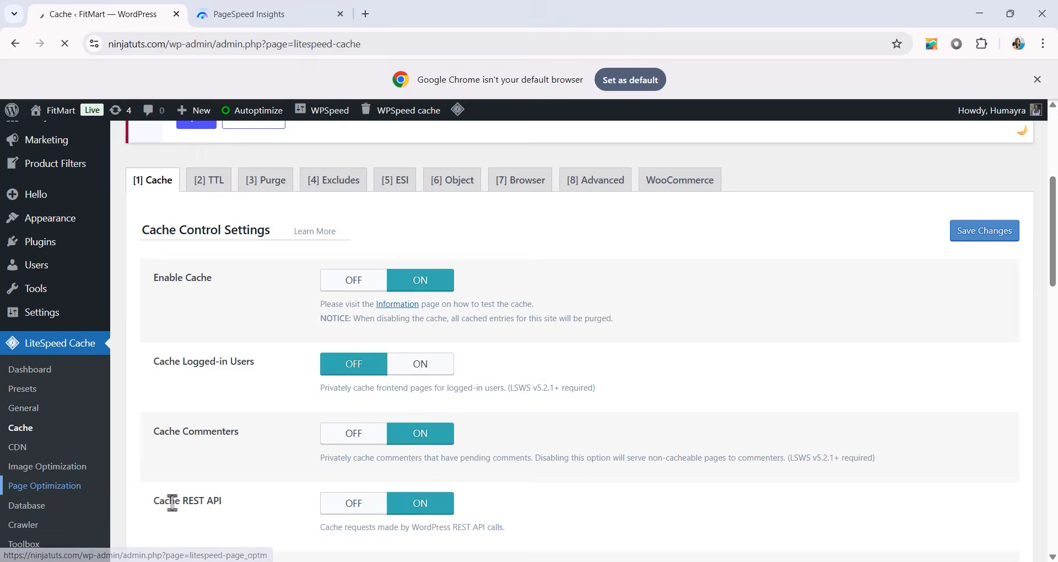
scroll(366, 424, down, 15)
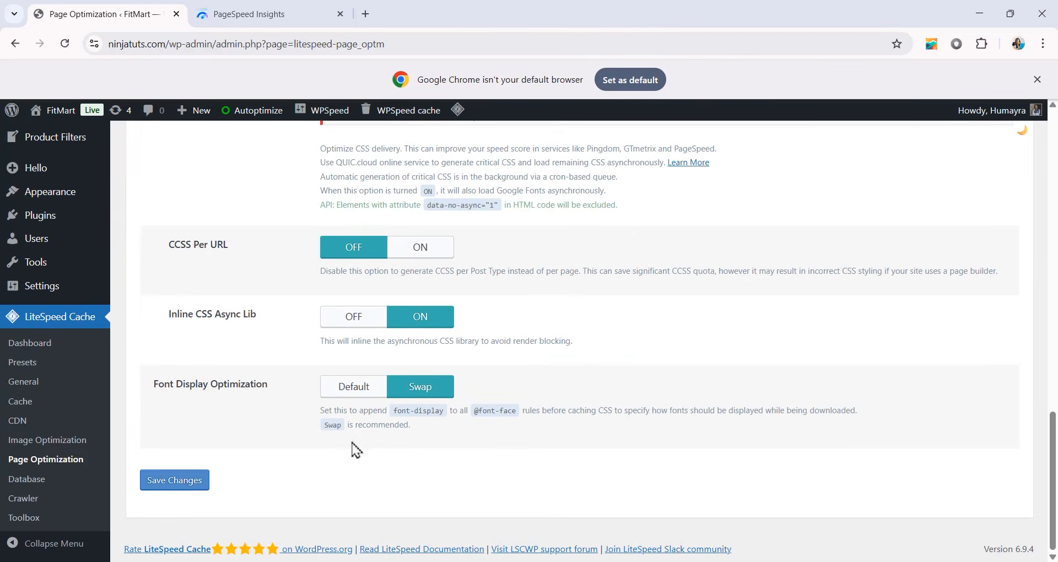
click(354, 328)
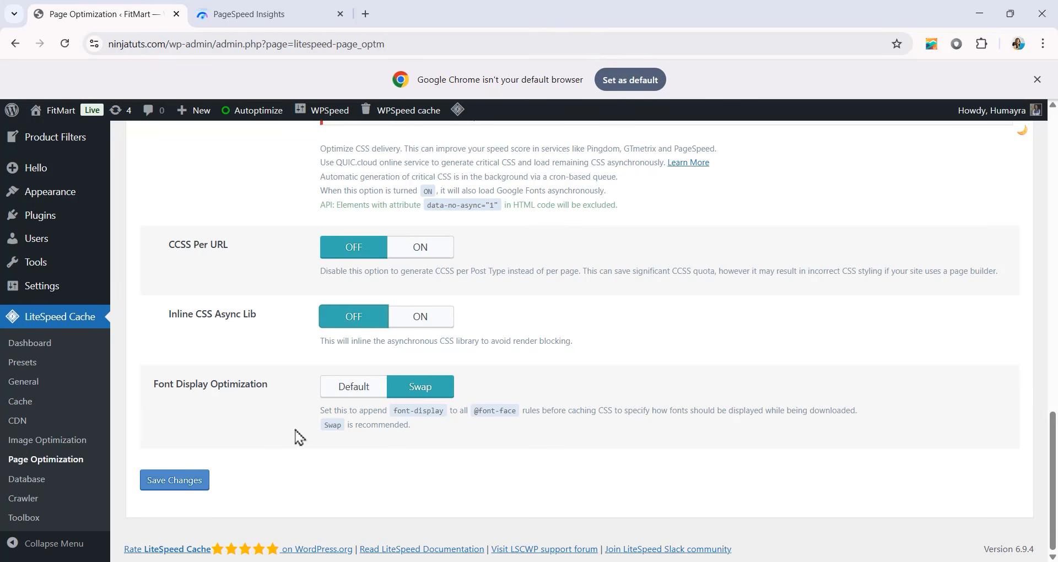
click(168, 485)
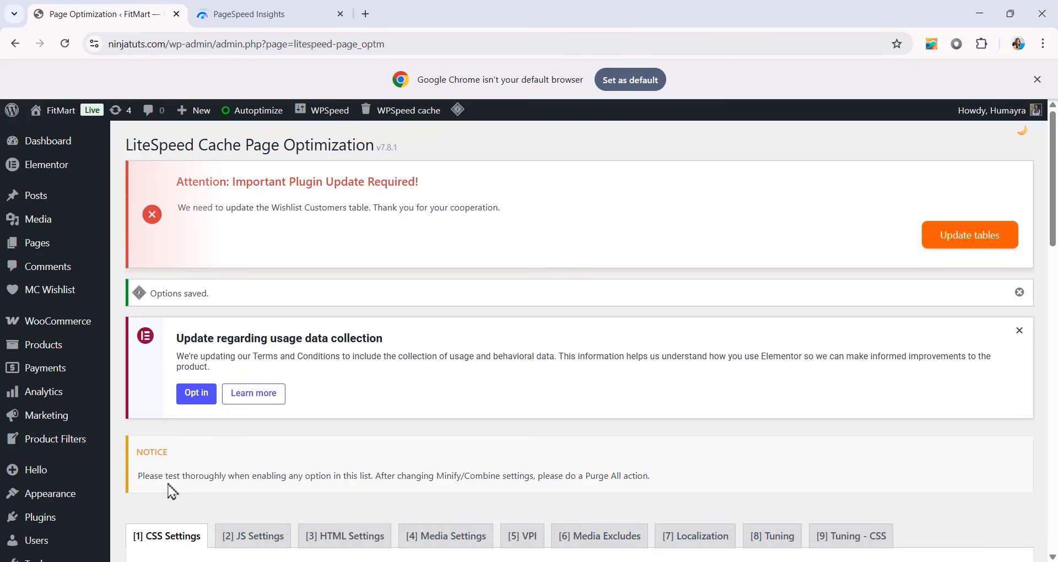
Delete the WPSpeed cache, save the WPSpeed settings, and purge all LiteSpeed caches.
click(362, 113)
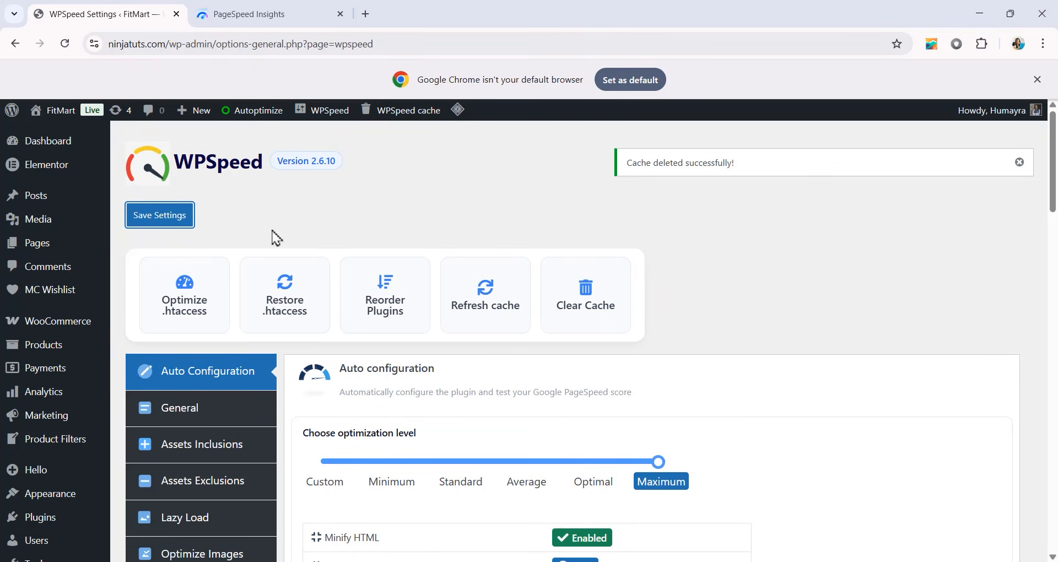
click(175, 223)
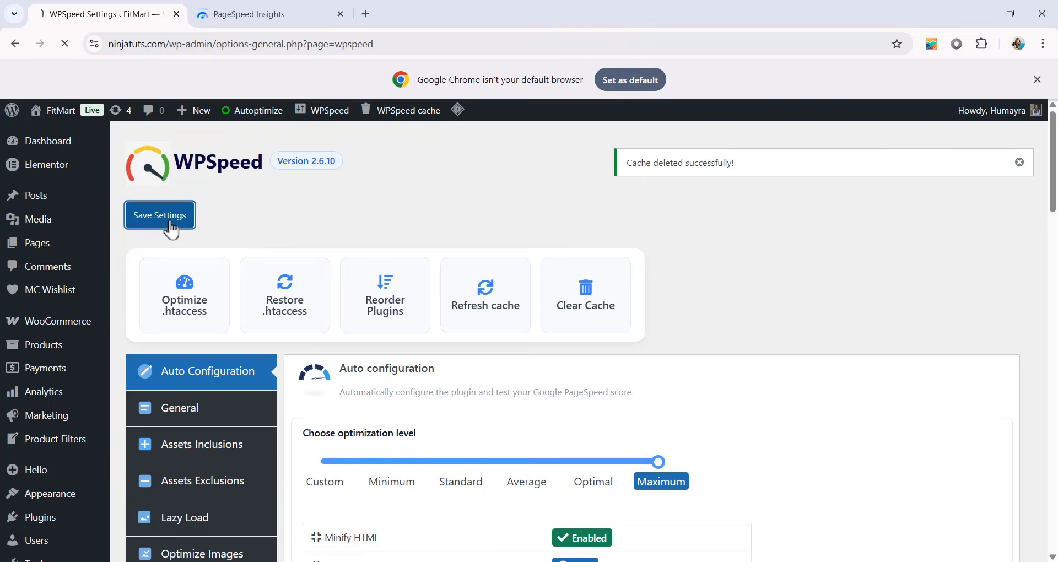
mouse_move(463, 122)
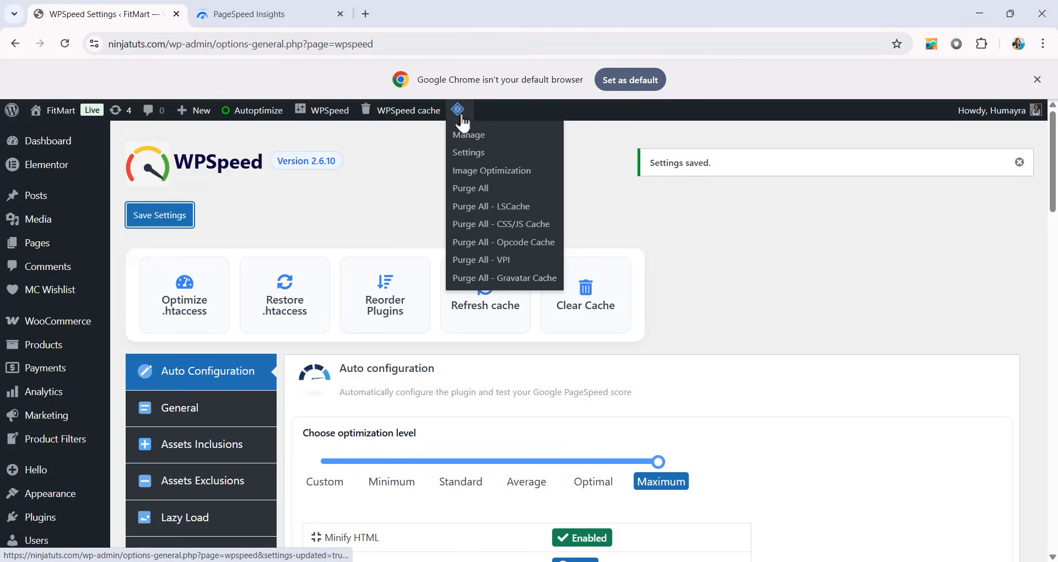
click(469, 190)
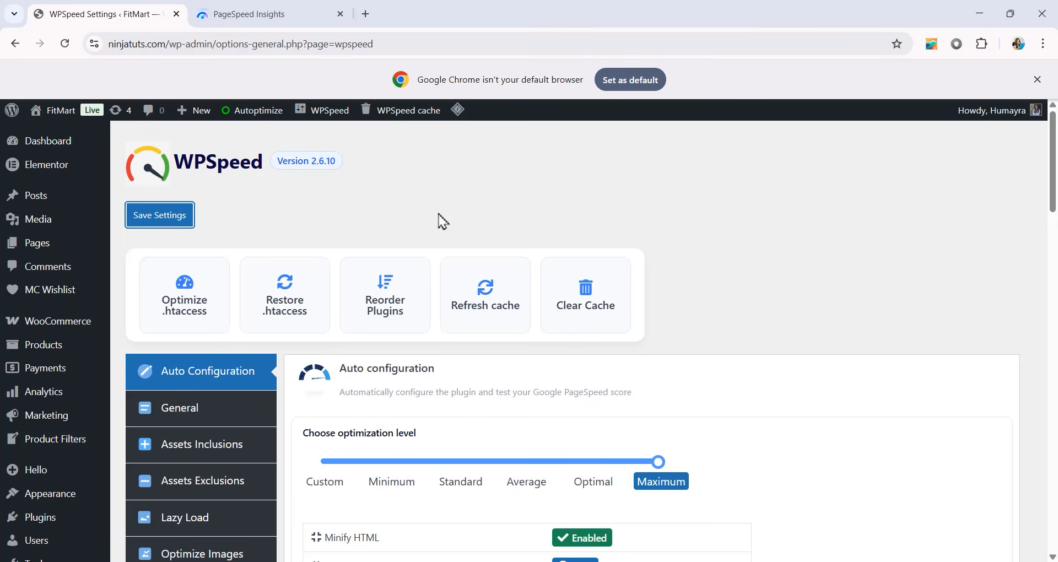
click(253, 14)
click(131, 135)
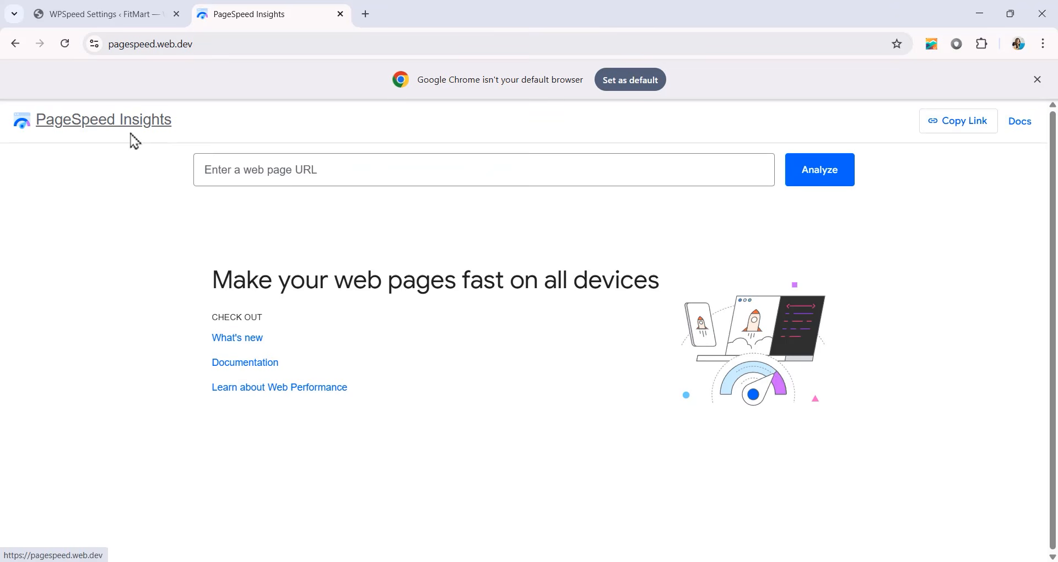
click(324, 175)
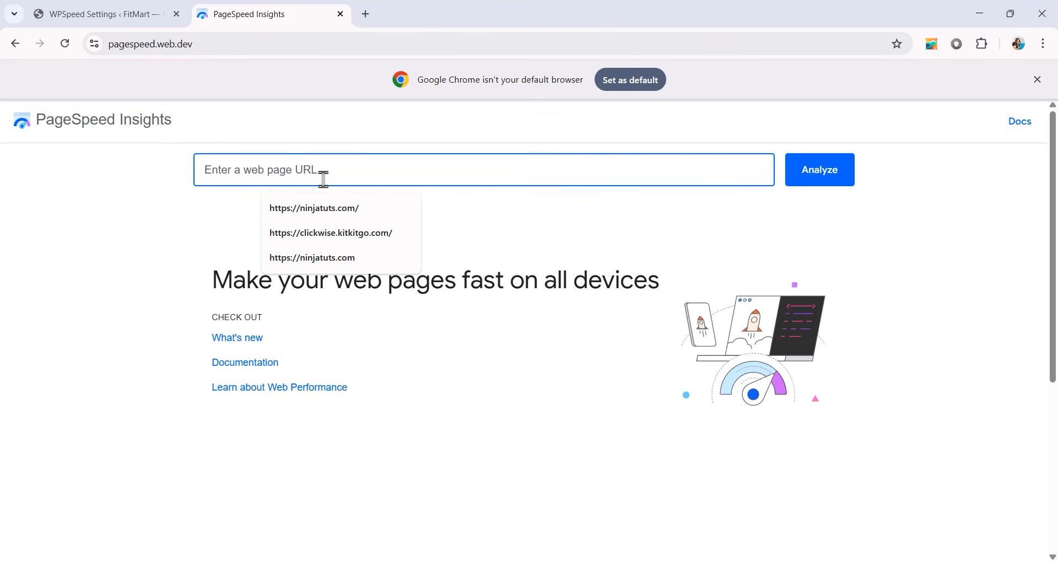
key(Down)
key(Return)
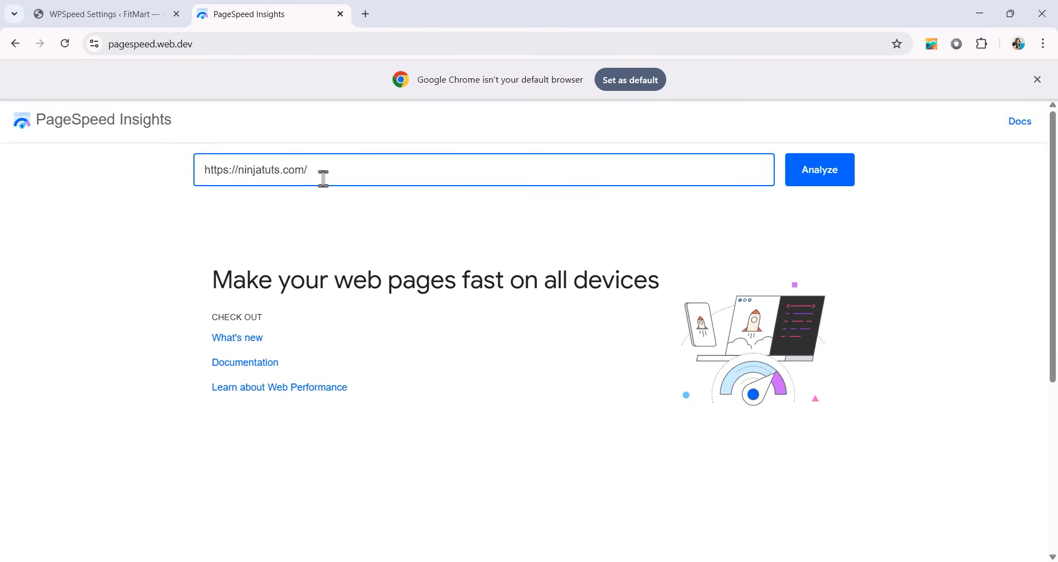
click(804, 180)
Review the mobile performance scores in the report and switch to the desktop results.
scroll(537, 220, down, 1)
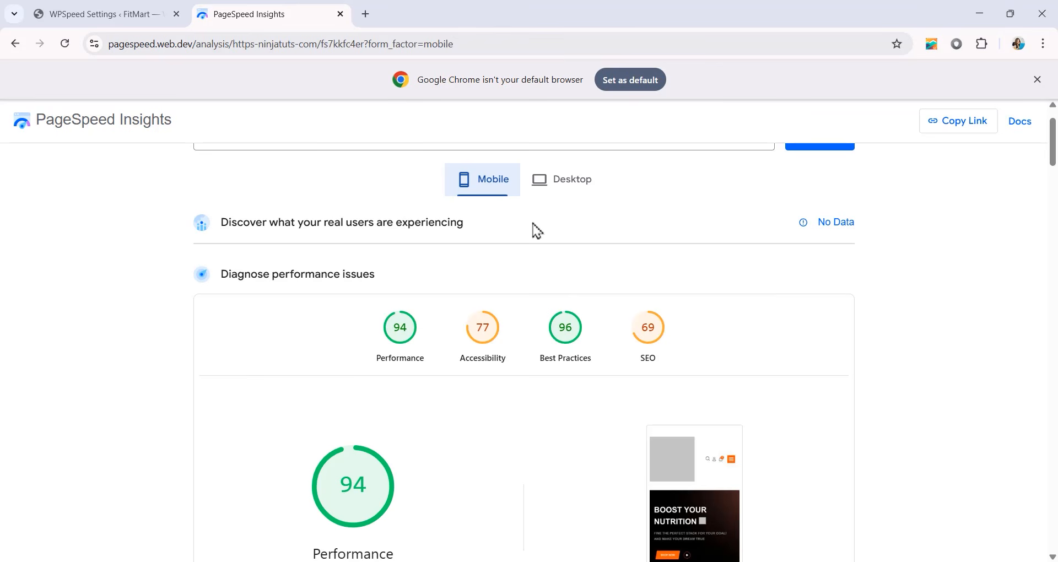
scroll(378, 433, down, 1)
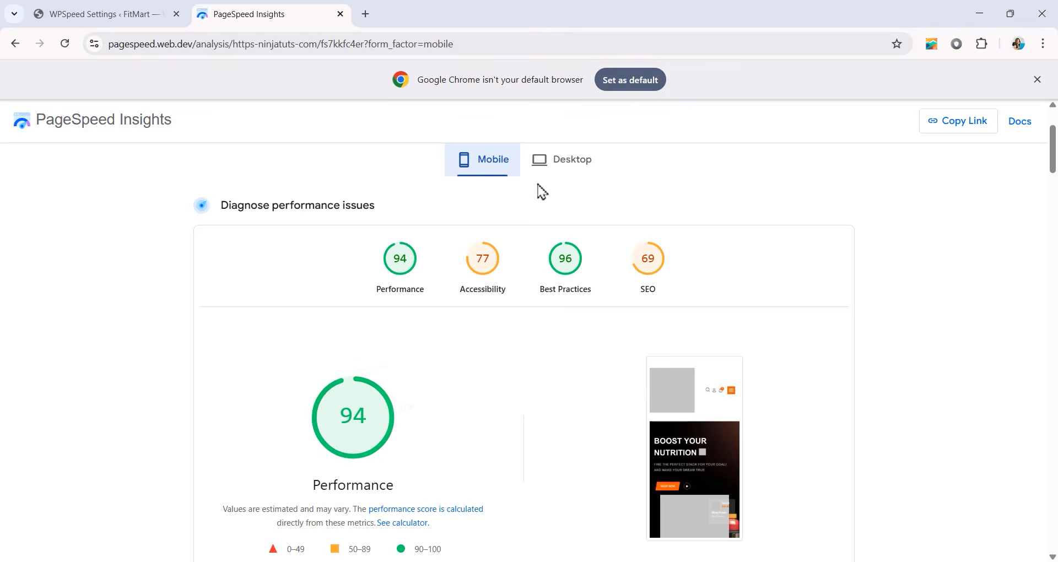
click(562, 166)
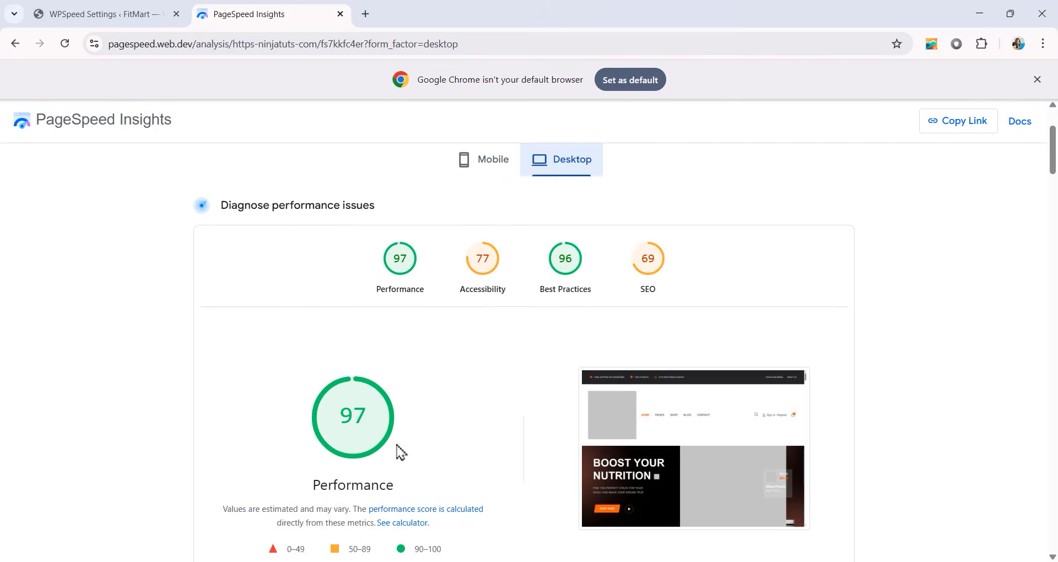